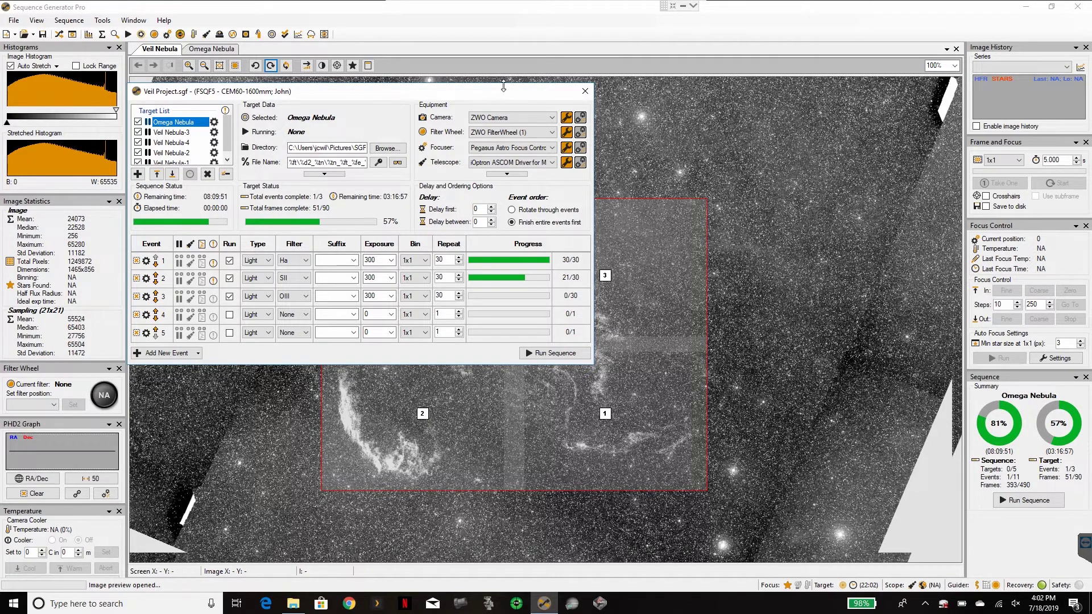
# Reposition the sequence window over the image and review the target settings of Veil Nebula-3 without changing them.
pyautogui.moveTo(500, 92); pyautogui.dragTo(936, 493)
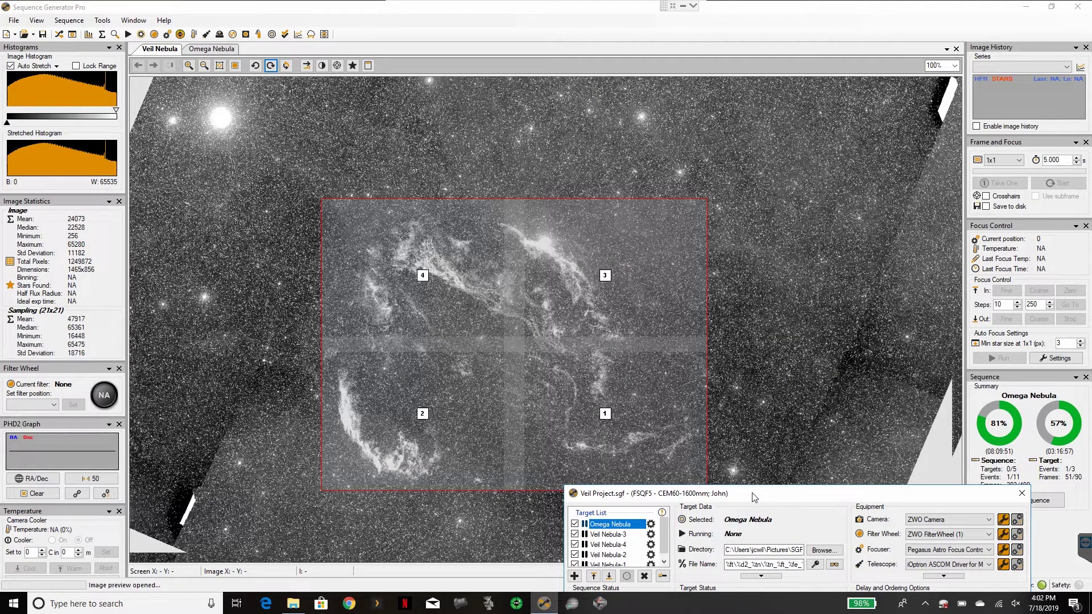
pyautogui.moveTo(752, 498); pyautogui.dragTo(399, 111)
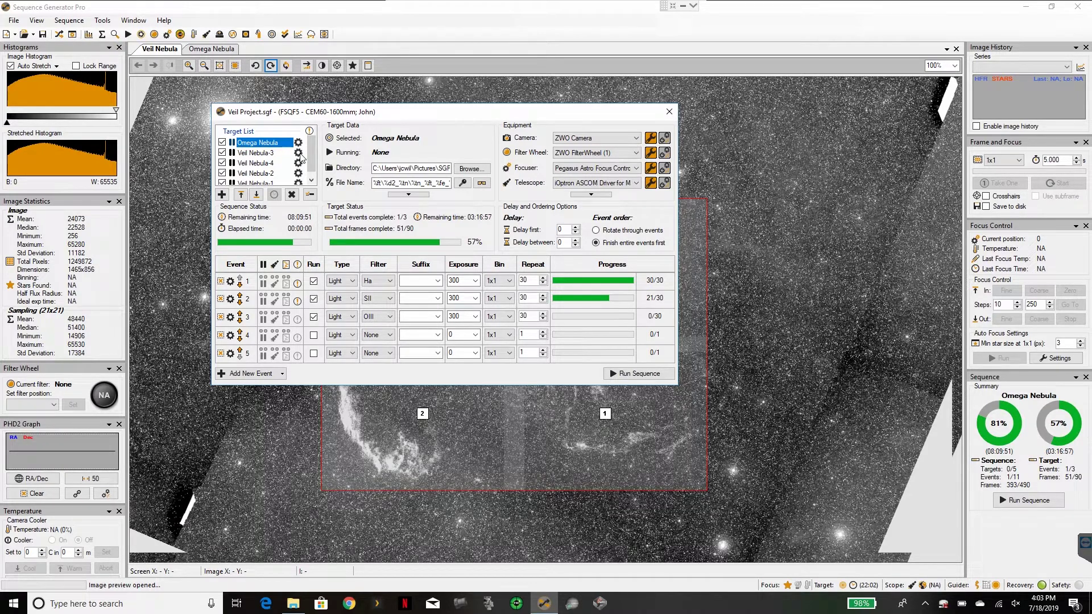
pyautogui.click(298, 153)
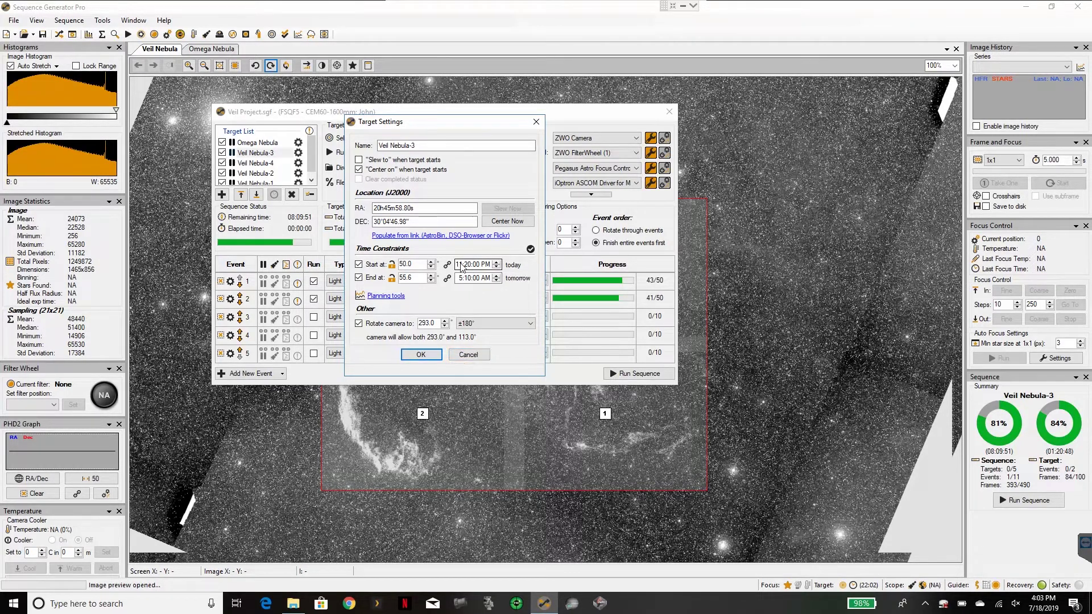
pyautogui.click(467, 356)
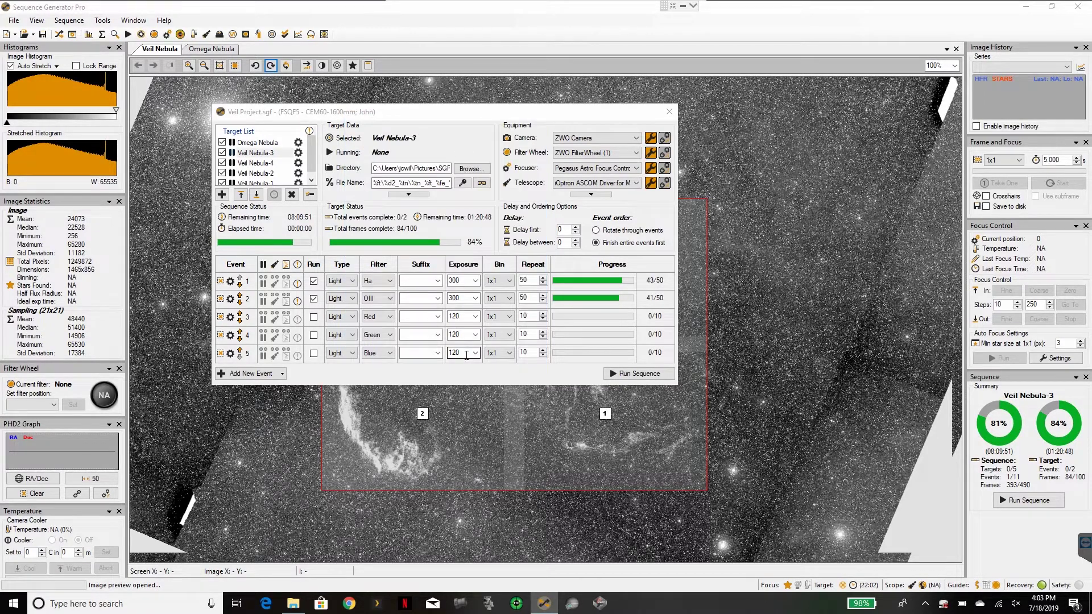
# Review the events of Omega Nebula and Veil Nebula-3, -4 and -2, and check Veil Nebula-2's target settings.
pyautogui.click(258, 143)
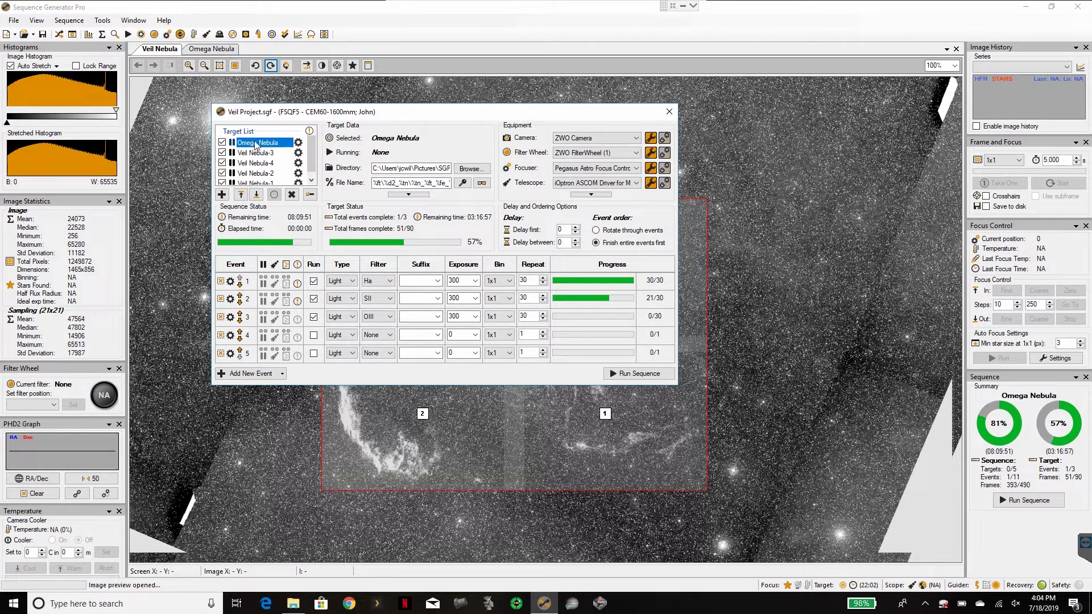
pyautogui.click(269, 154)
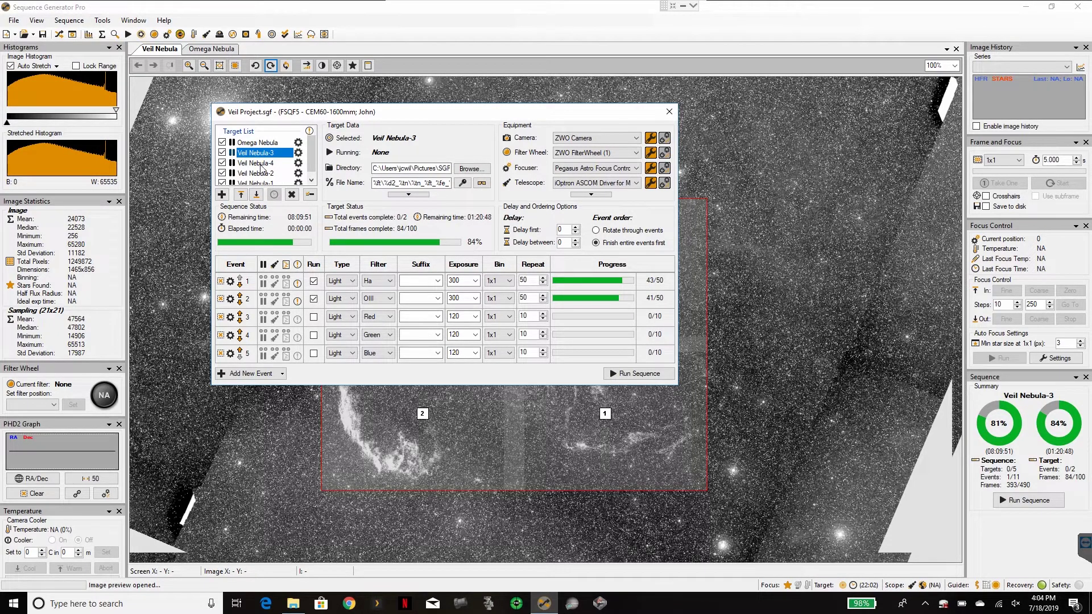
pyautogui.click(260, 163)
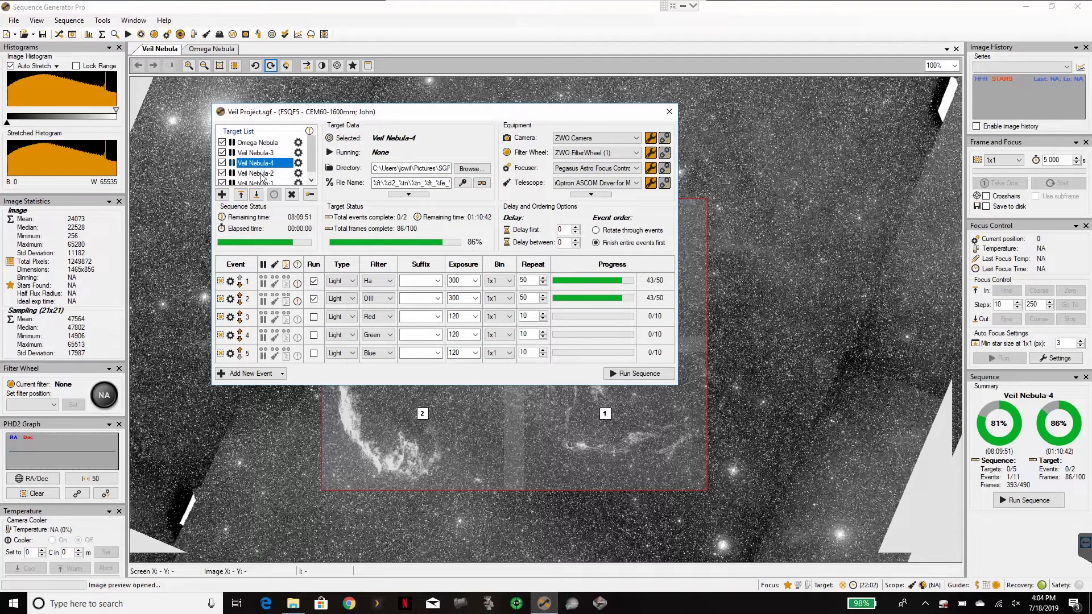
pyautogui.click(261, 174)
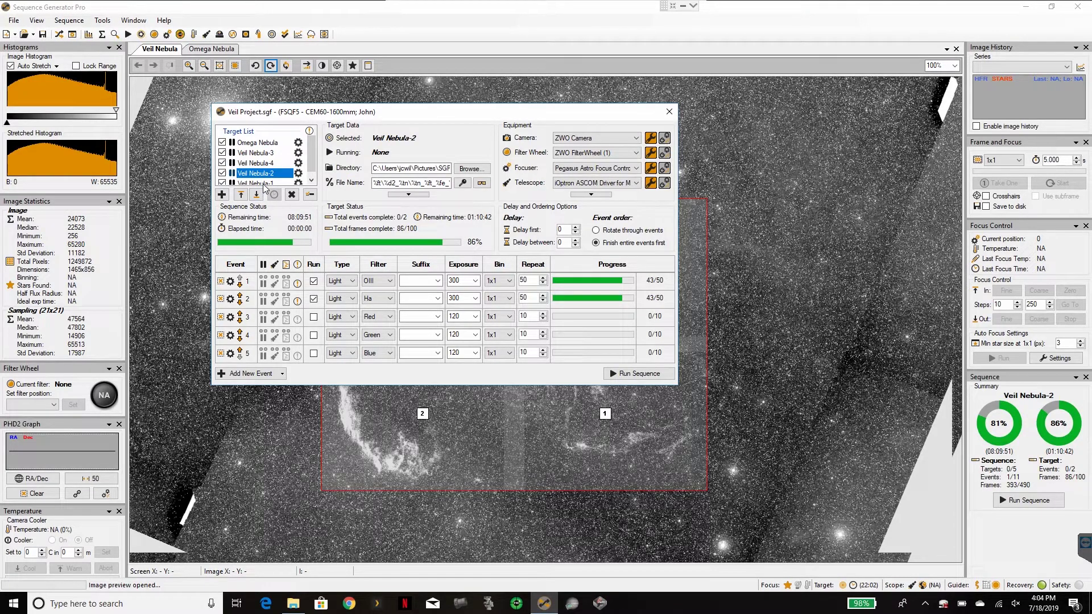
pyautogui.click(299, 173)
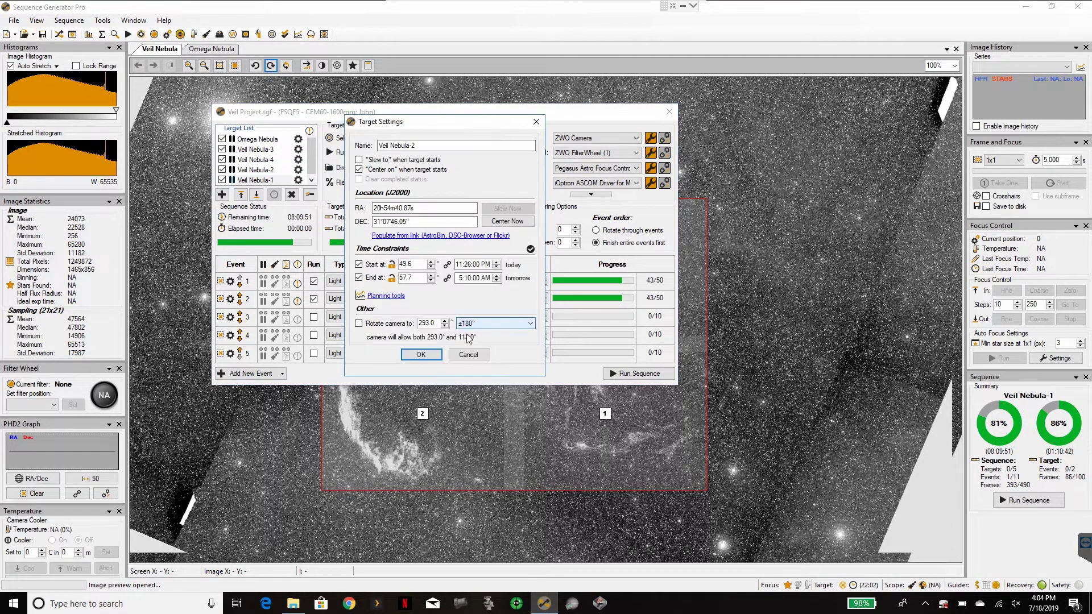
pyautogui.click(468, 354)
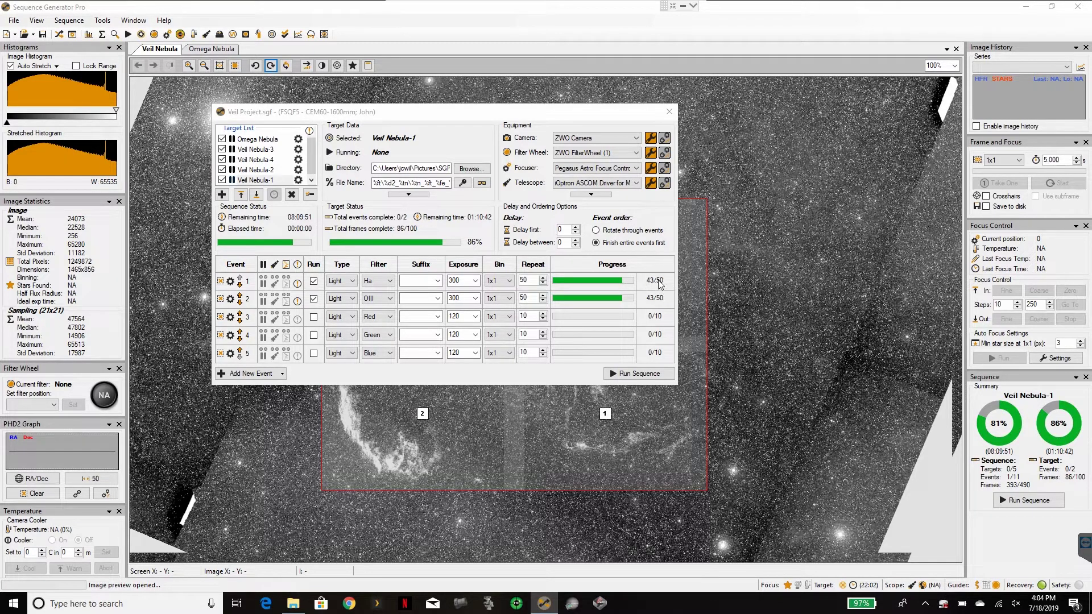
# Compare the filter events and frame progress of the four Veil Nebula targets, ending on Veil Nebula-2.
pyautogui.click(269, 153)
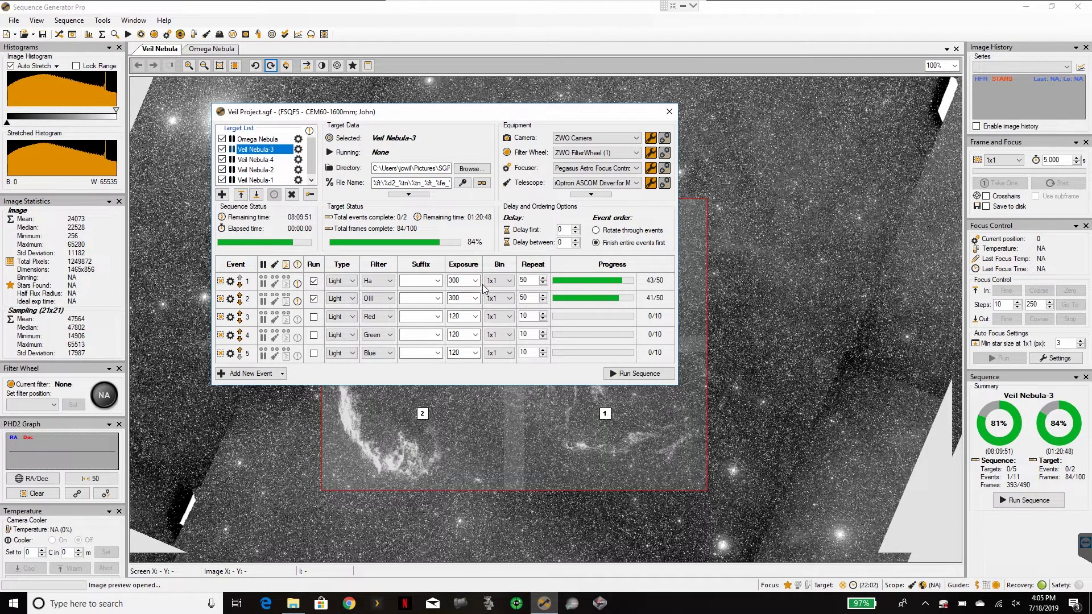
pyautogui.click(261, 162)
pyautogui.click(259, 170)
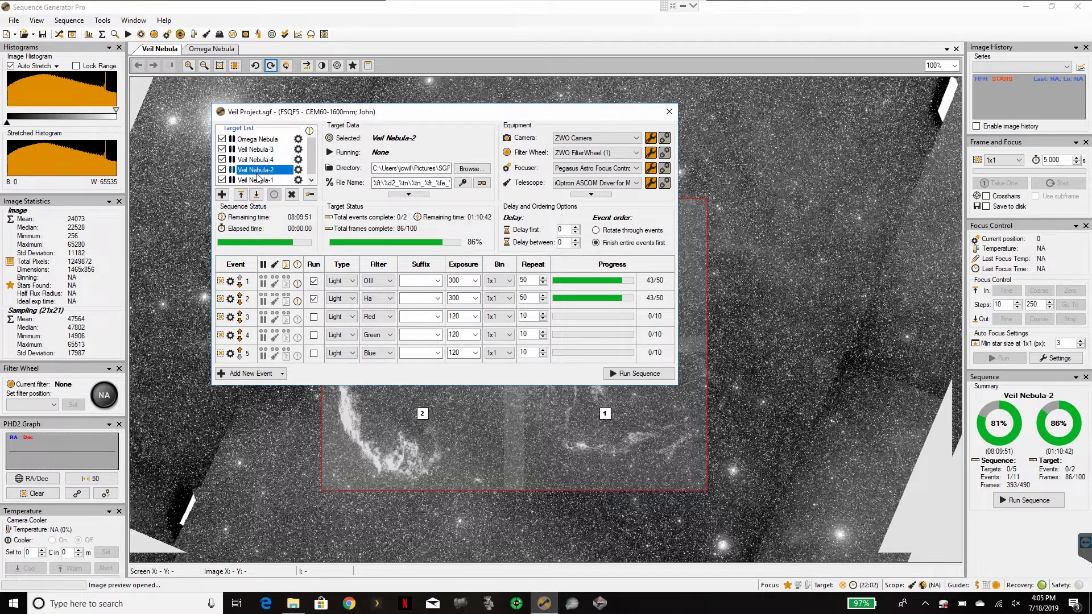
pyautogui.click(259, 180)
pyautogui.click(262, 172)
# Examine the key of file name pattern codes for Veil Nebula-2, moved clear of the target data, and close it.
pyautogui.click(380, 184)
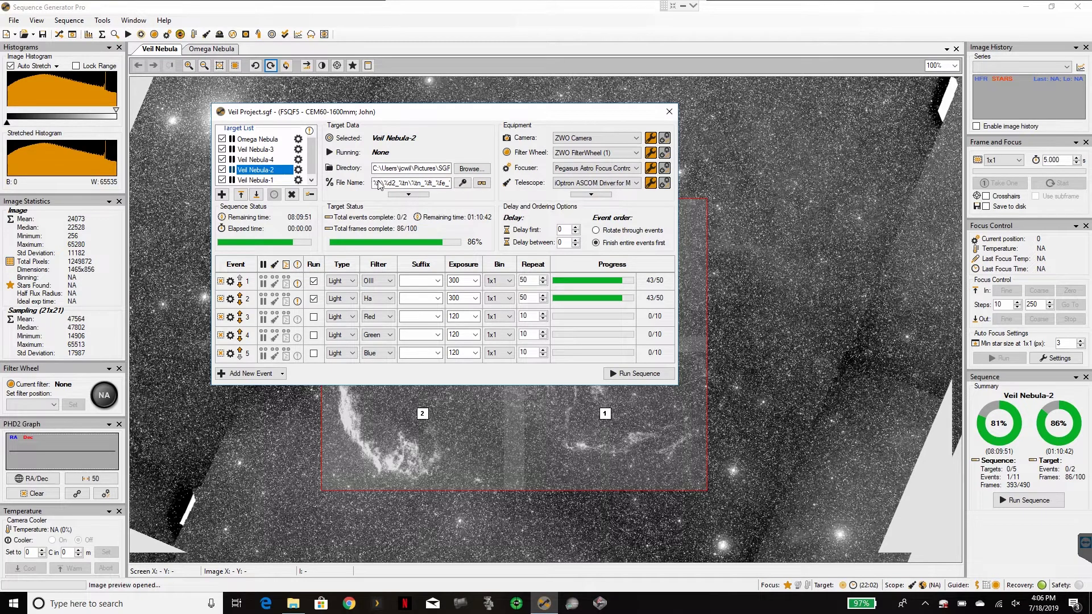
pyautogui.click(463, 183)
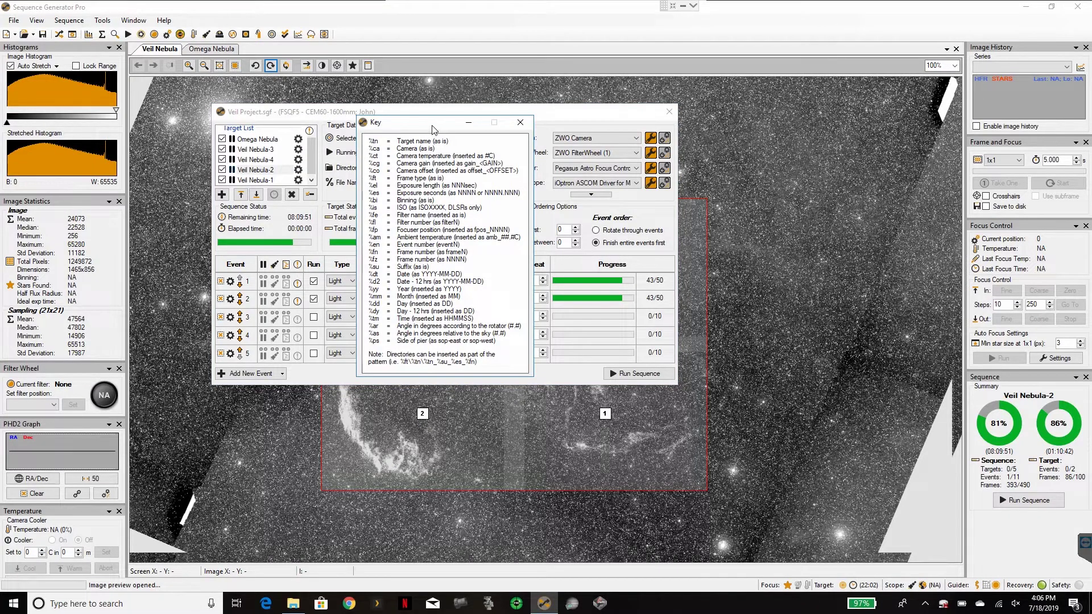
pyautogui.moveTo(432, 126); pyautogui.dragTo(572, 123)
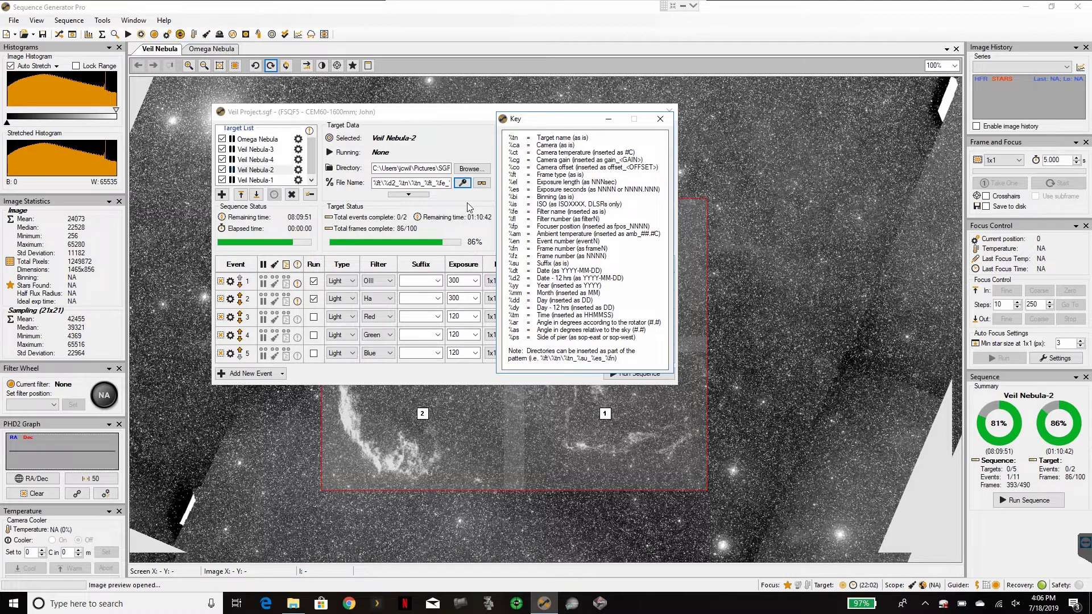
pyautogui.click(660, 120)
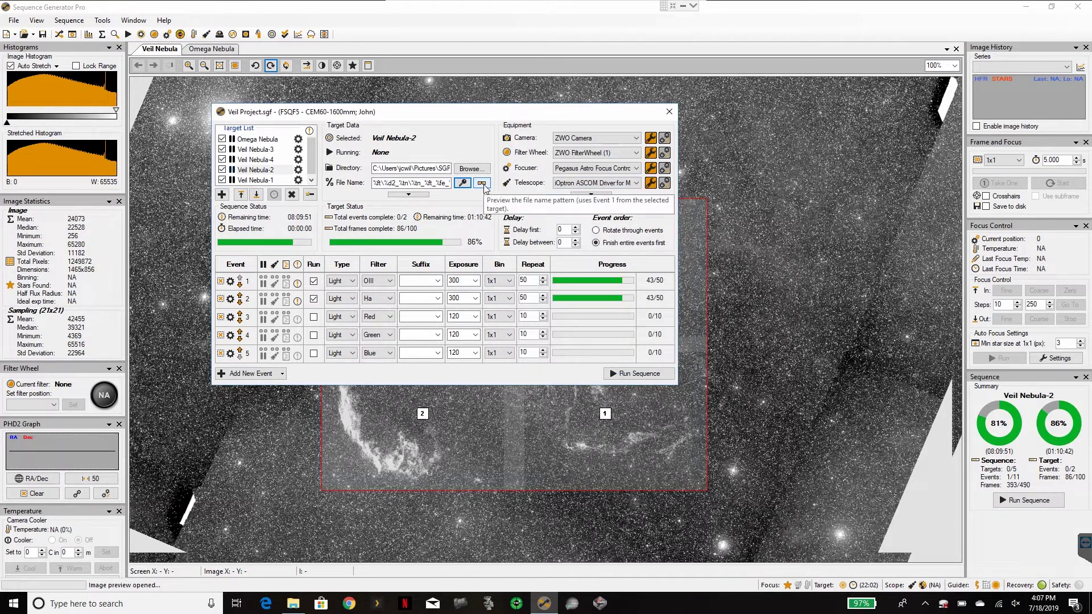
# Preview the save path and file name that Veil Nebula-2's naming pattern produces, then dismiss the preview.
pyautogui.click(482, 184)
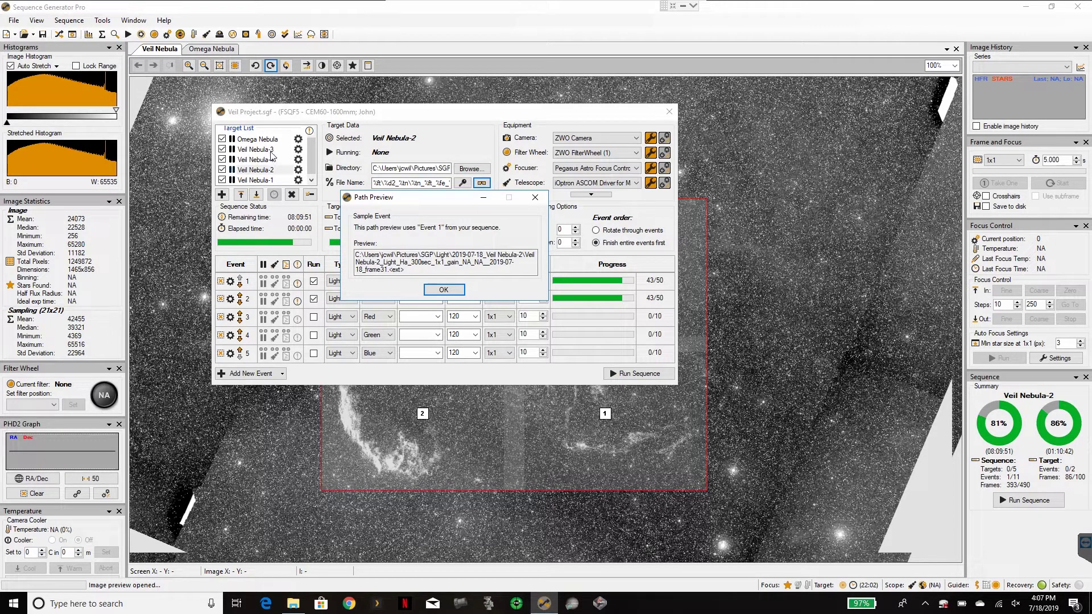
pyautogui.click(358, 262)
pyautogui.click(444, 290)
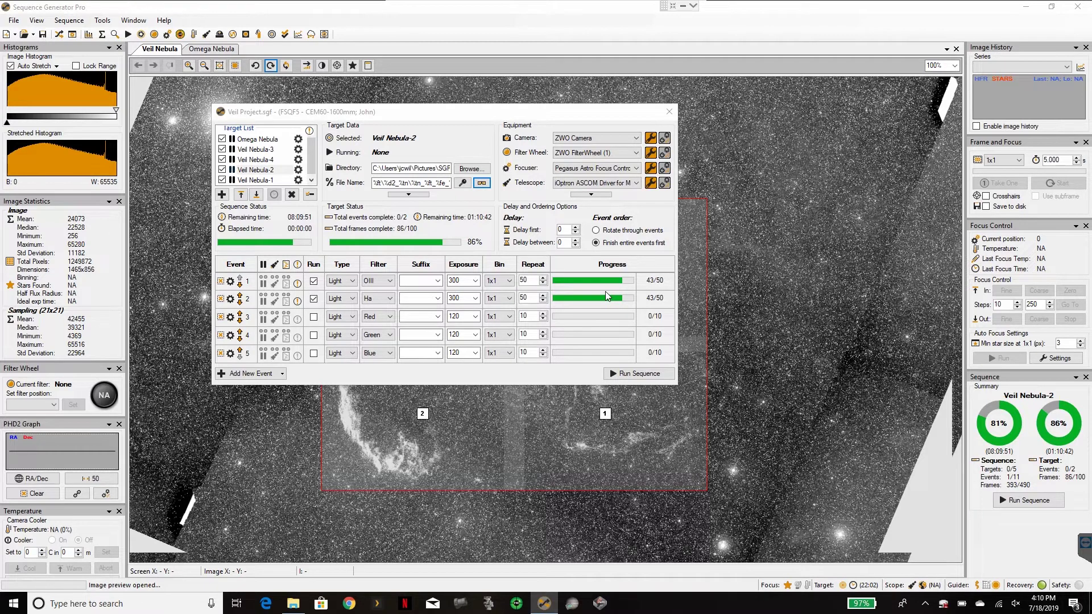
pyautogui.doubleClick(466, 281)
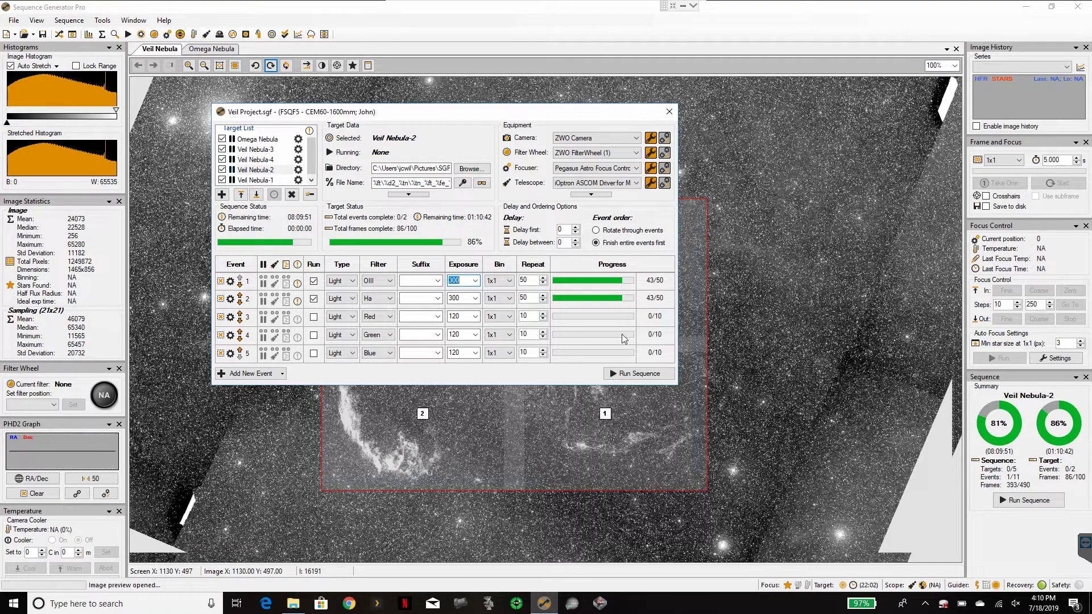
pyautogui.doubleClick(529, 279)
pyautogui.write('43')
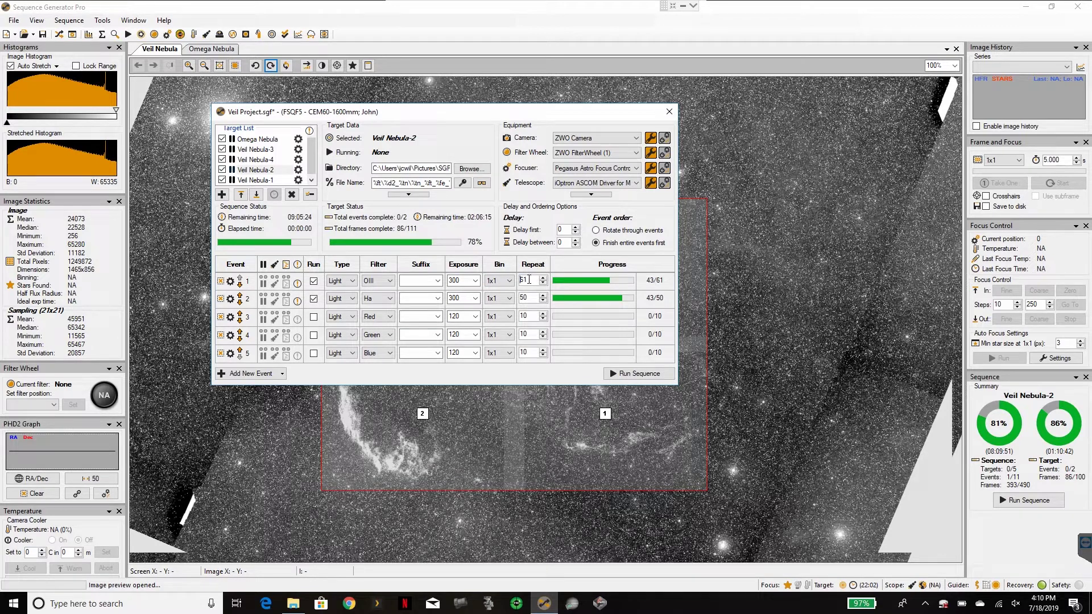
pyautogui.press('BackSpace')
pyautogui.press('BackSpace')
pyautogui.write('100')
pyautogui.press('BackSpace')
pyautogui.press('BackSpace')
pyautogui.press('BackSpace')
pyautogui.write('43')
pyautogui.press('BackSpace')
pyautogui.press('BackSpace')
pyautogui.write('187')
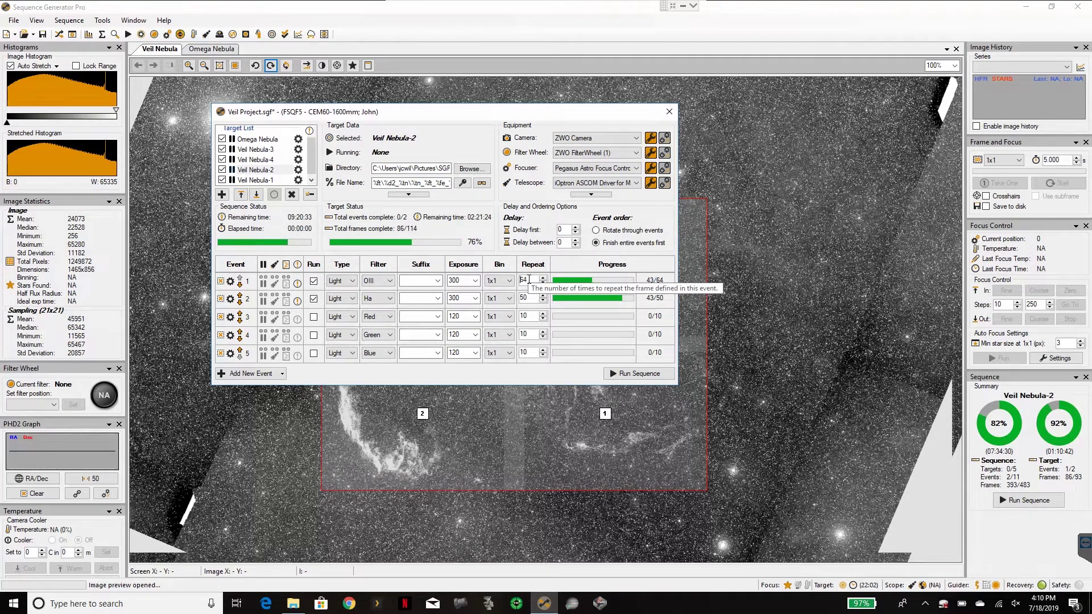
pyautogui.press('BackSpace')
pyautogui.press('BackSpace')
pyautogui.press('BackSpace')
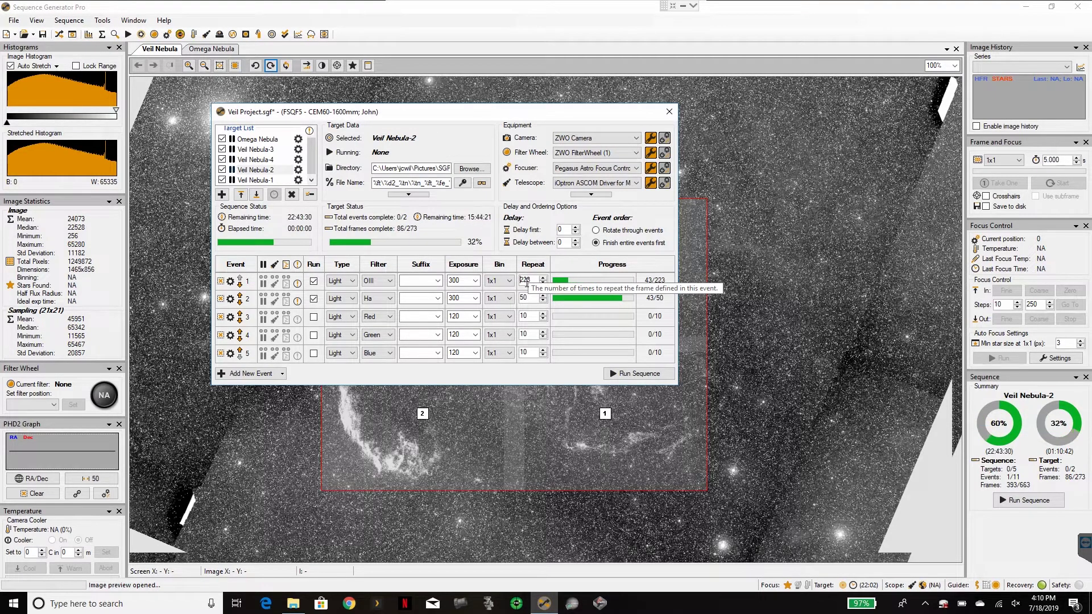
pyautogui.write('256')
pyautogui.press('BackSpace')
pyautogui.press('BackSpace')
pyautogui.press('BackSpace')
pyautogui.write('199')
pyautogui.doubleClick(519, 279)
pyautogui.doubleClick(520, 279)
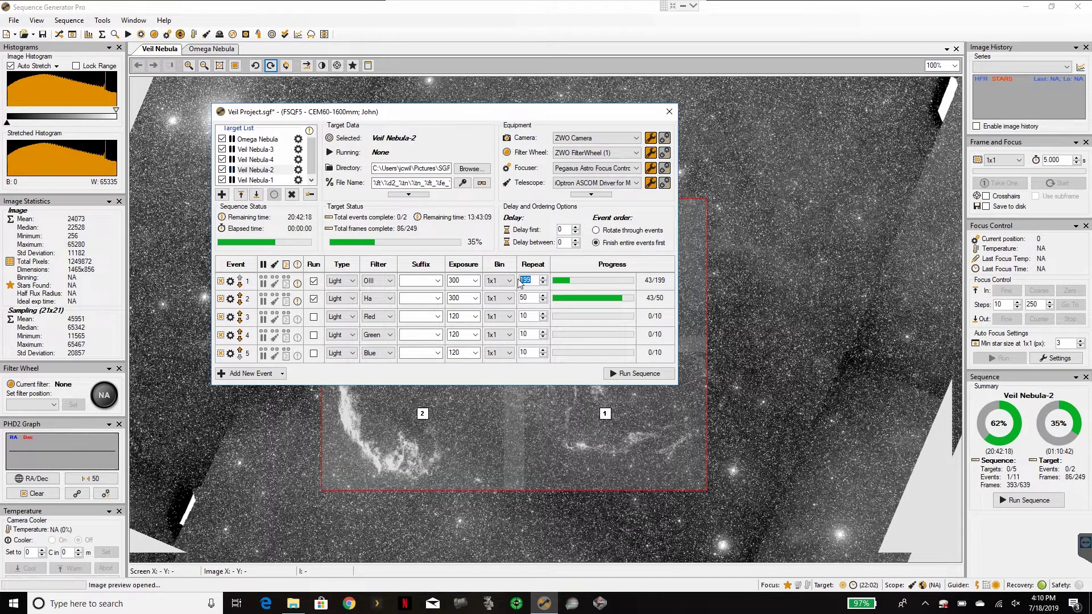
pyautogui.write('1')
pyautogui.doubleClick(526, 279)
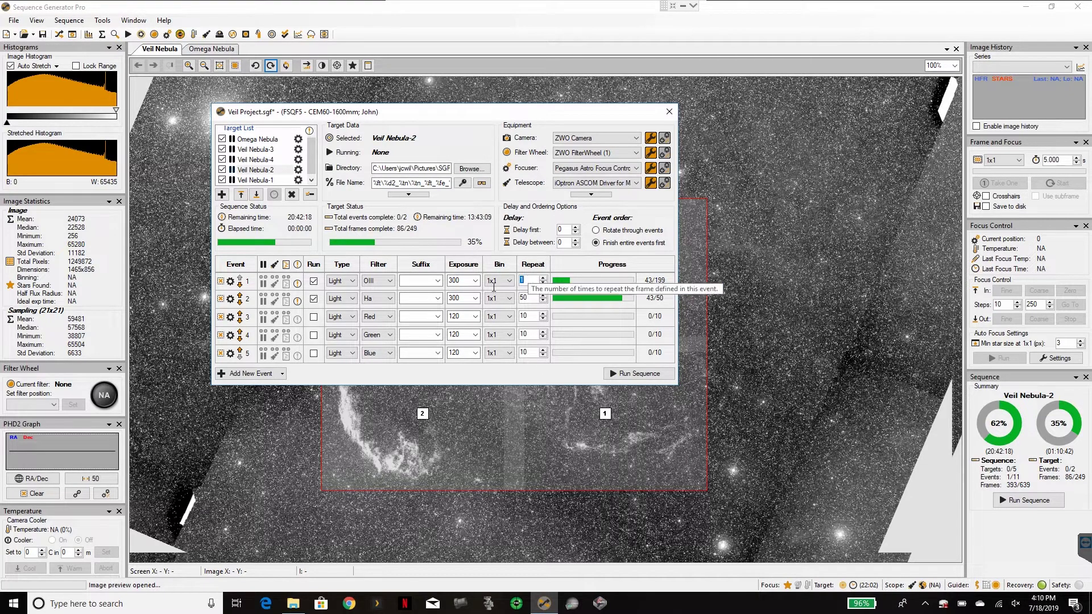
pyautogui.write('49')
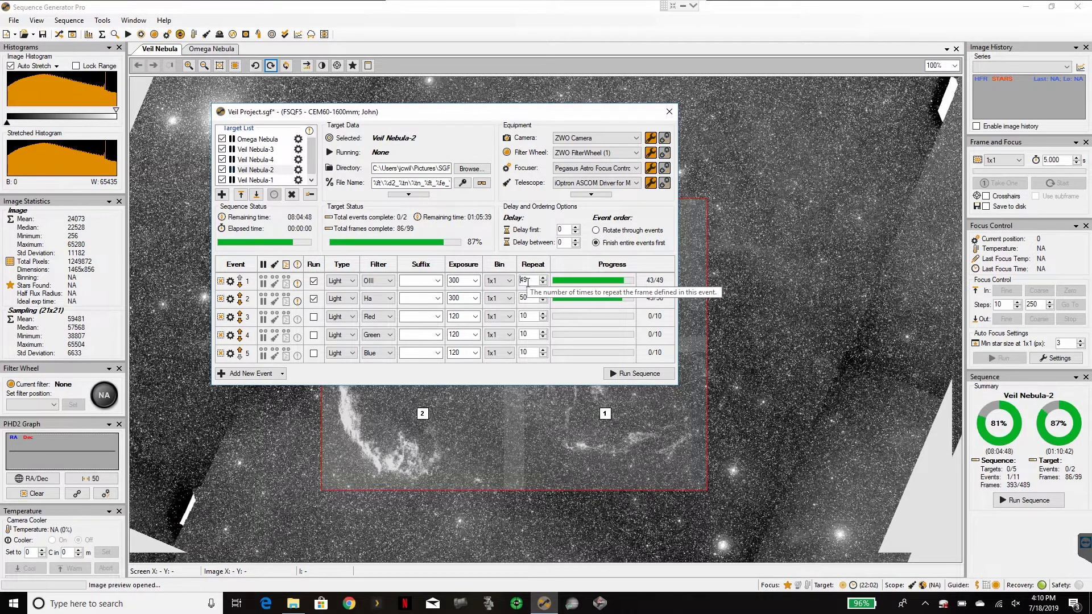
pyautogui.press('BackSpace')
pyautogui.write('6')
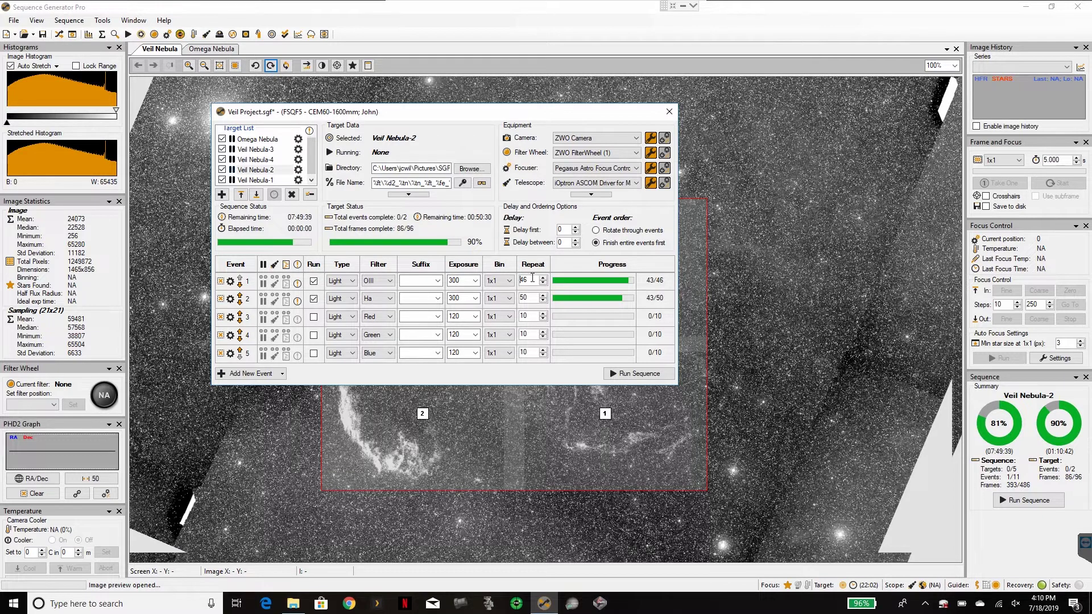
pyautogui.press('BackSpace')
pyautogui.write('3')
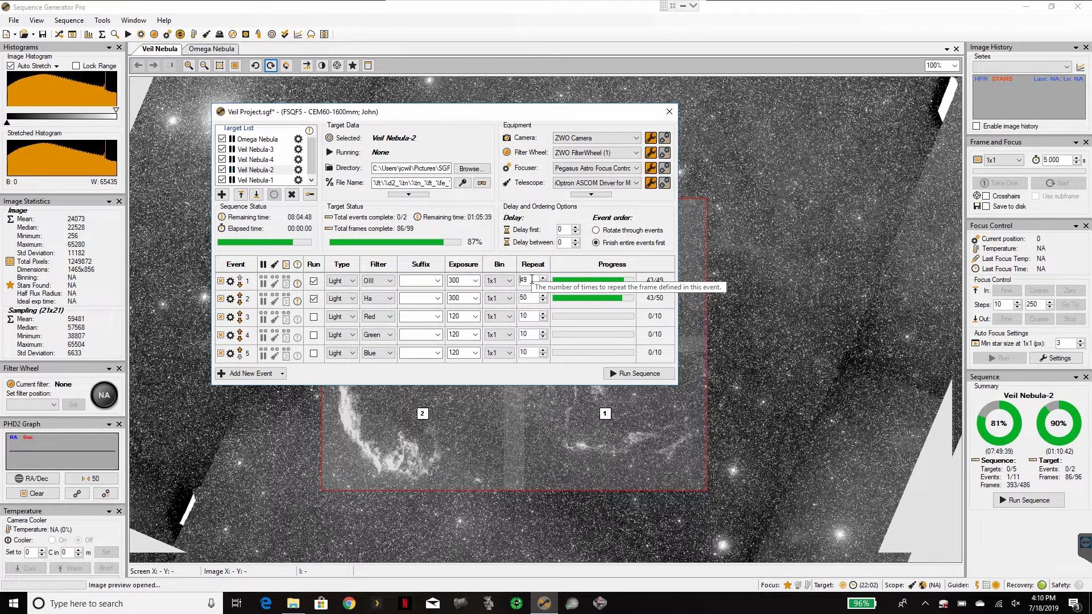
# Set the repeat count of Veil Nebula-2's OIII event to 50 and save the sequence.
pyautogui.press('BackSpace')
pyautogui.press('BackSpace')
pyautogui.write('52')
pyautogui.click(543, 284)
pyautogui.click(543, 284)
pyautogui.doubleClick(532, 296)
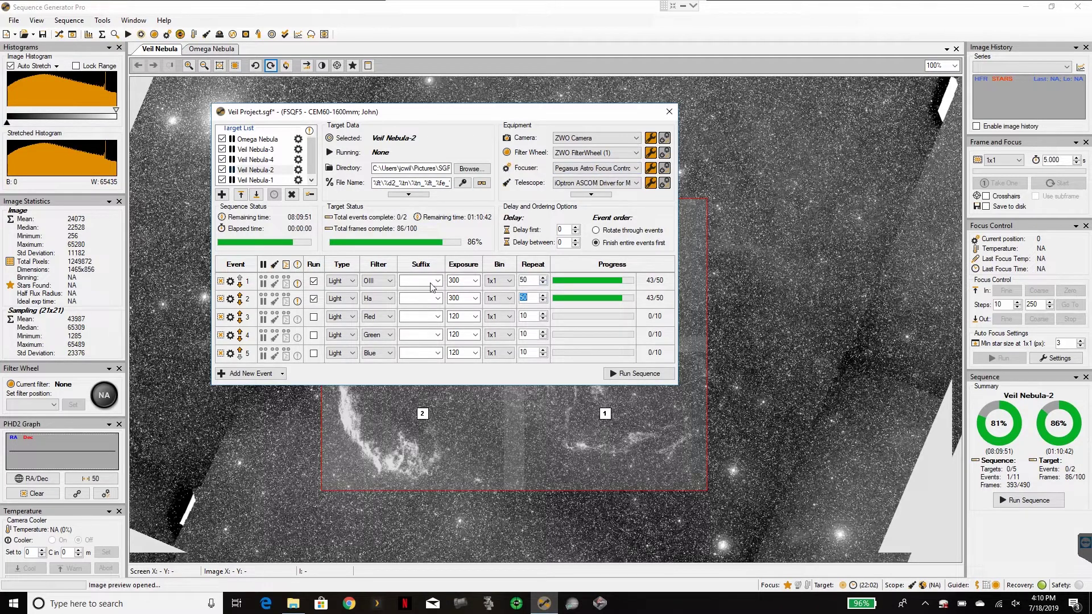
pyautogui.hotkey('ctrl', 's')
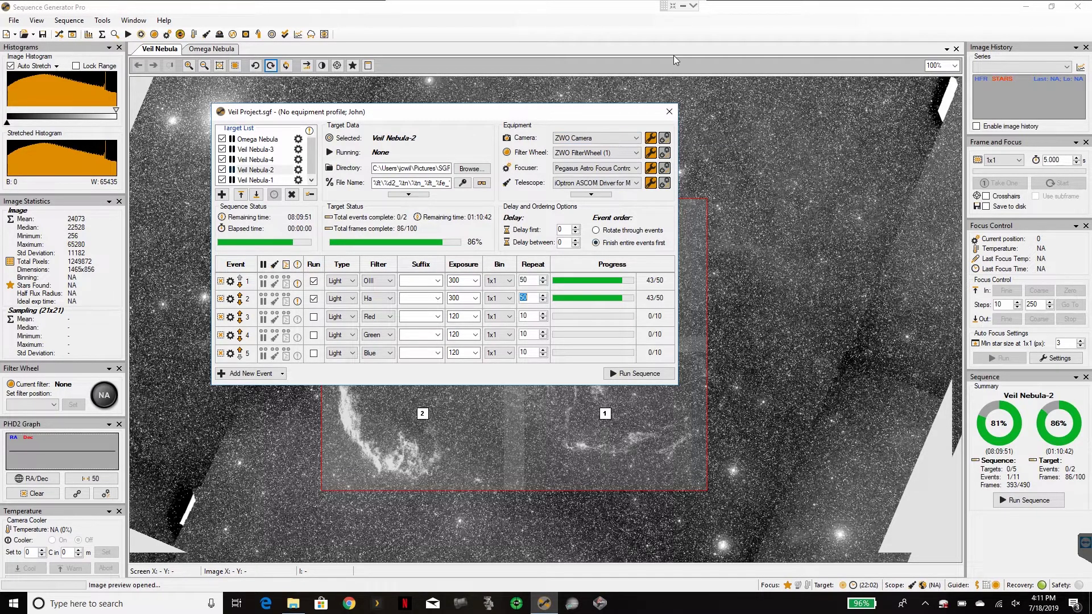
# End the TeamViewer remote session, dismiss the sponsored session notice and minimize TeamViewer.
pyautogui.click(693, 6)
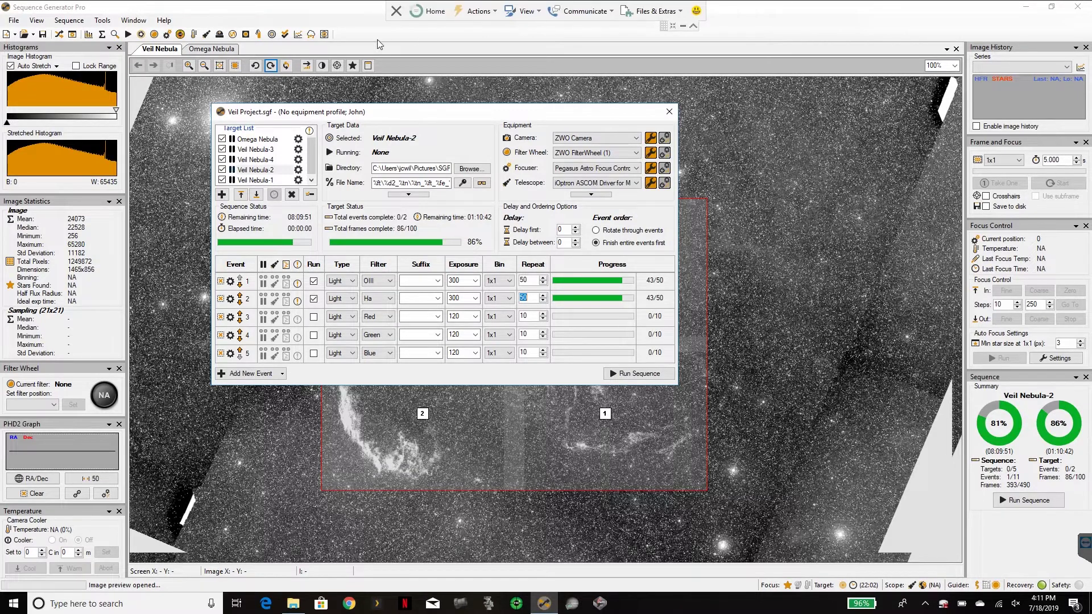
pyautogui.click(396, 11)
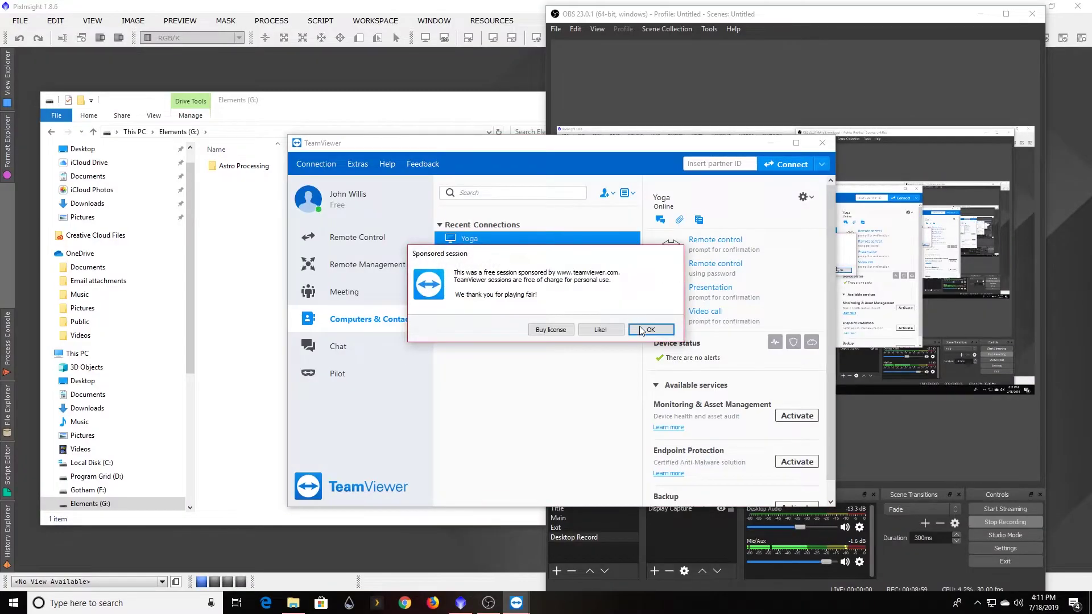
pyautogui.click(640, 330)
pyautogui.click(770, 143)
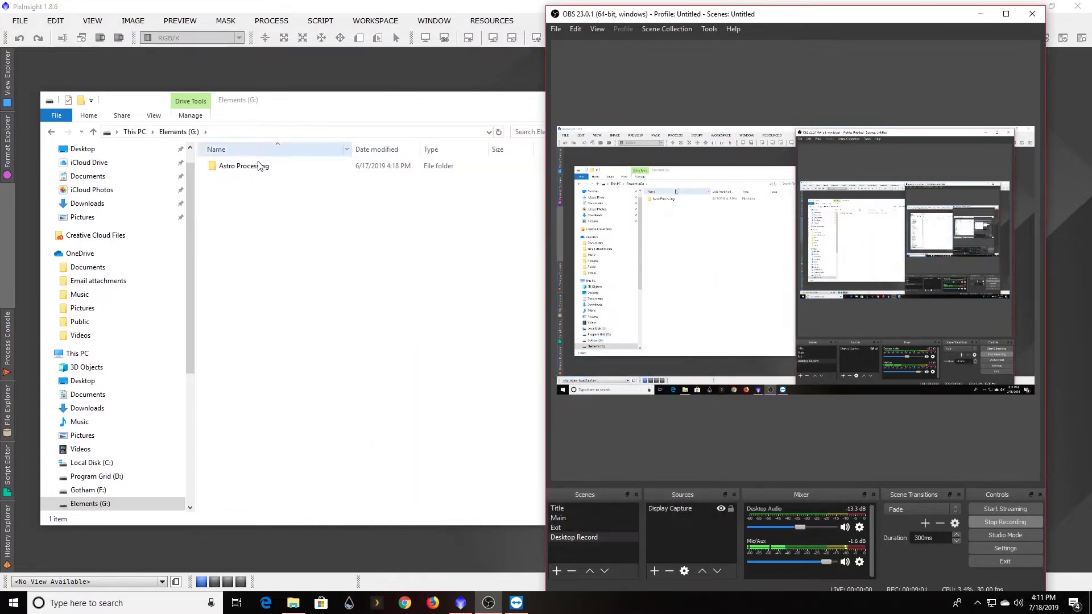
# Switch to PixInsight, start opening image files, and browse to the Light folder in Astro Processing on the Elements (G:) drive.
pyautogui.click(478, 239)
pyautogui.click(421, 75)
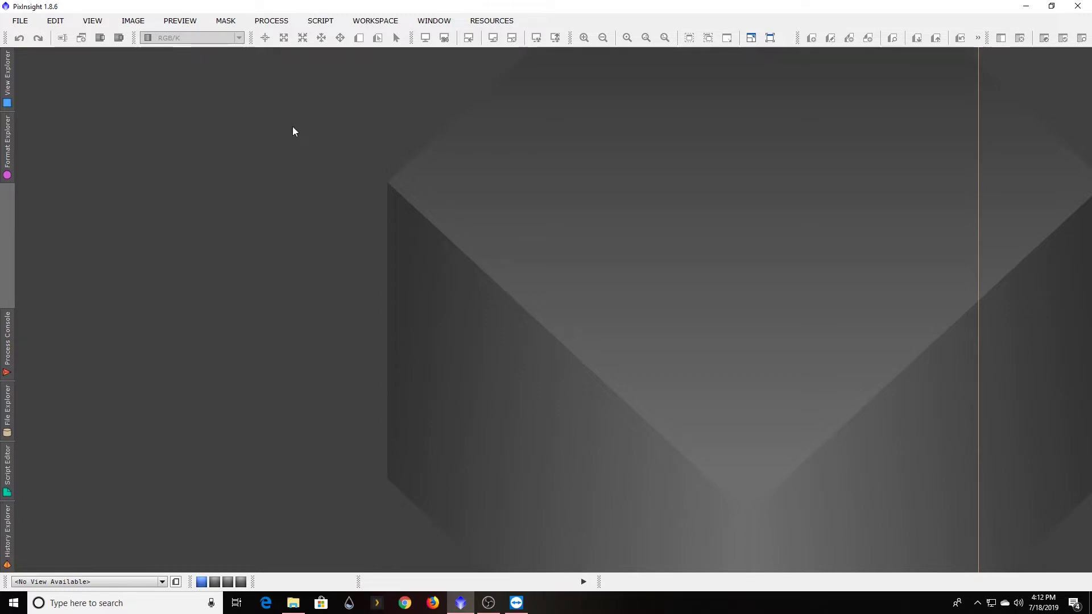
pyautogui.doubleClick(272, 138)
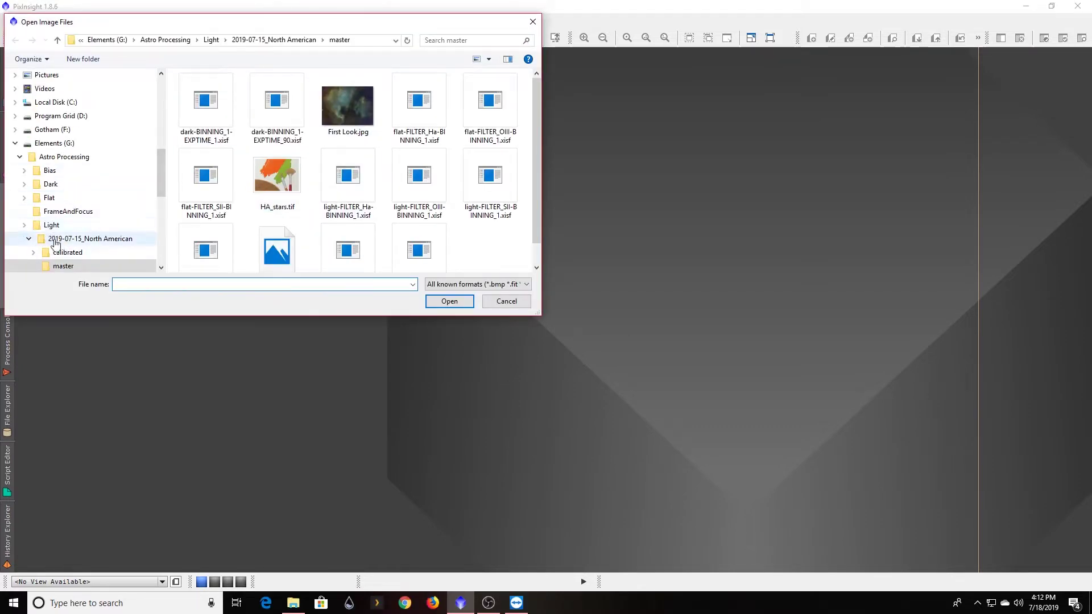
pyautogui.click(54, 157)
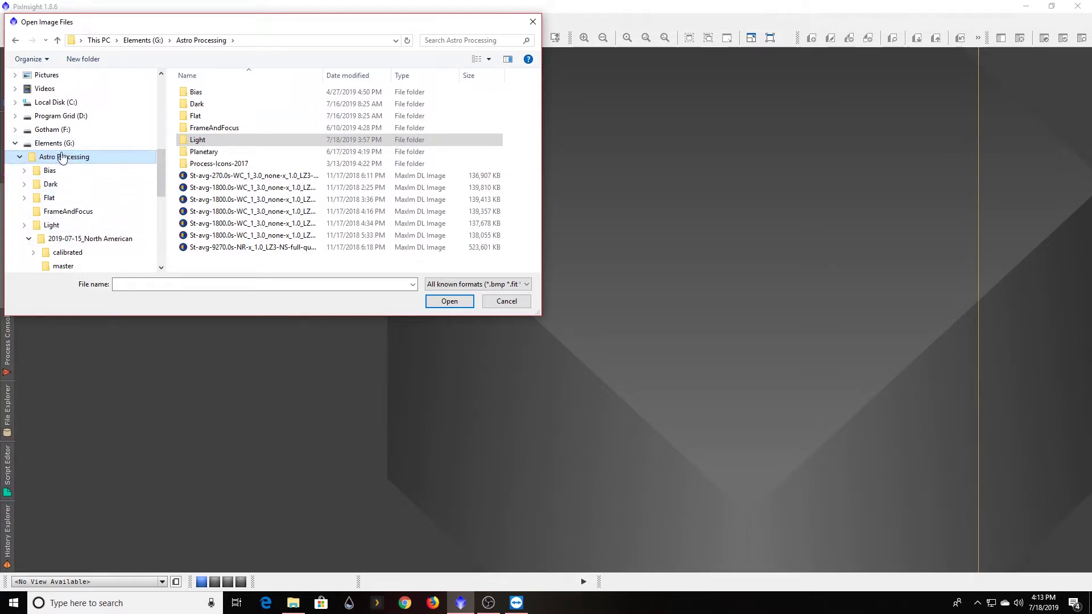
pyautogui.click(48, 228)
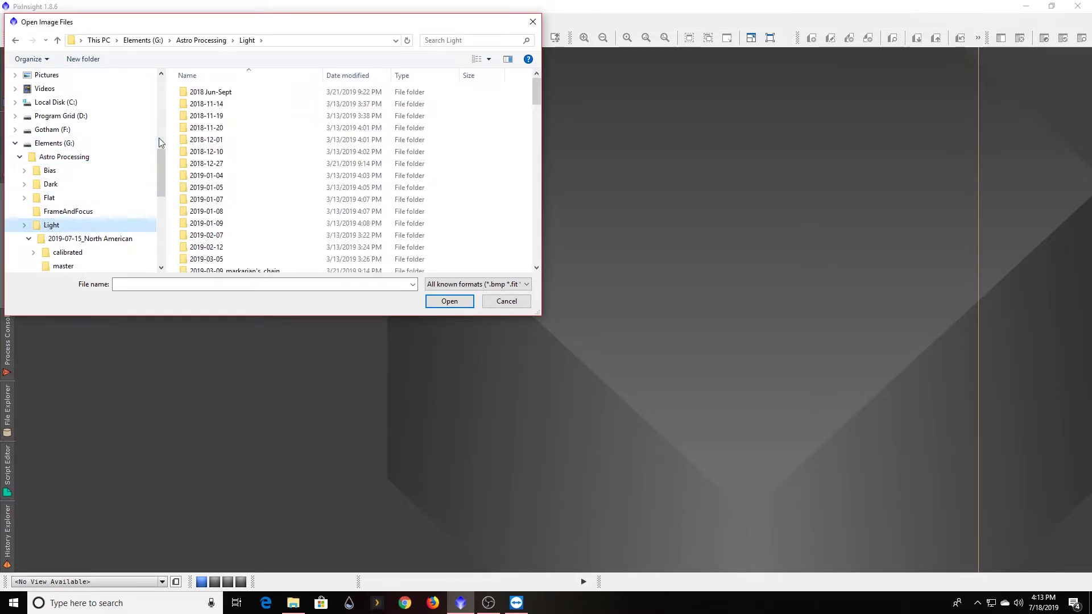
# Look through the Light folder's dated target folders from 2018 up to July 2019.
pyautogui.scroll(-2, 204, 130)
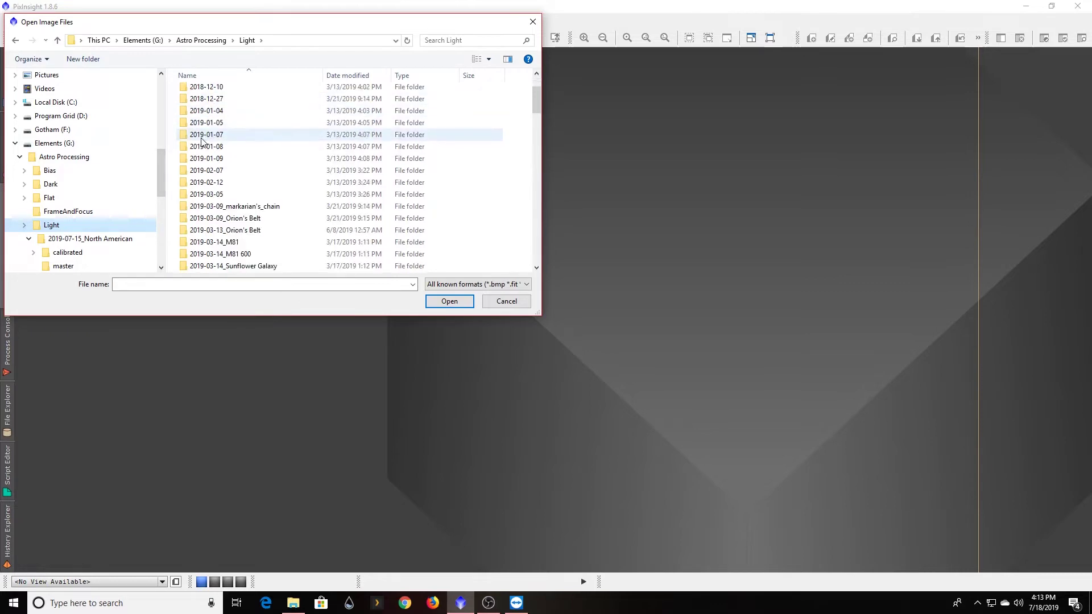
pyautogui.scroll(2, 199, 145)
pyautogui.scroll(-3, 199, 150)
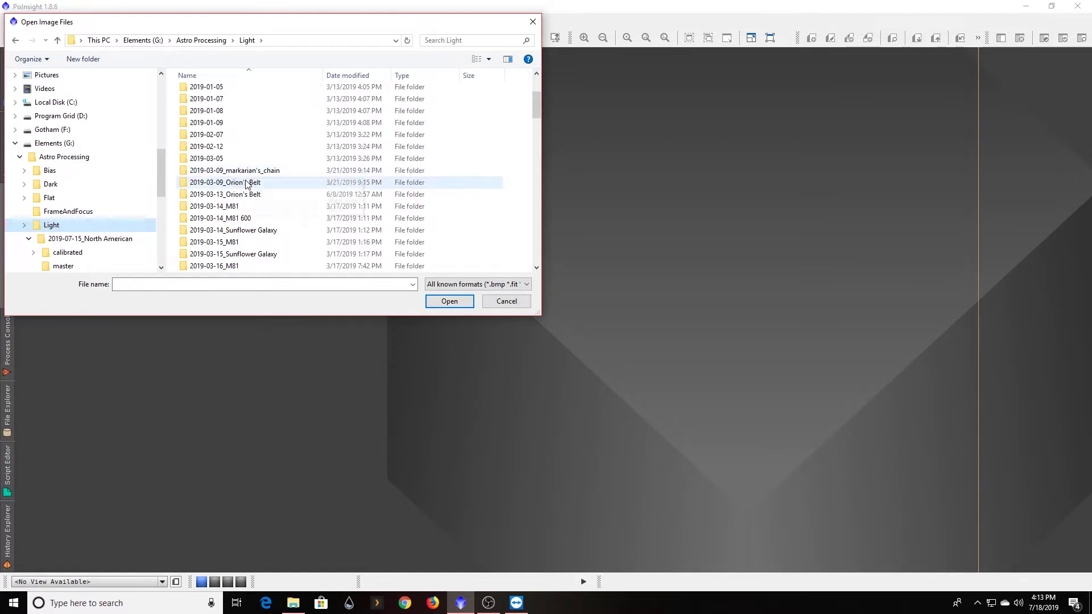
pyautogui.scroll(-5, 259, 190)
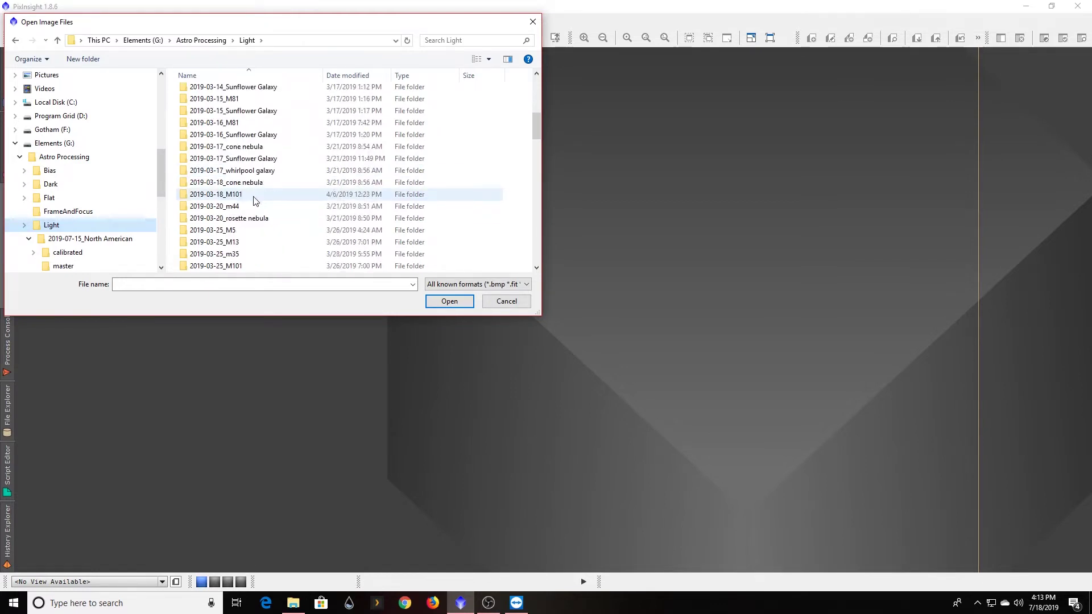
pyautogui.scroll(-8, 254, 201)
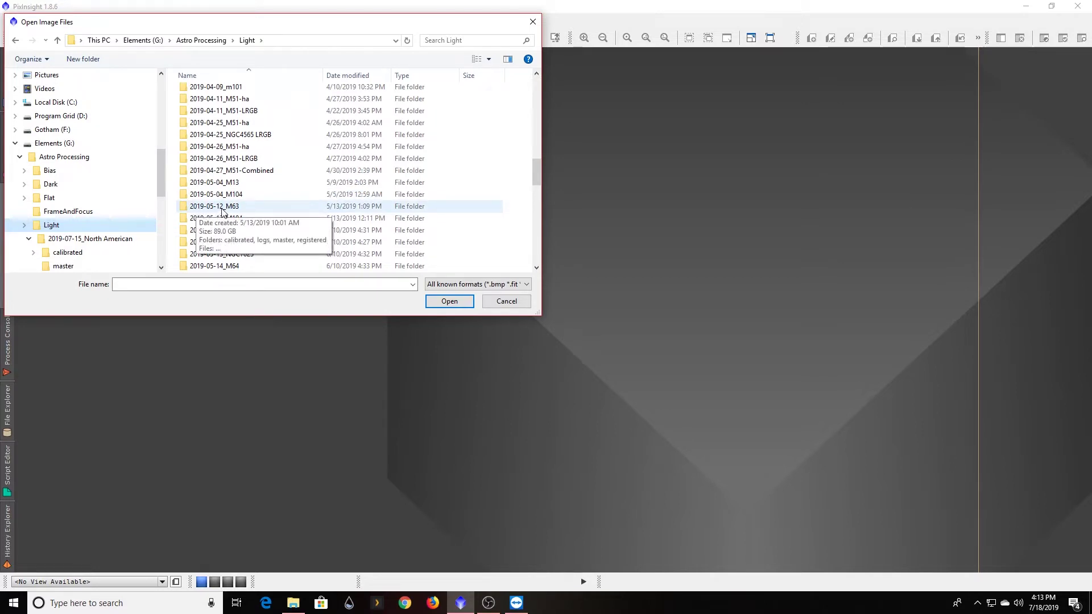
pyautogui.scroll(-4, 217, 171)
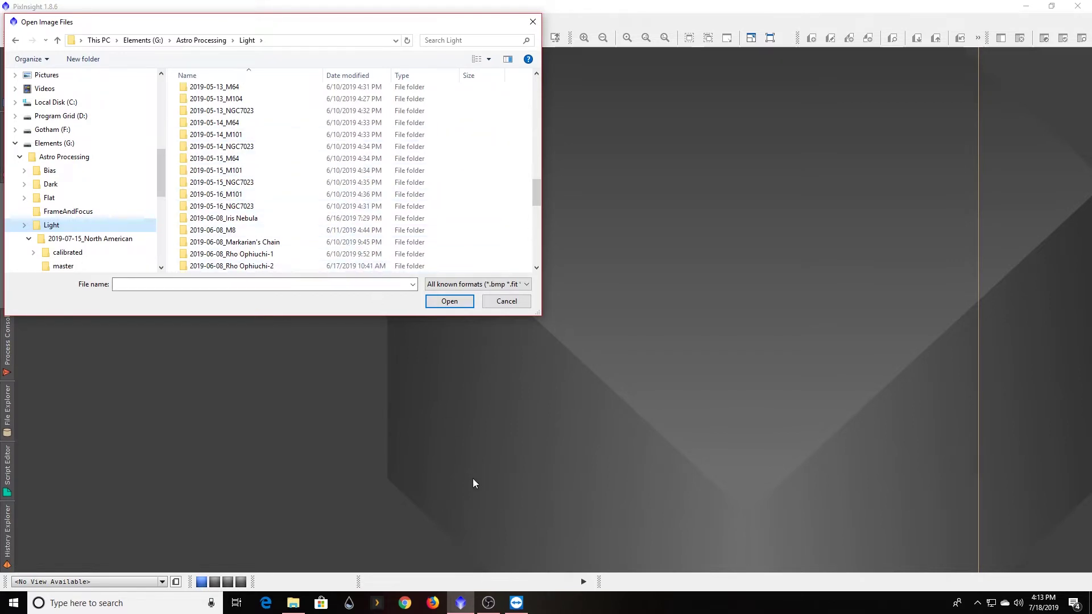
pyautogui.scroll(-4, 267, 221)
pyautogui.scroll(-6, 263, 223)
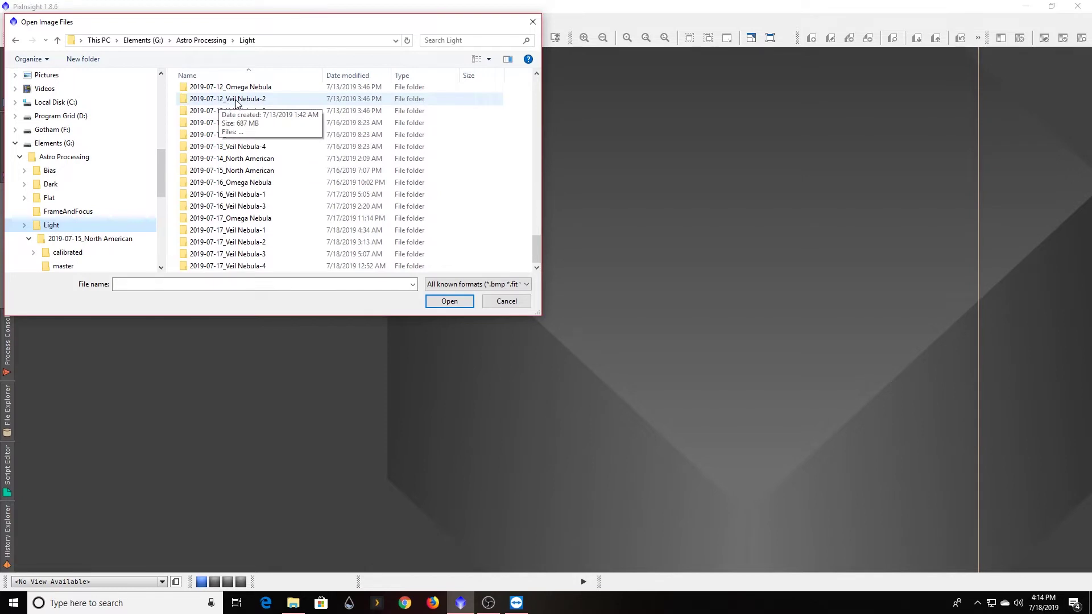
# Compare the July 2019 Veil Nebula panel folders and examine how their dates and panel numbers are named.
pyautogui.scroll(2, 238, 103)
pyautogui.scroll(2, 237, 103)
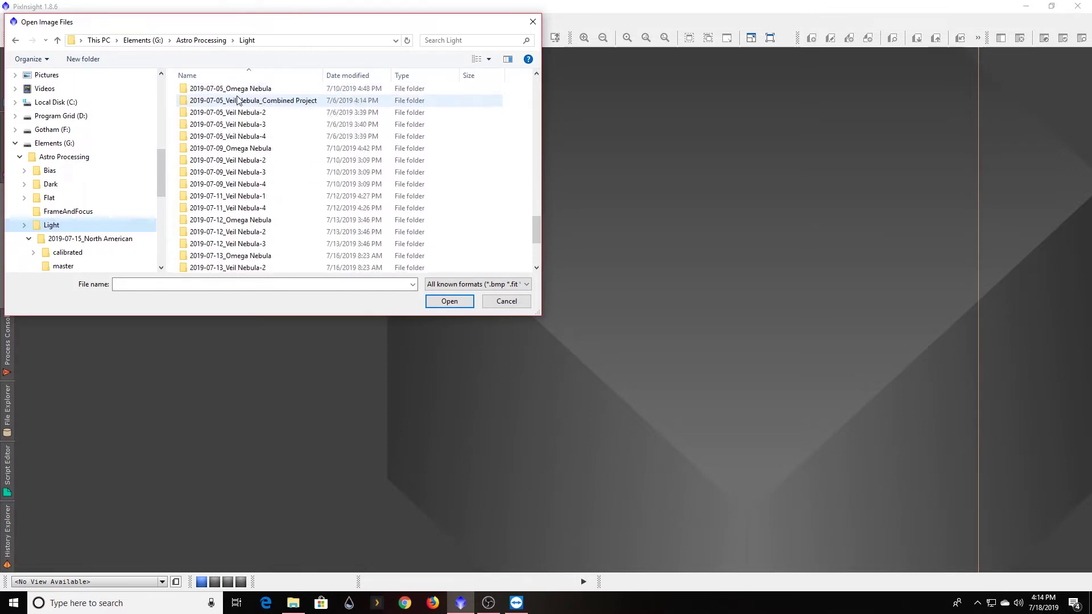
pyautogui.scroll(1, 239, 108)
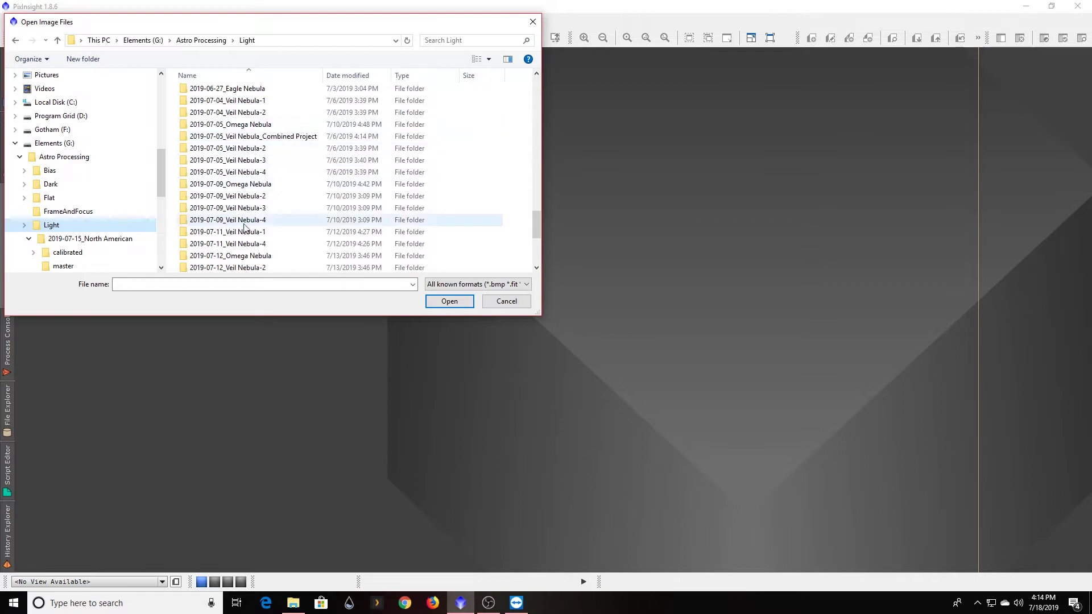
pyautogui.scroll(-3, 242, 230)
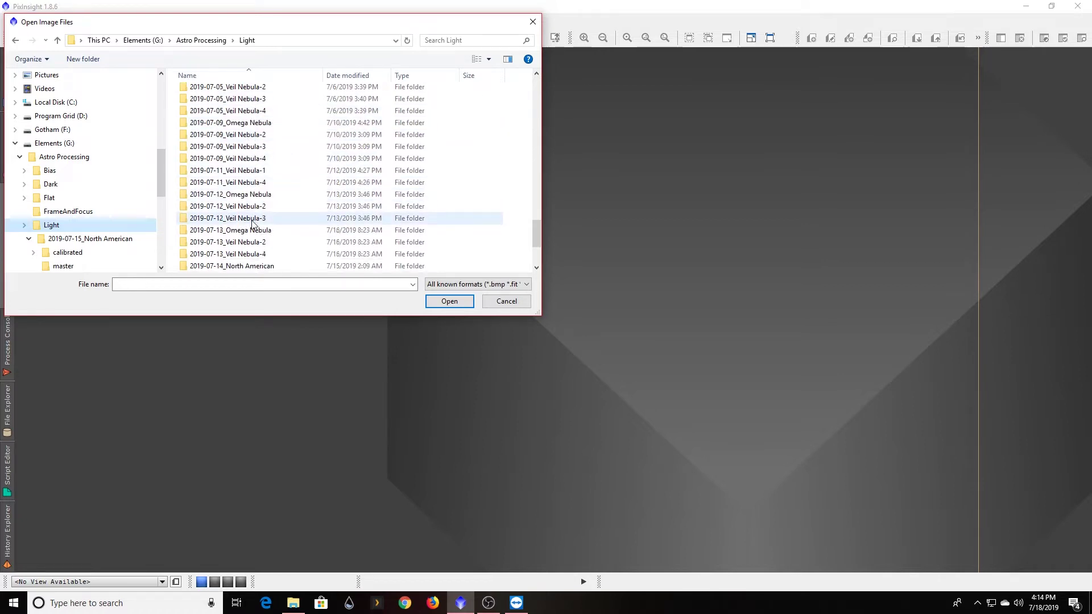
pyautogui.scroll(-2, 250, 245)
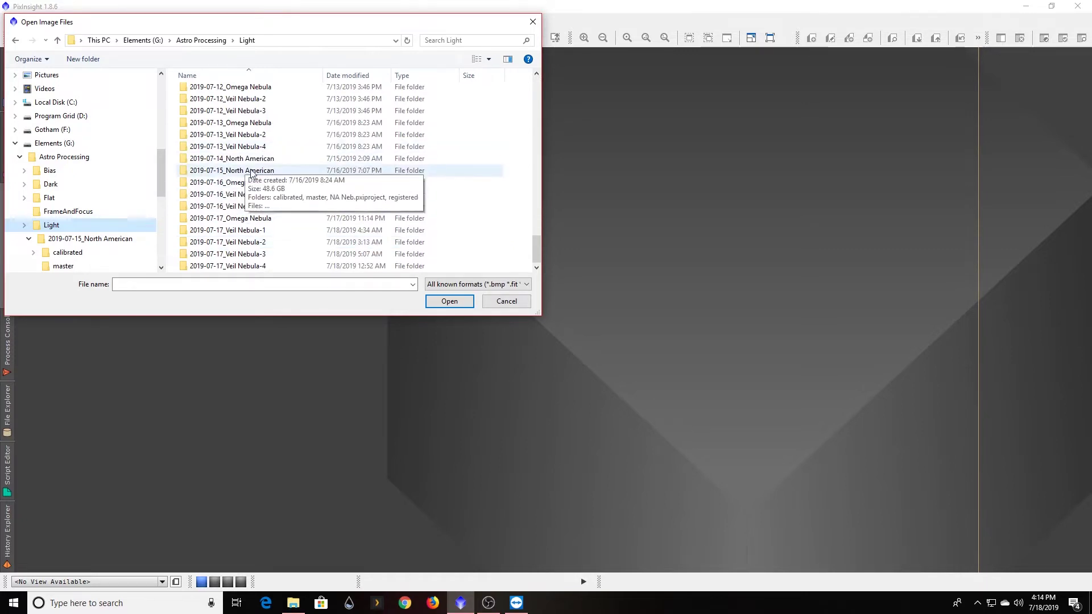
pyautogui.scroll(7, 229, 185)
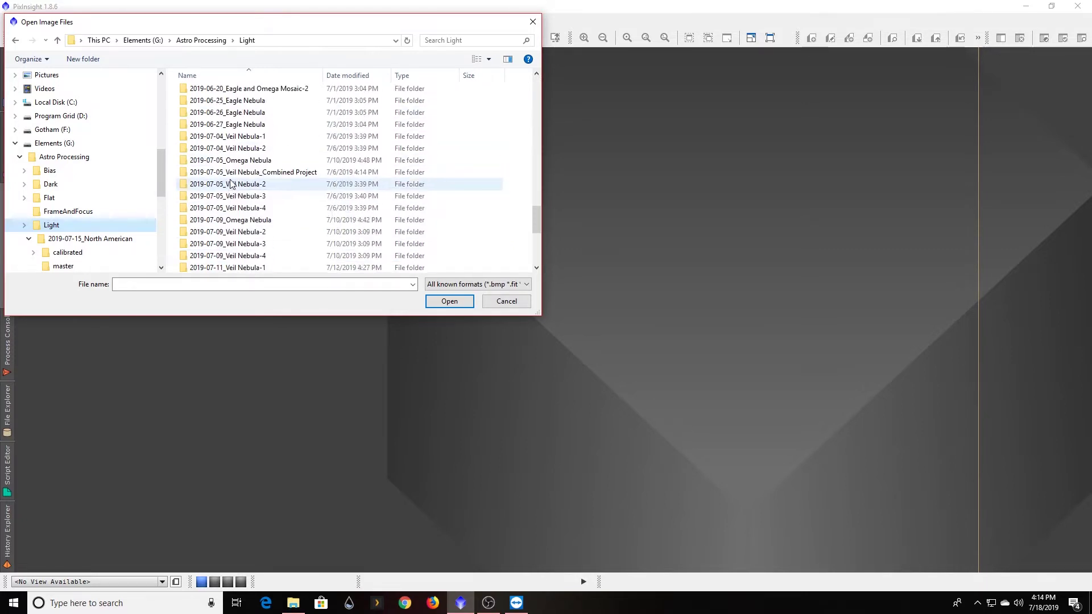
pyautogui.scroll(-1, 231, 176)
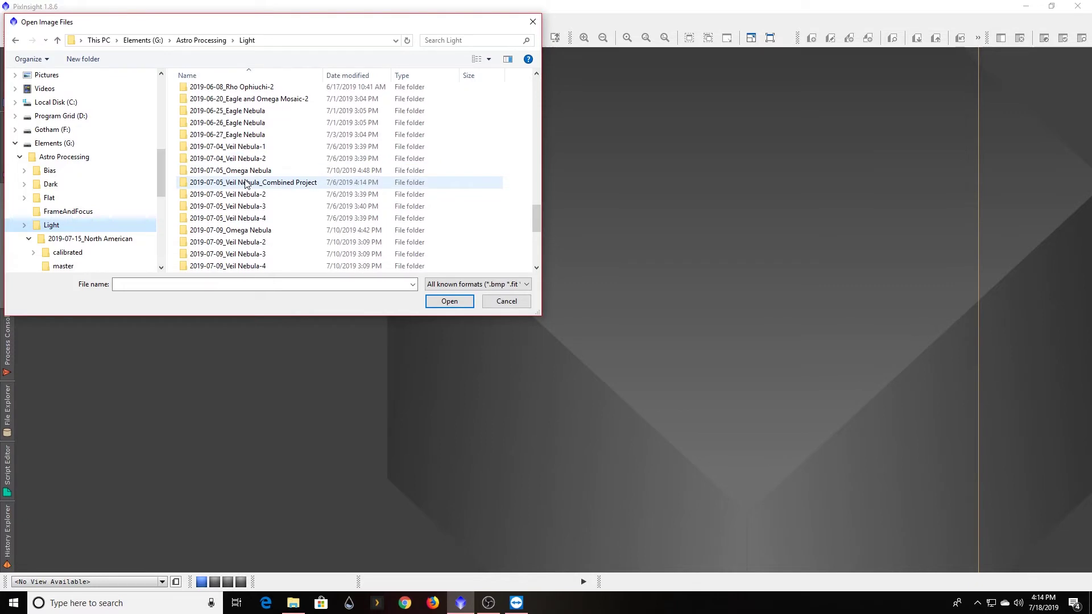
pyautogui.scroll(-1, 228, 233)
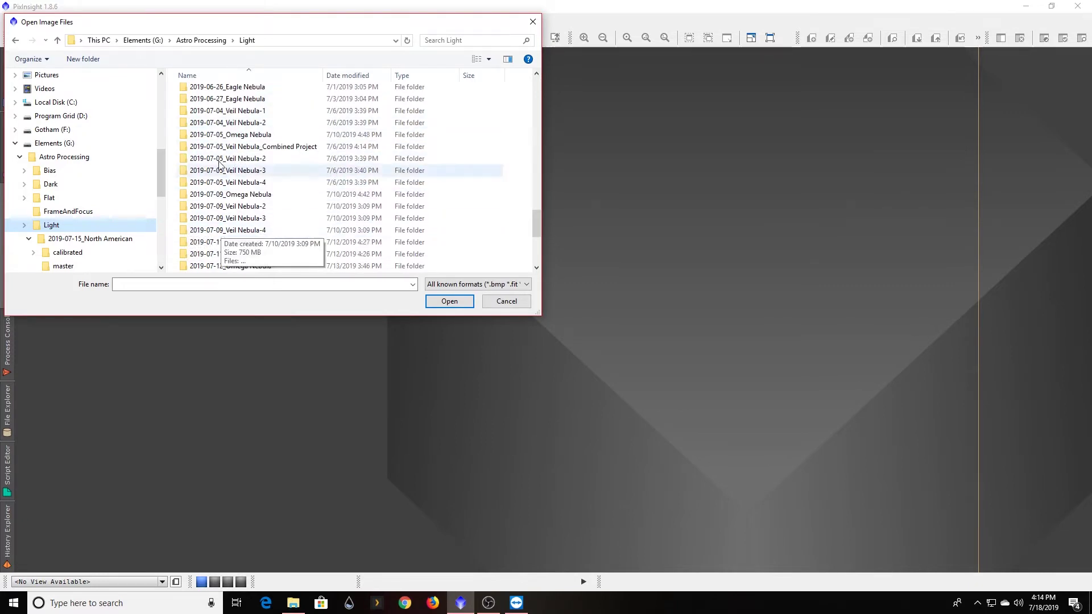
pyautogui.scroll(-1, 239, 231)
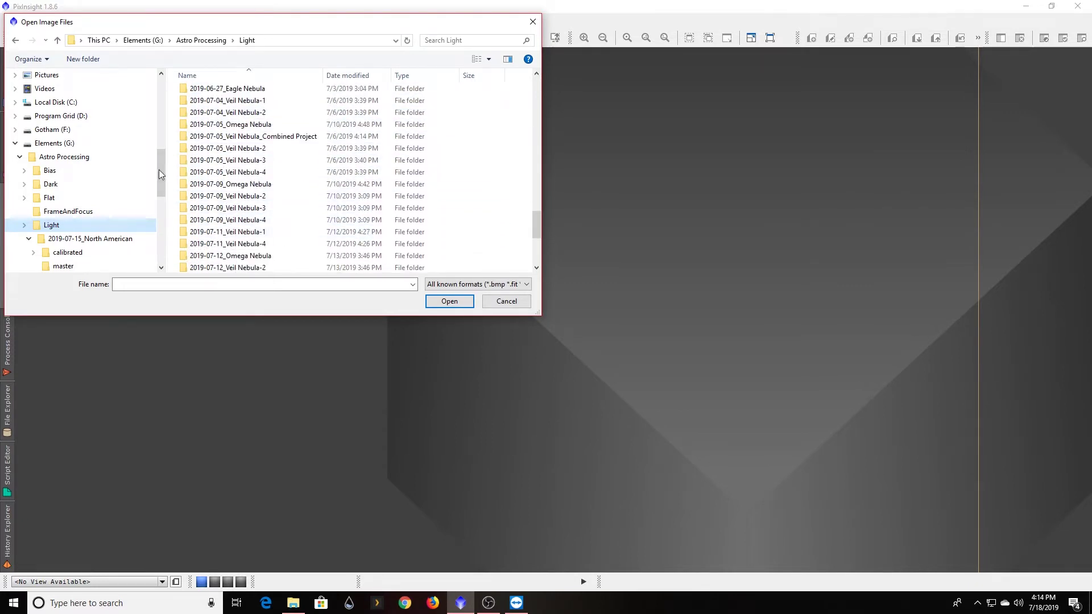
pyautogui.scroll(1, 227, 122)
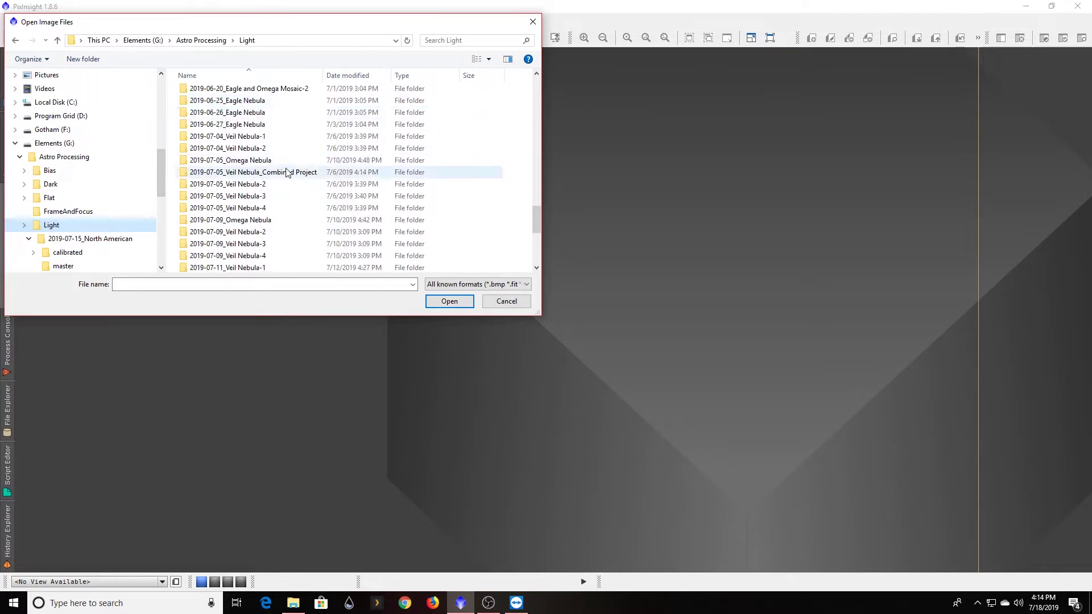
# Open one 300sec Ha light frame from each of Veil Nebula panels 1 to 4 and auto-stretch their display.
pyautogui.doubleClick(240, 137)
pyautogui.hotkey('alt', 'Left')
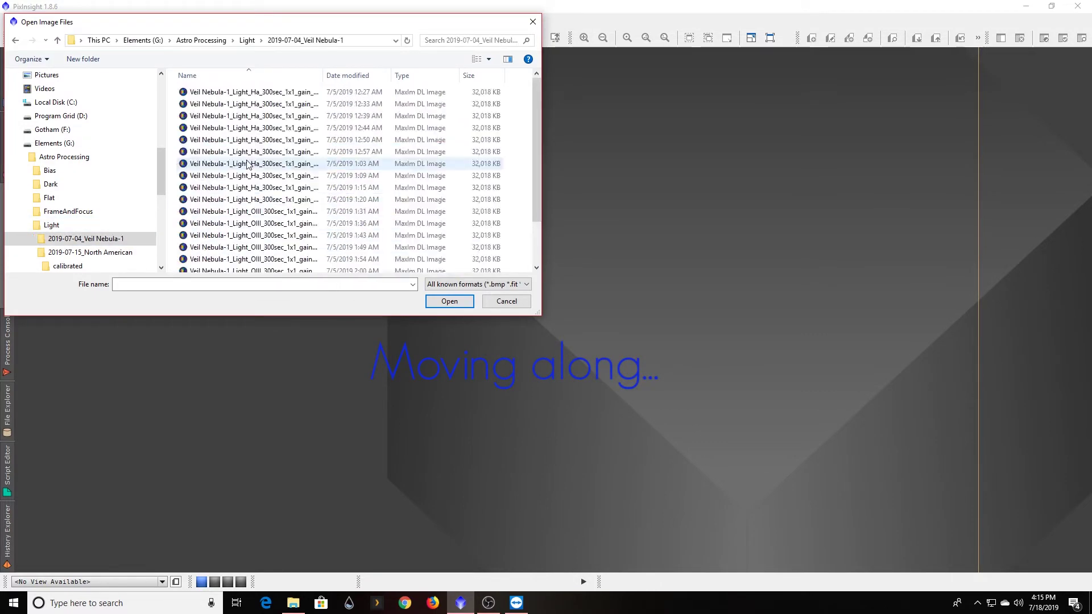
pyautogui.hotkey('ctrl', 'o')
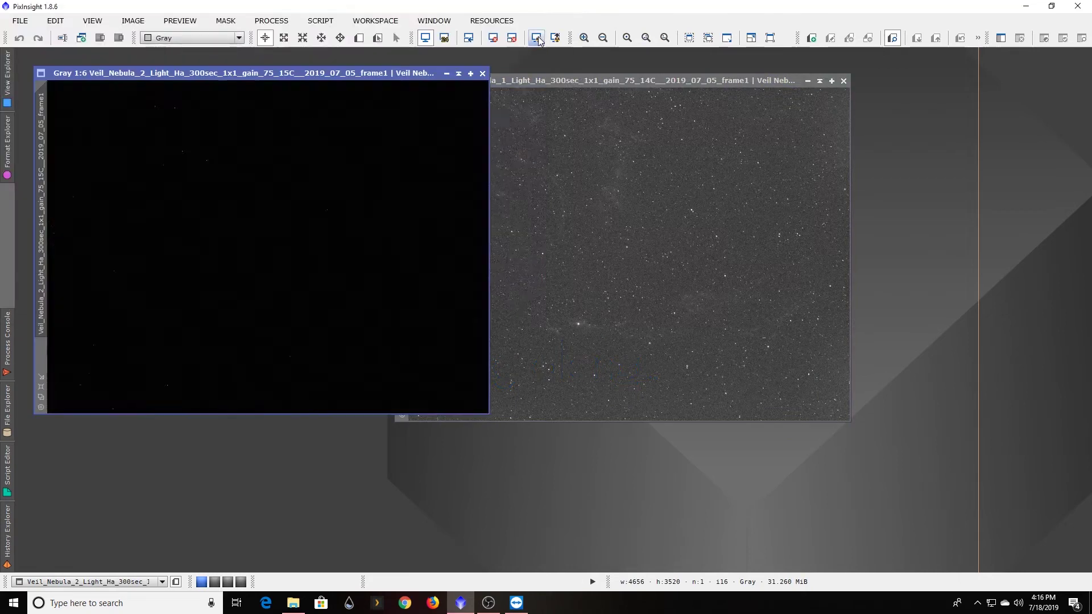
pyautogui.hotkey('ctrl', 'o')
pyautogui.doubleClick(217, 219)
pyautogui.doubleClick(217, 220)
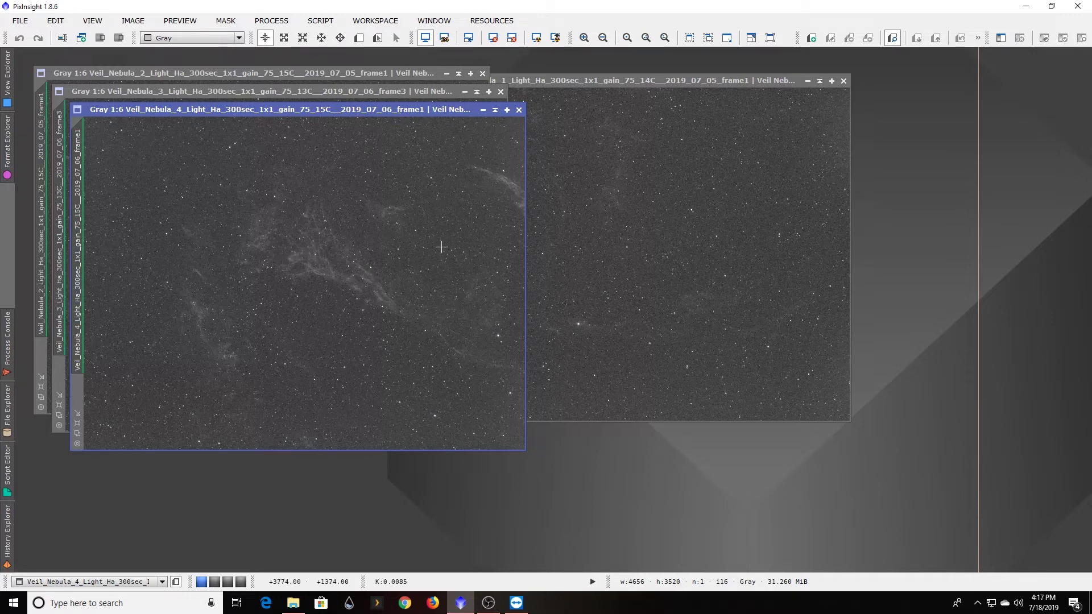
# Spread the four panel images into two rows, with panels 4 and 3 above panels 2 and 1.
pyautogui.moveTo(430, 110); pyautogui.dragTo(591, 151)
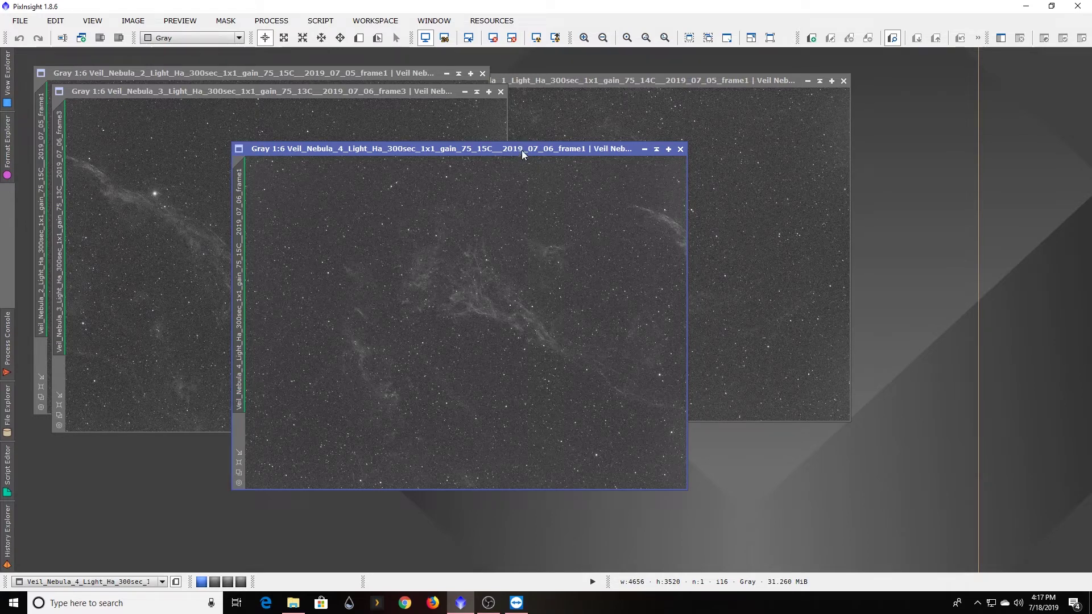
pyautogui.moveTo(517, 150); pyautogui.dragTo(327, 57)
pyautogui.moveTo(131, 91); pyautogui.dragTo(625, 251)
# Reduce the panel images to 1:8 and pull their windows together into a compact two-by-two mosaic layout.
pyautogui.scroll(-1, 312, 219)
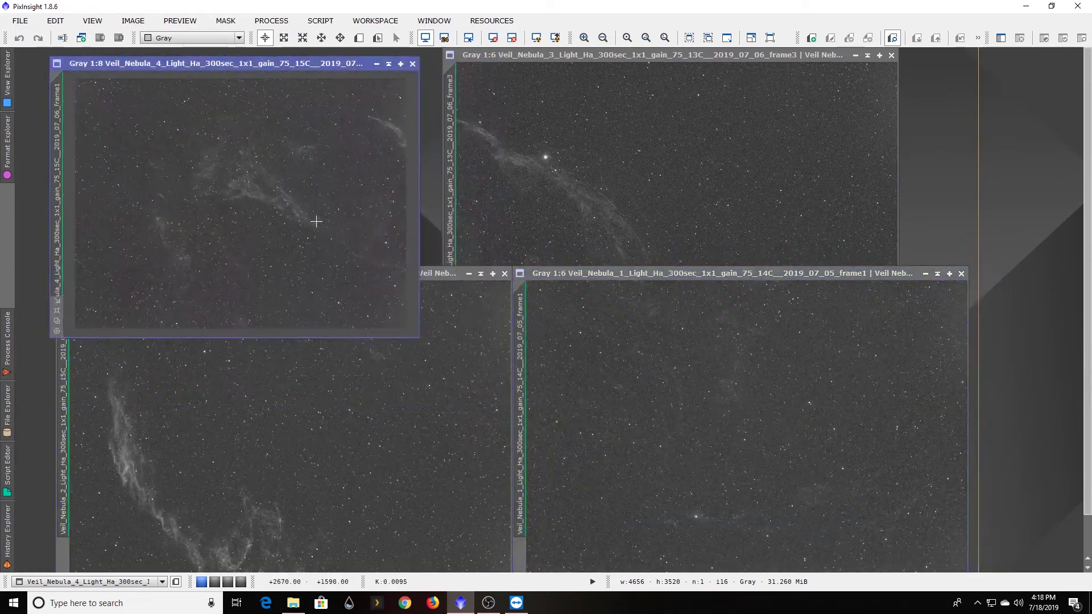
pyautogui.moveTo(331, 63); pyautogui.dragTo(471, 94)
pyautogui.moveTo(398, 273); pyautogui.dragTo(494, 284)
pyautogui.click(858, 438)
pyautogui.moveTo(768, 273); pyautogui.dragTo(701, 288)
pyautogui.moveTo(898, 254); pyautogui.dragTo(787, 254)
pyautogui.moveTo(296, 285); pyautogui.dragTo(331, 323)
pyautogui.click(575, 287)
pyautogui.moveTo(622, 56); pyautogui.dragTo(667, 100)
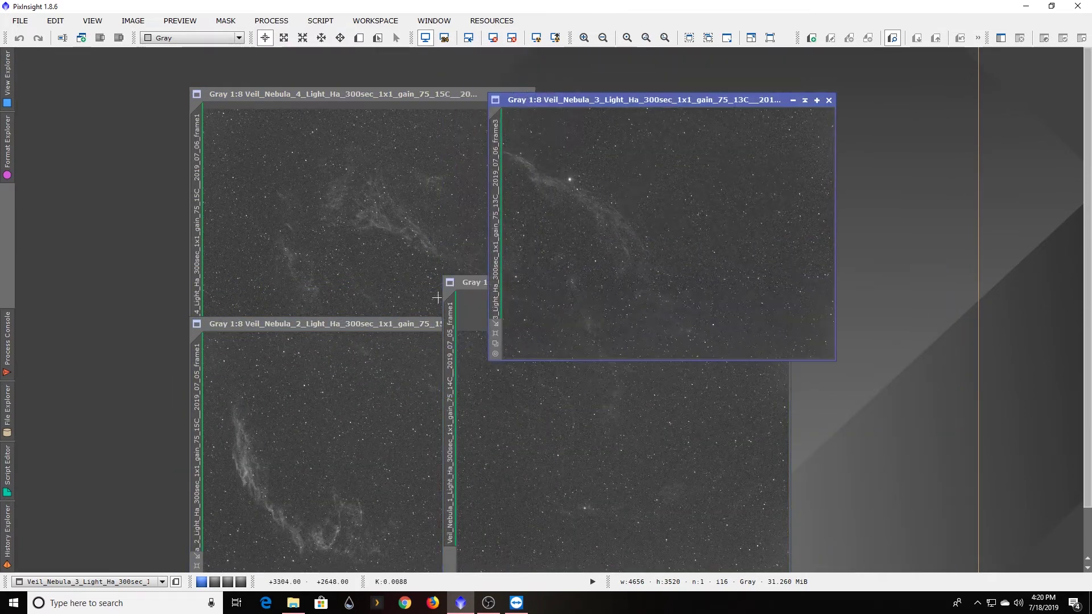
# Compare how panels 4 and 3 overlap, then align the Veil Nebula panel 1 image directly beneath panel 3.
pyautogui.click(443, 98)
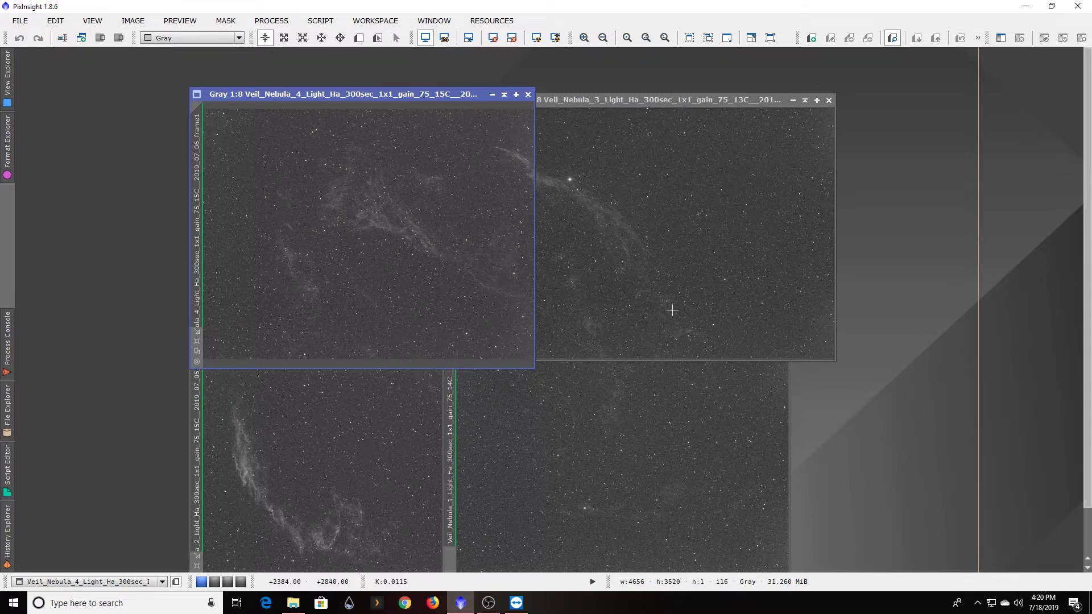
pyautogui.click(675, 406)
pyautogui.moveTo(690, 285); pyautogui.dragTo(738, 279)
pyautogui.click(723, 104)
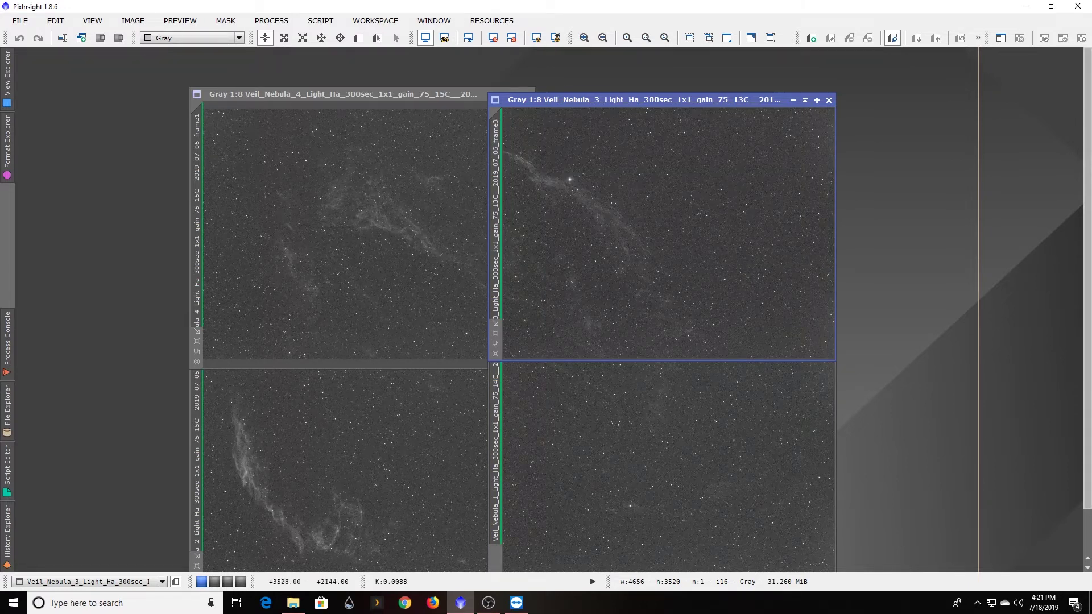
# Close all four Veil Nebula panel images.
pyautogui.click(828, 101)
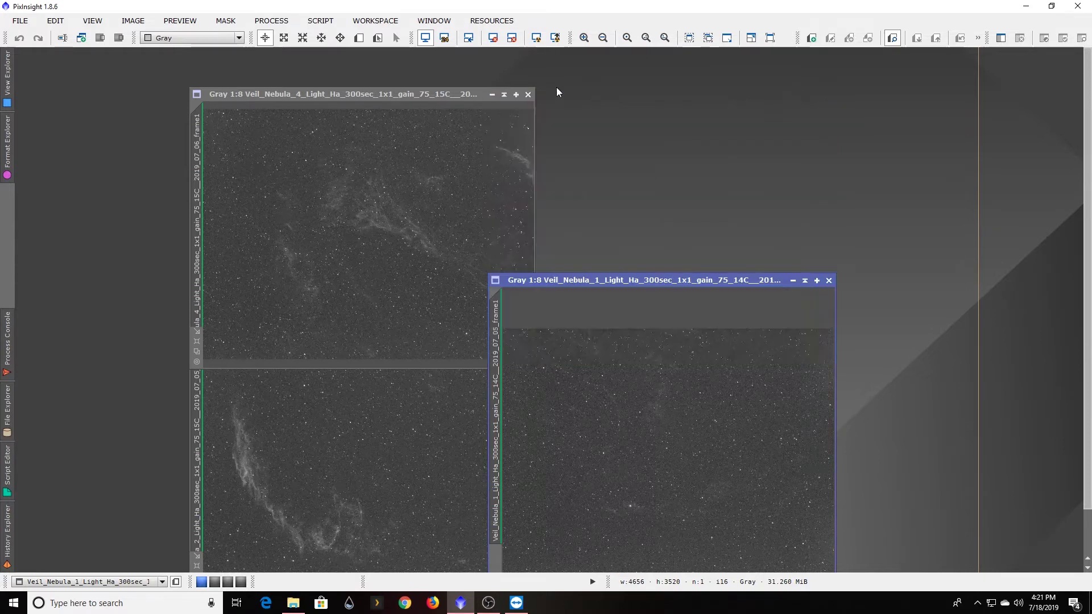
pyautogui.click(527, 98)
pyautogui.click(828, 281)
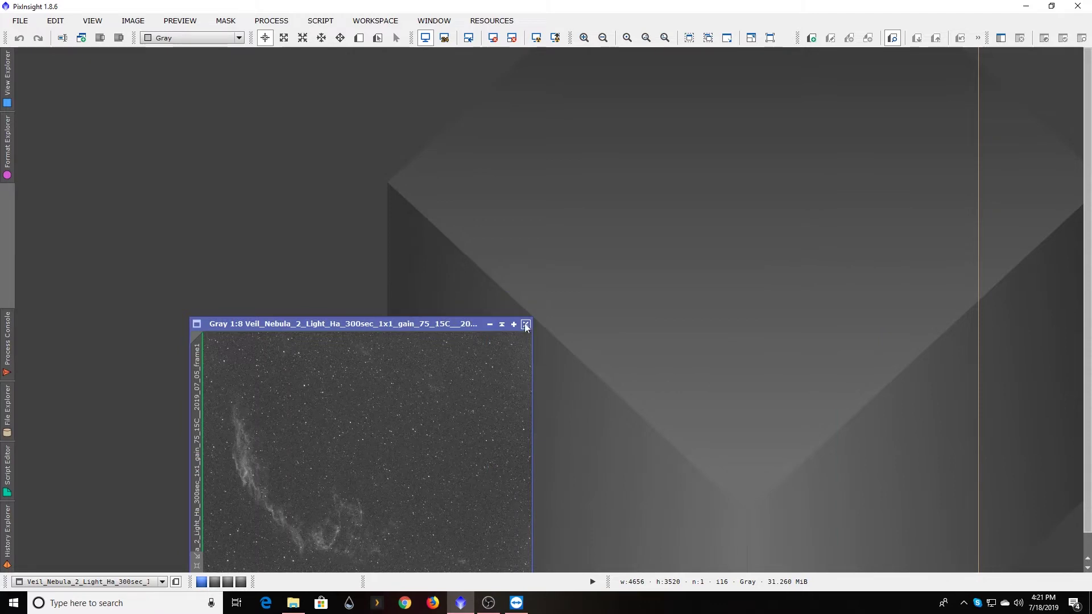
pyautogui.click(525, 325)
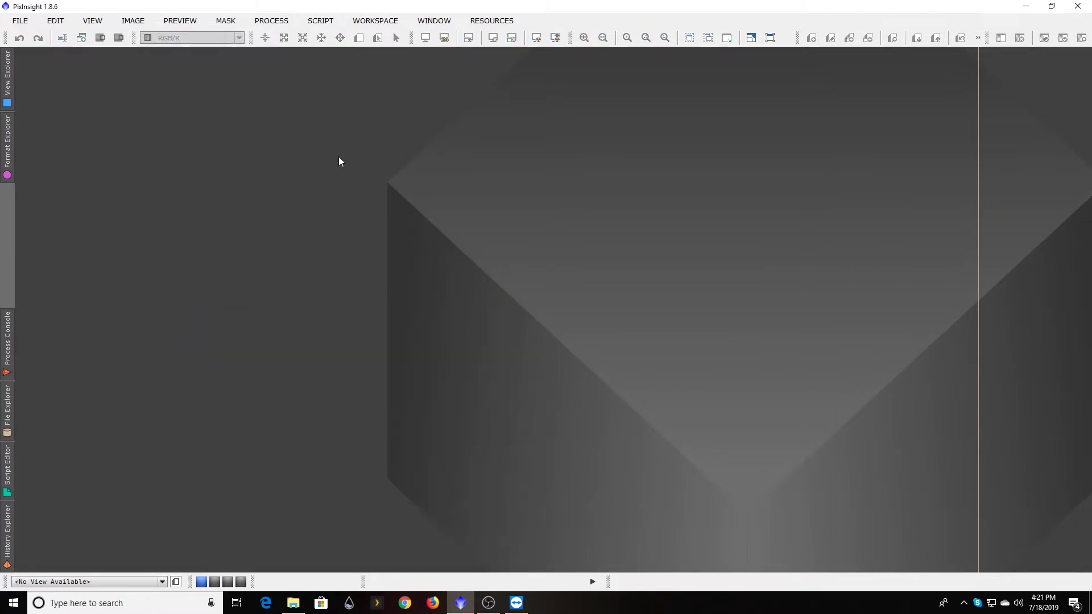
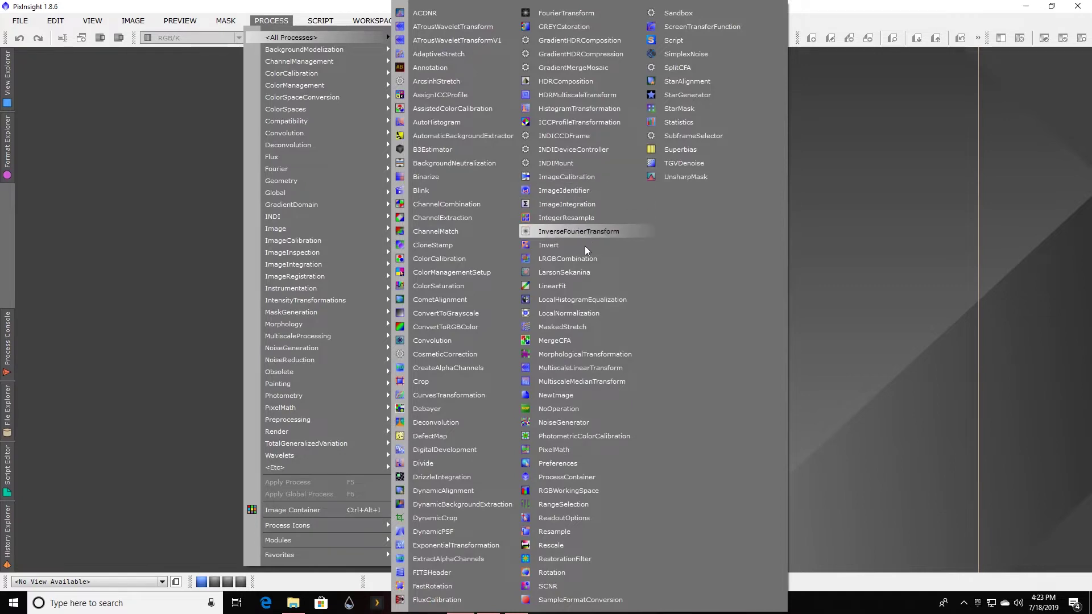
# Open the ImageIntegration process and move its window nearer the middle of the workspace.
pyautogui.click(591, 205)
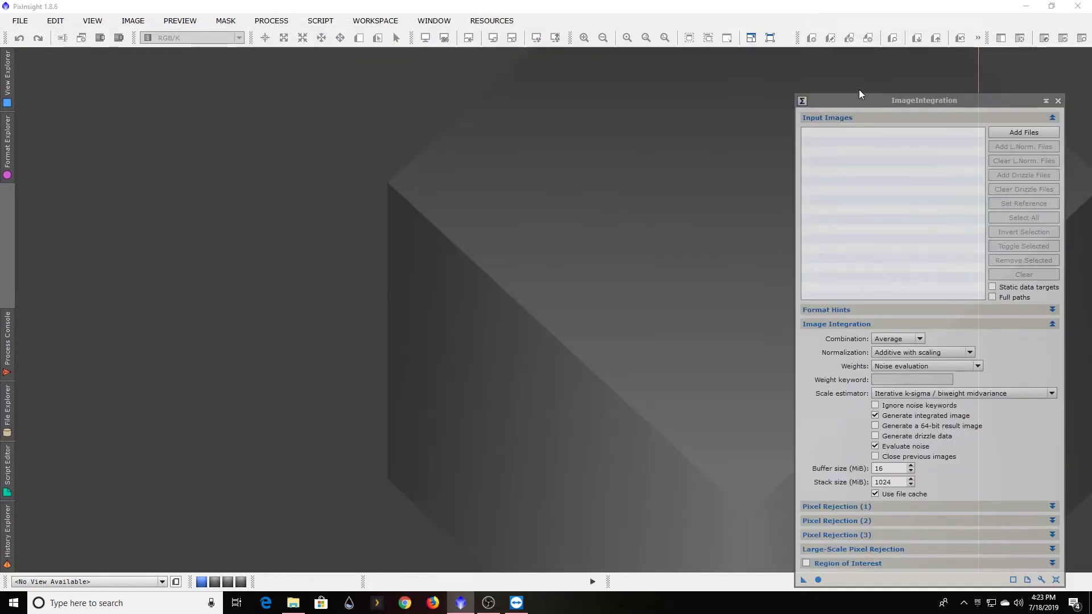
pyautogui.moveTo(871, 98); pyautogui.dragTo(739, 64)
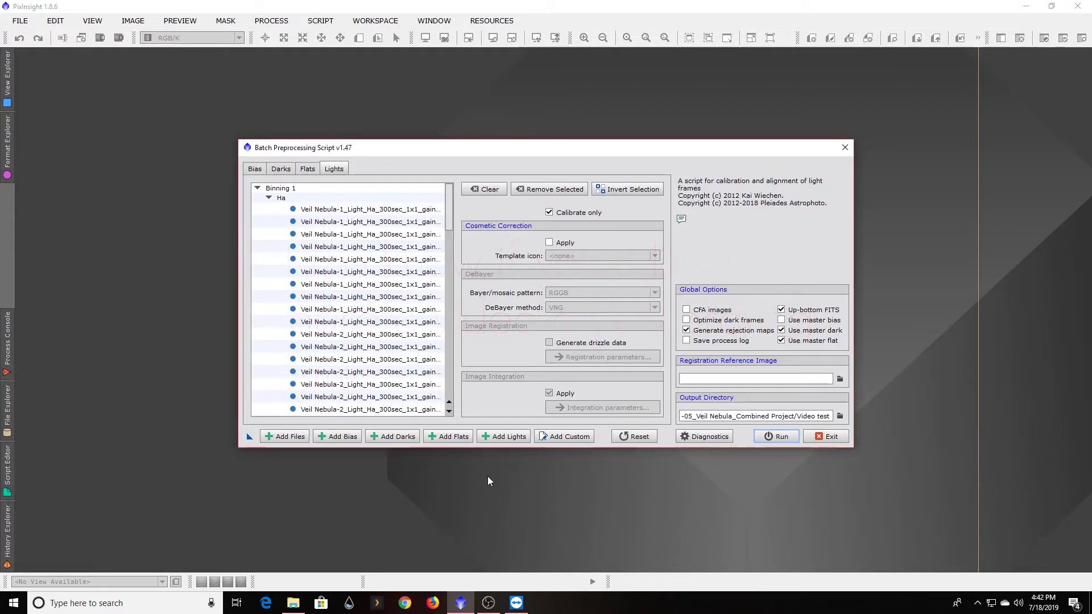
# Exit the Batch Preprocessing Script and confirm leaving it.
pyautogui.click(825, 438)
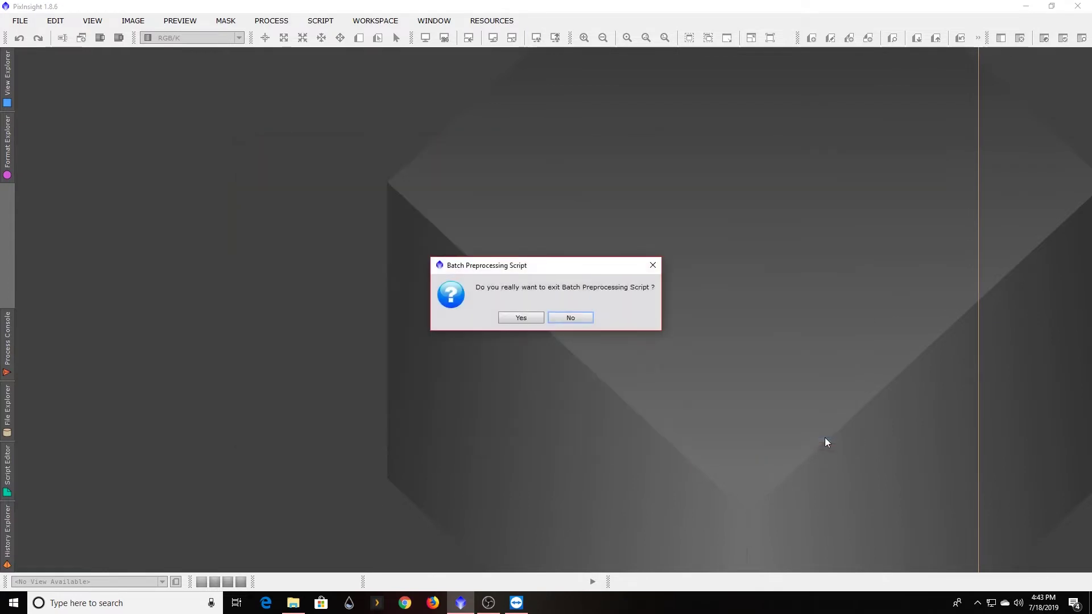
pyautogui.click(521, 318)
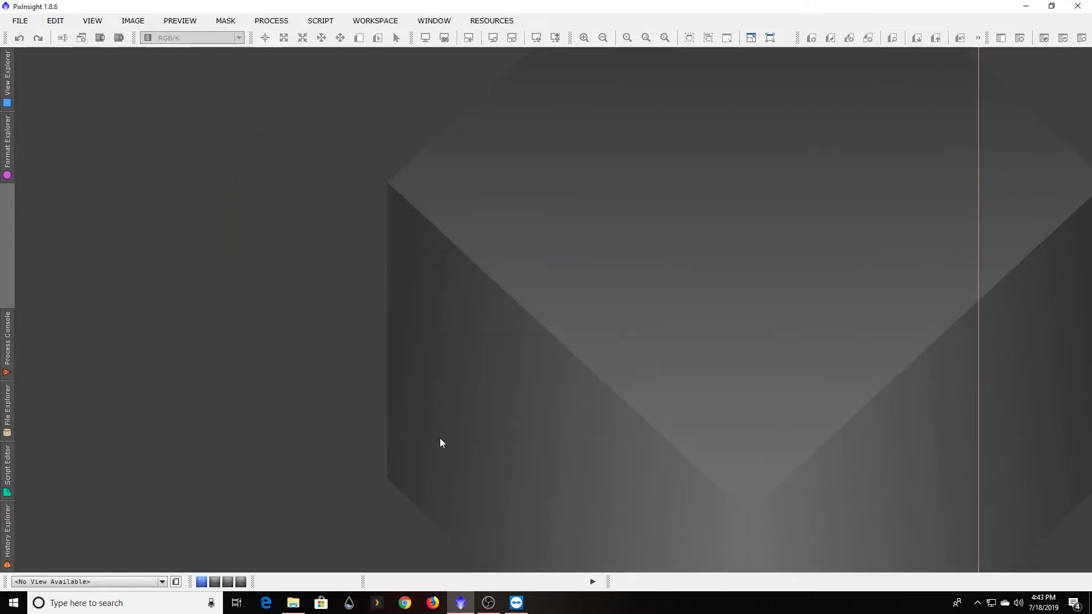
# In the image open dialog, browse to the 2019-07-05_Veil Nebula_Combined Project > Video test > calibrated > light folder.
pyautogui.doubleClick(359, 166)
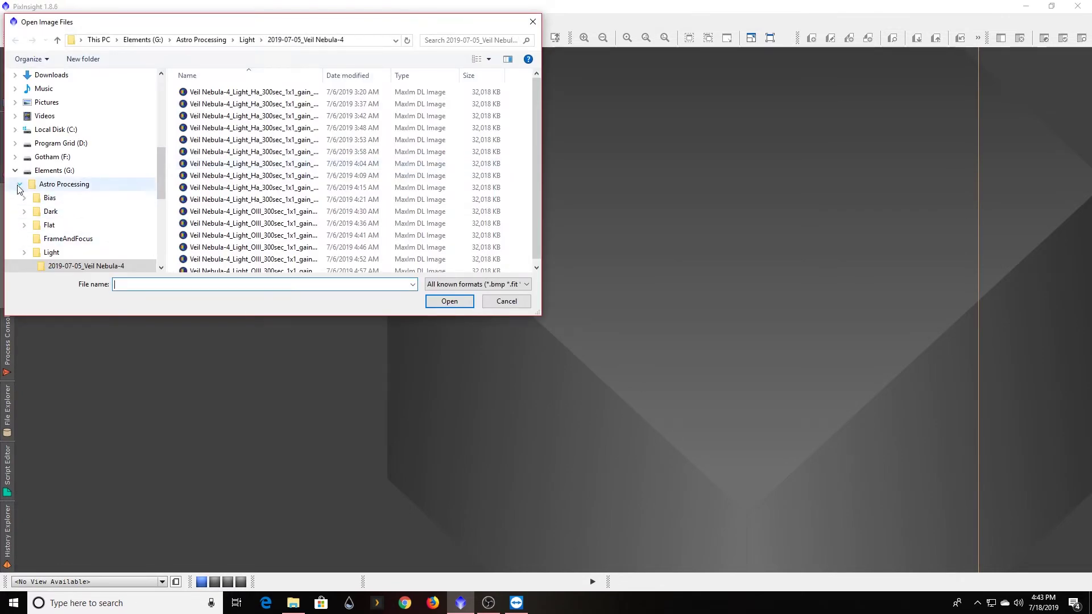
pyautogui.click(50, 255)
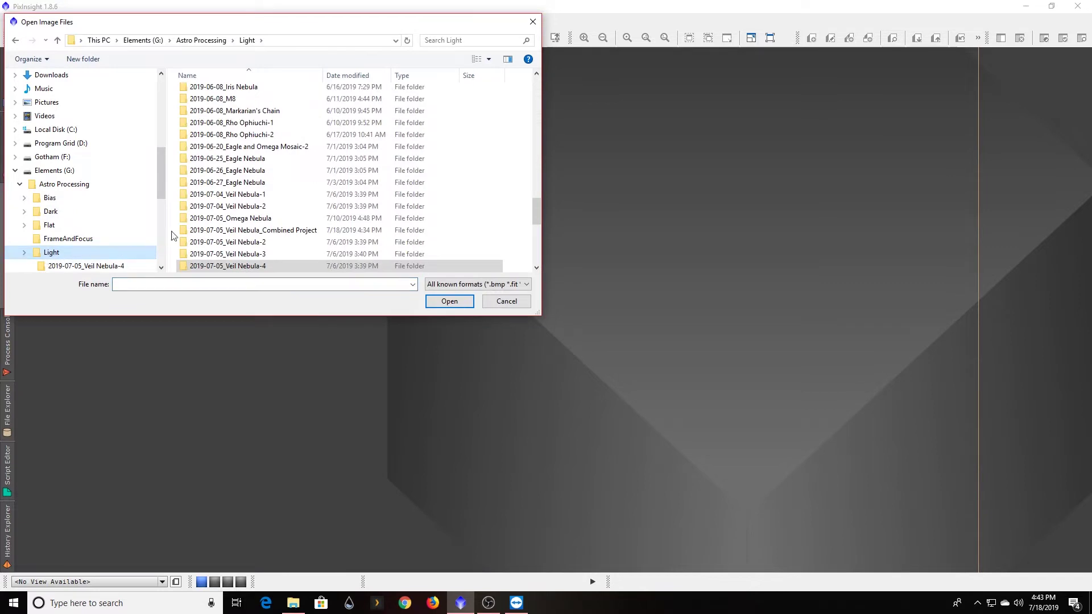
pyautogui.doubleClick(264, 231)
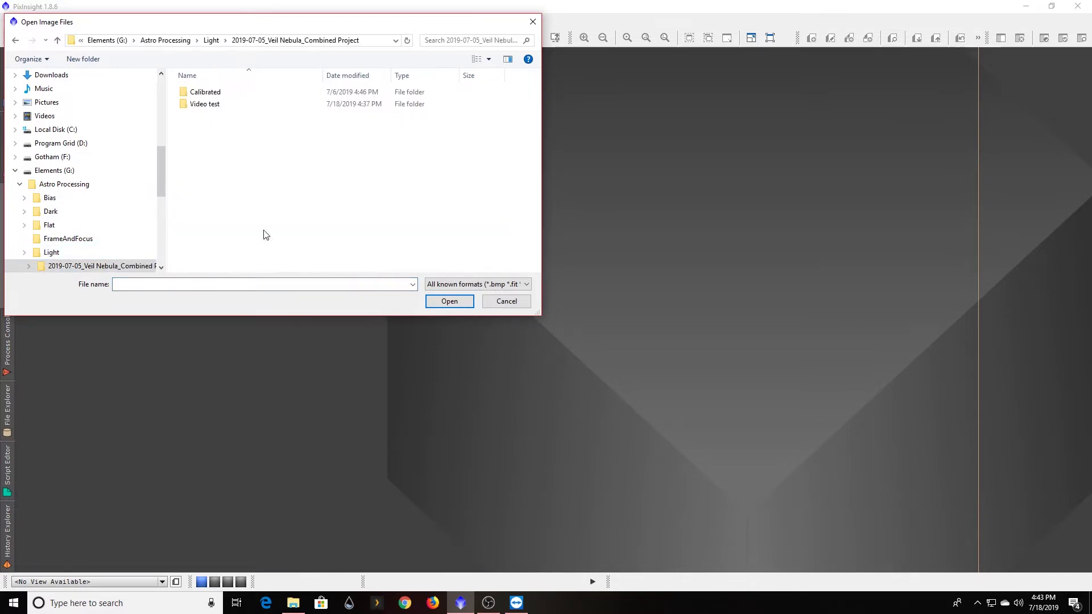
pyautogui.doubleClick(203, 104)
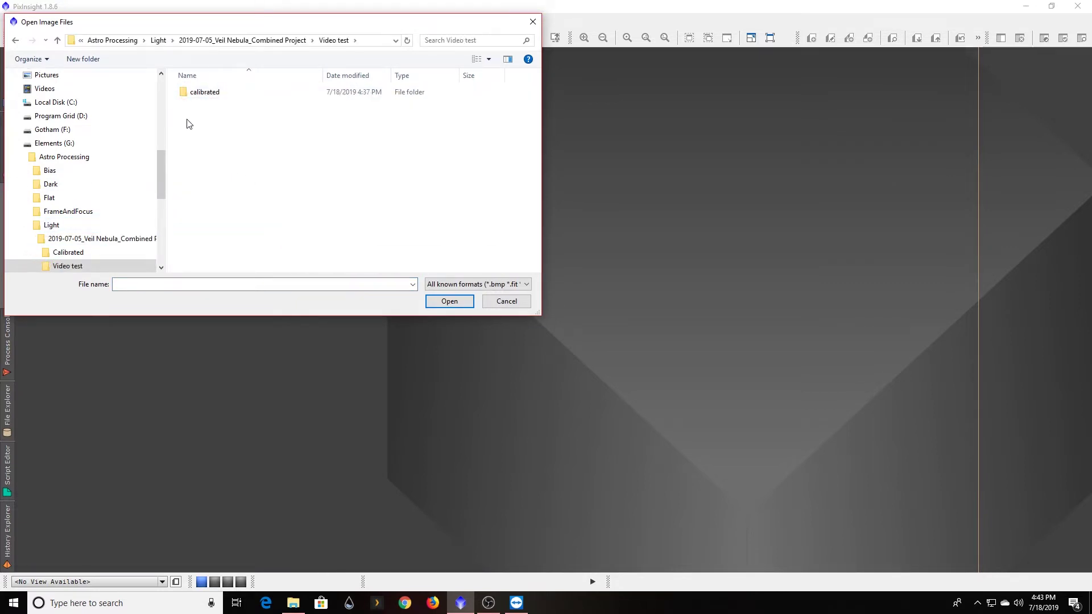
pyautogui.click(208, 97)
pyautogui.doubleClick(204, 92)
pyautogui.doubleClick(194, 93)
pyautogui.scroll(-3, 253, 105)
pyautogui.scroll(-10, 253, 106)
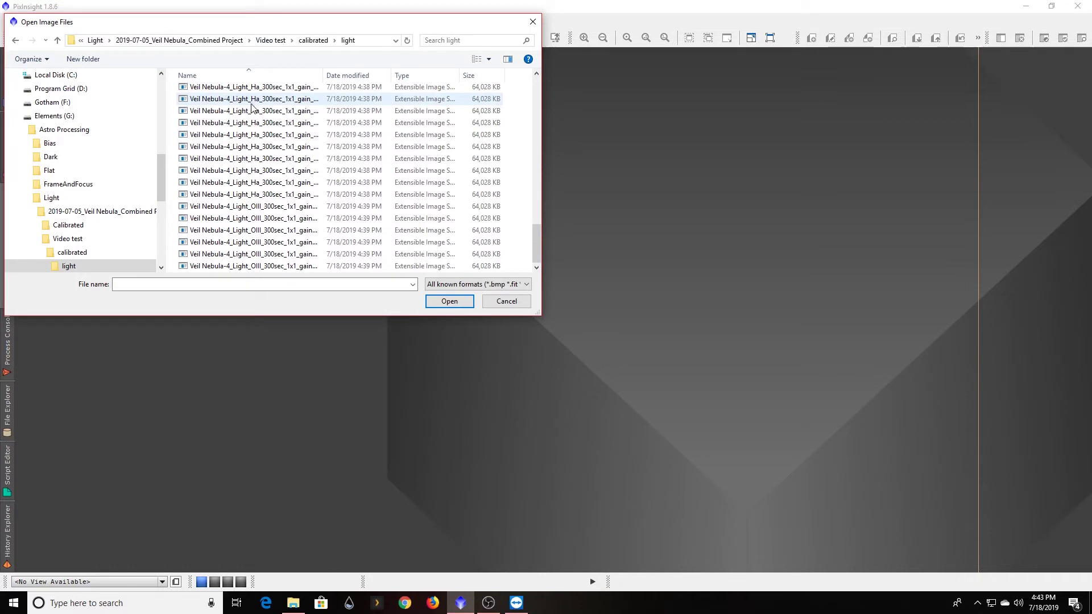
pyautogui.scroll(15, 253, 107)
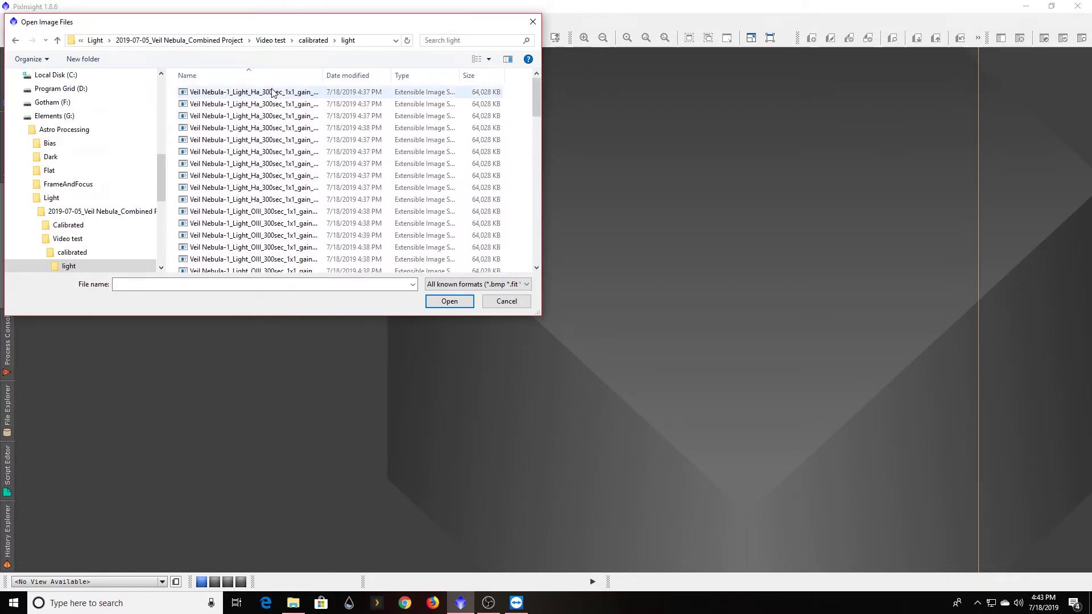
# Open the first listed calibrated Ha frame of each Veil Nebula panel, 1 through 4, together.
pyautogui.click(271, 93)
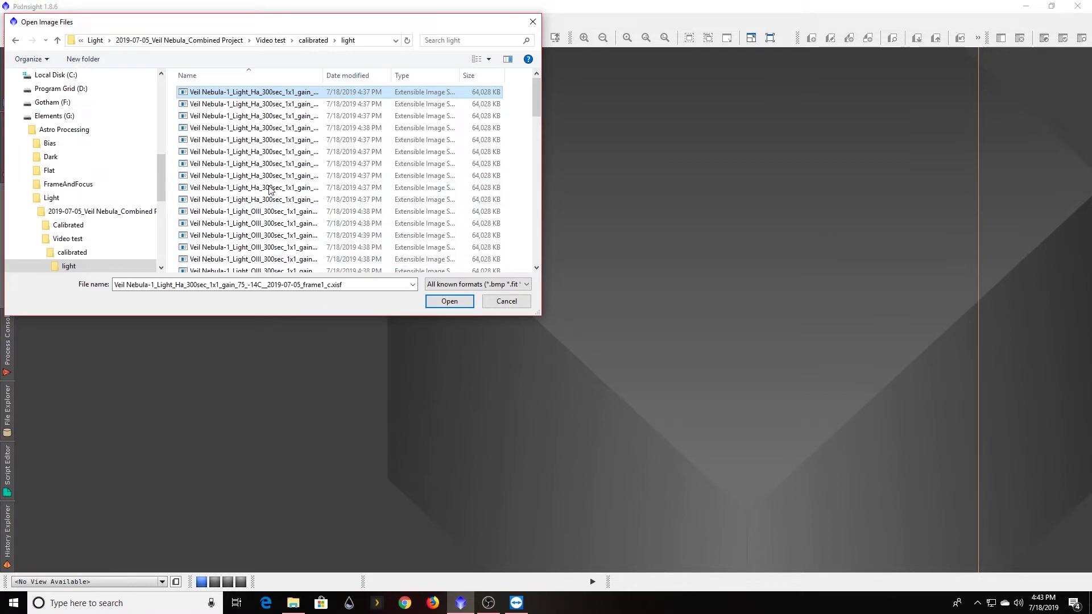
pyautogui.scroll(-4, 275, 220)
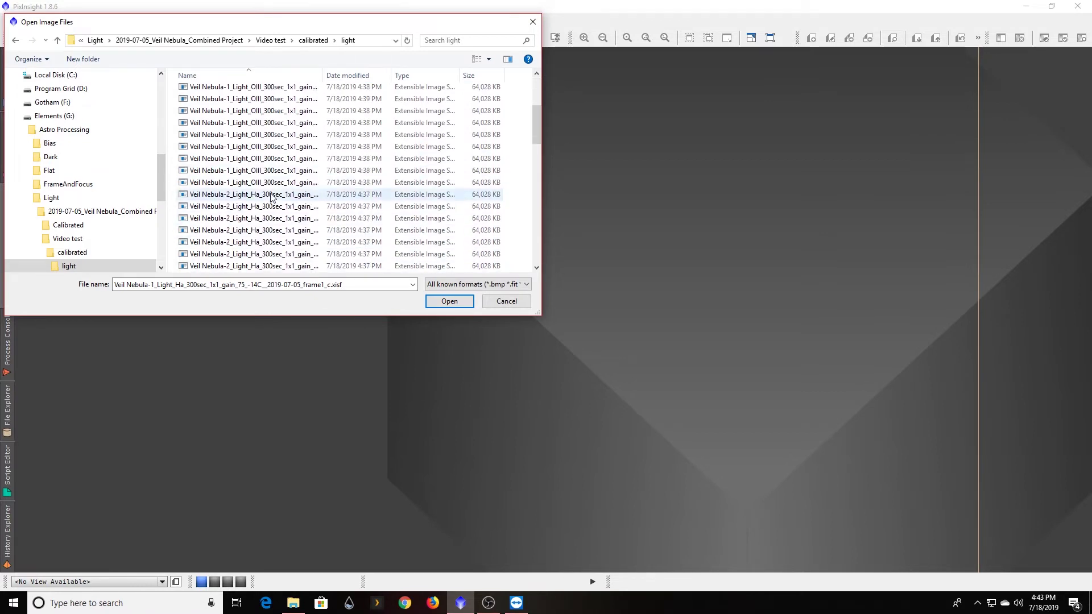
pyautogui.keyDown('ctrl'); pyautogui.click(272, 195); pyautogui.keyUp('ctrl')
pyautogui.scroll(-3, 272, 194)
pyautogui.scroll(-5, 271, 192)
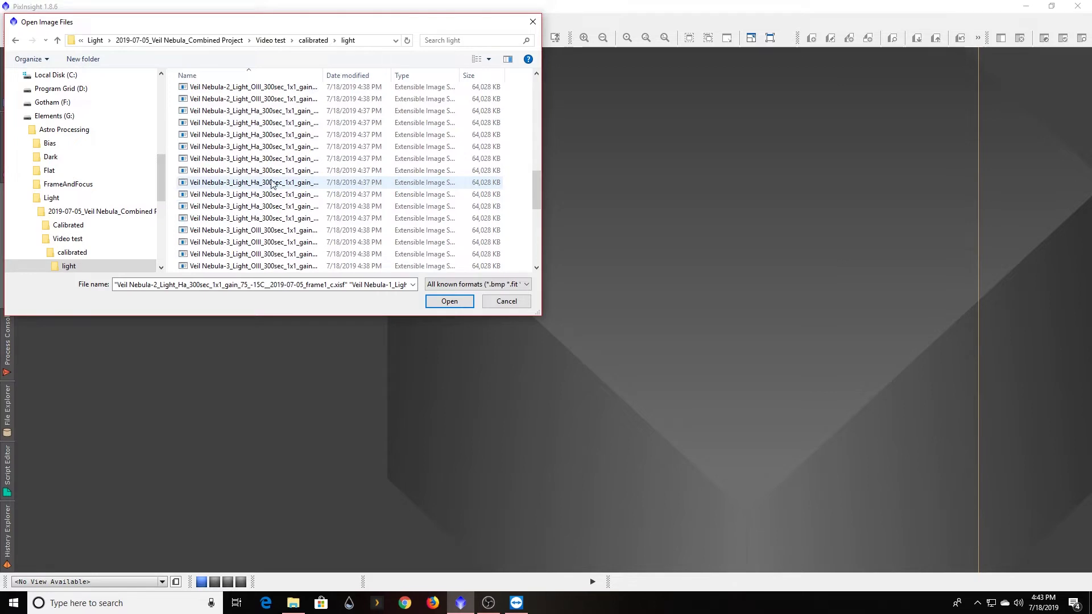
pyautogui.keyDown('ctrl'); pyautogui.click(266, 112); pyautogui.keyUp('ctrl')
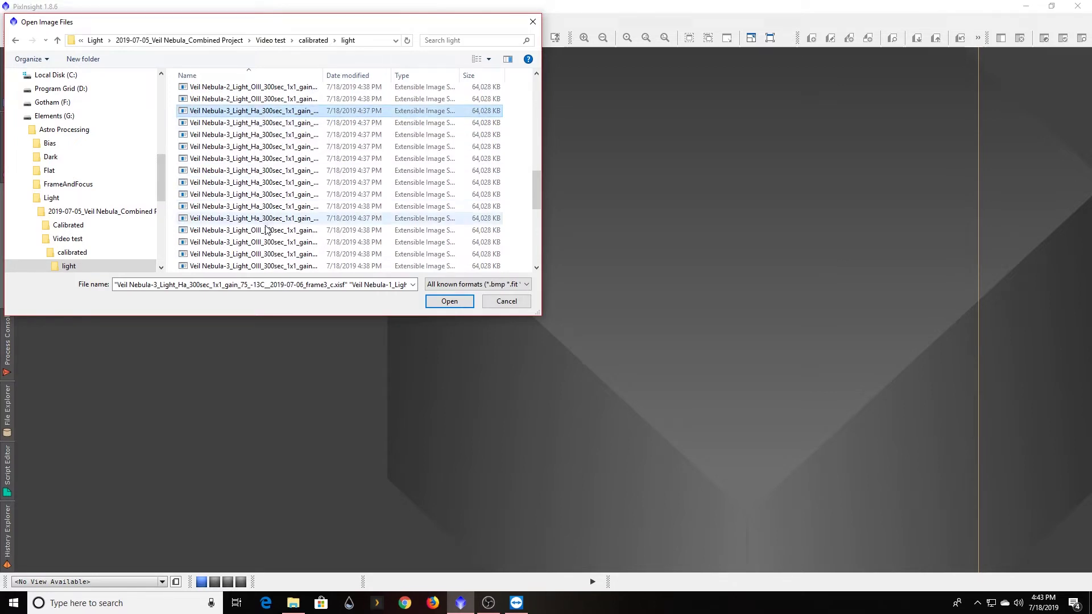
pyautogui.scroll(-5, 269, 226)
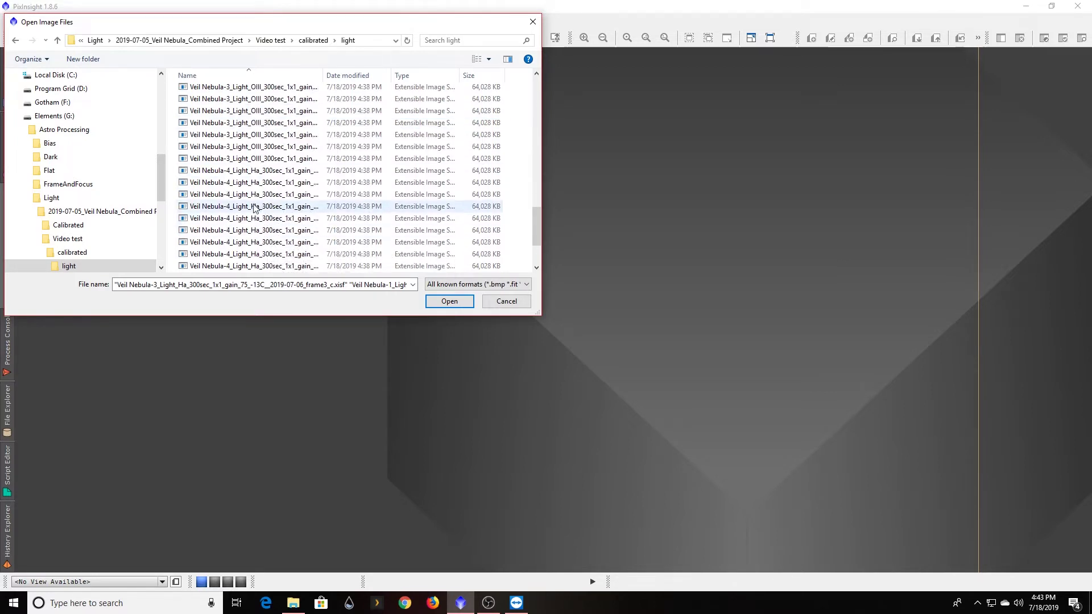
pyautogui.keyDown('ctrl'); pyautogui.click(259, 171); pyautogui.keyUp('ctrl')
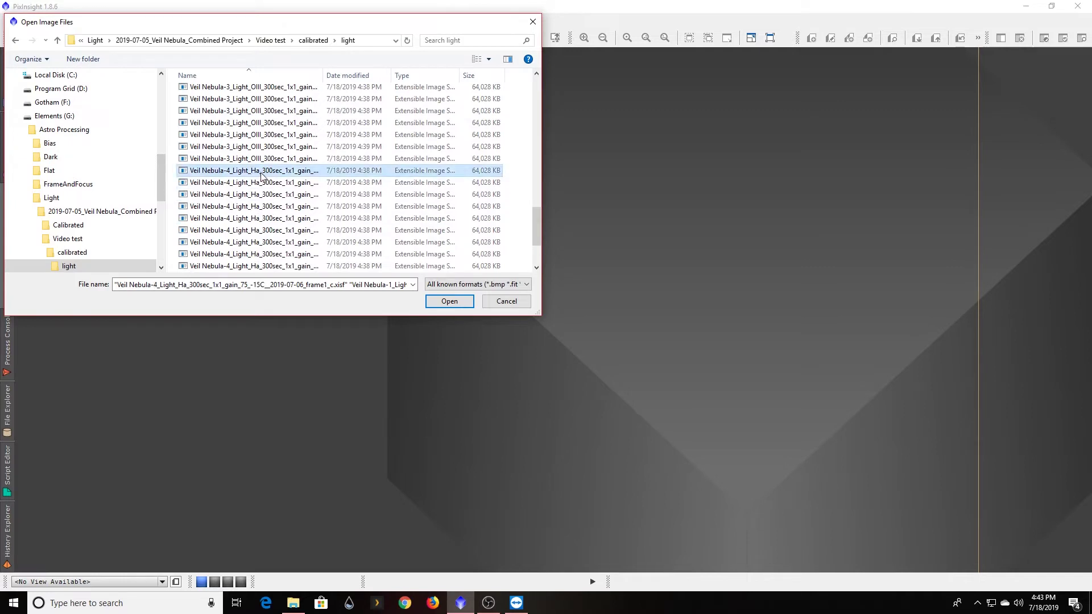
pyautogui.click(439, 304)
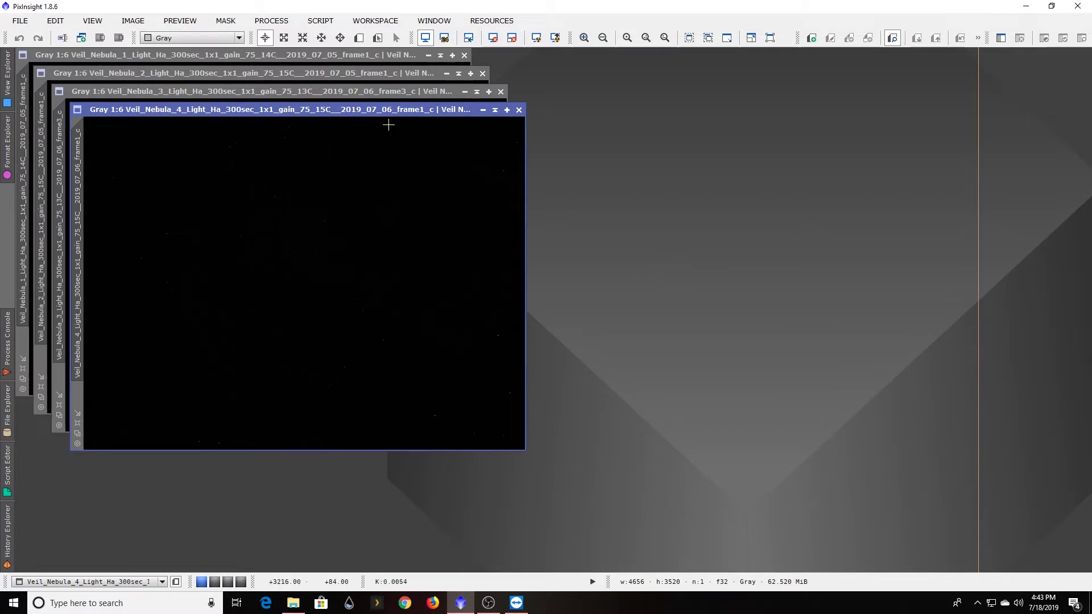
# Auto-stretch the panel 4 and panel 3 Ha images and move them clear of the cascade.
pyautogui.moveTo(303, 113); pyautogui.dragTo(754, 114)
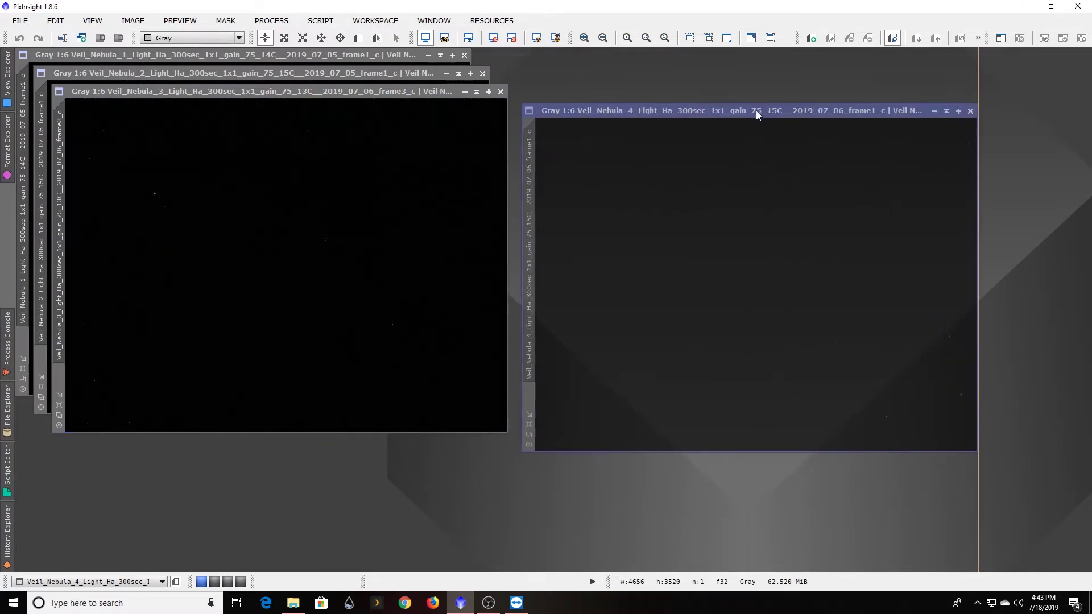
pyautogui.click(536, 38)
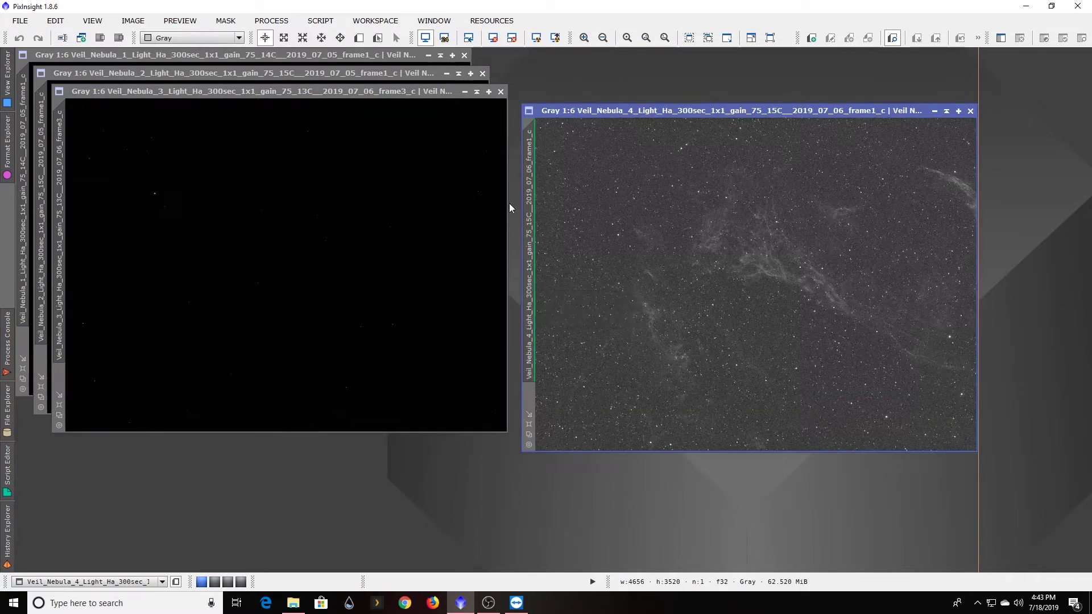
pyautogui.moveTo(739, 111); pyautogui.dragTo(757, 73)
pyautogui.click(427, 92)
pyautogui.hotkey('ctrl', 'a')
pyautogui.moveTo(357, 96); pyautogui.dragTo(845, 102)
# Auto-stretch the panel 2 and panel 1 Ha images, placing panel 2 over the stretched panels.
pyautogui.click(303, 73)
pyautogui.click(536, 38)
pyautogui.moveTo(341, 73); pyautogui.dragTo(830, 95)
pyautogui.click(398, 54)
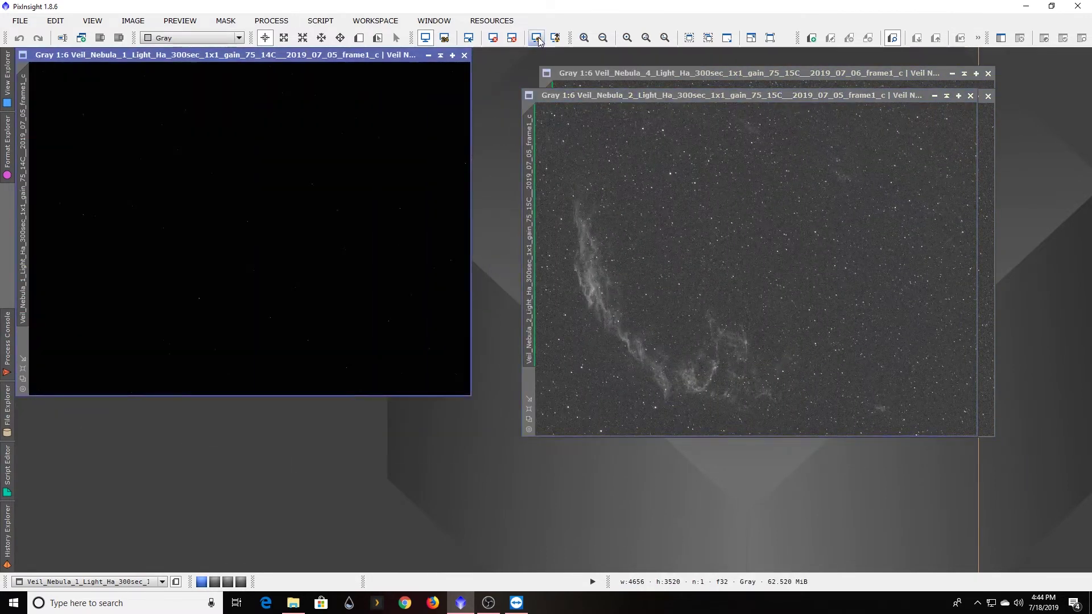
pyautogui.click(536, 38)
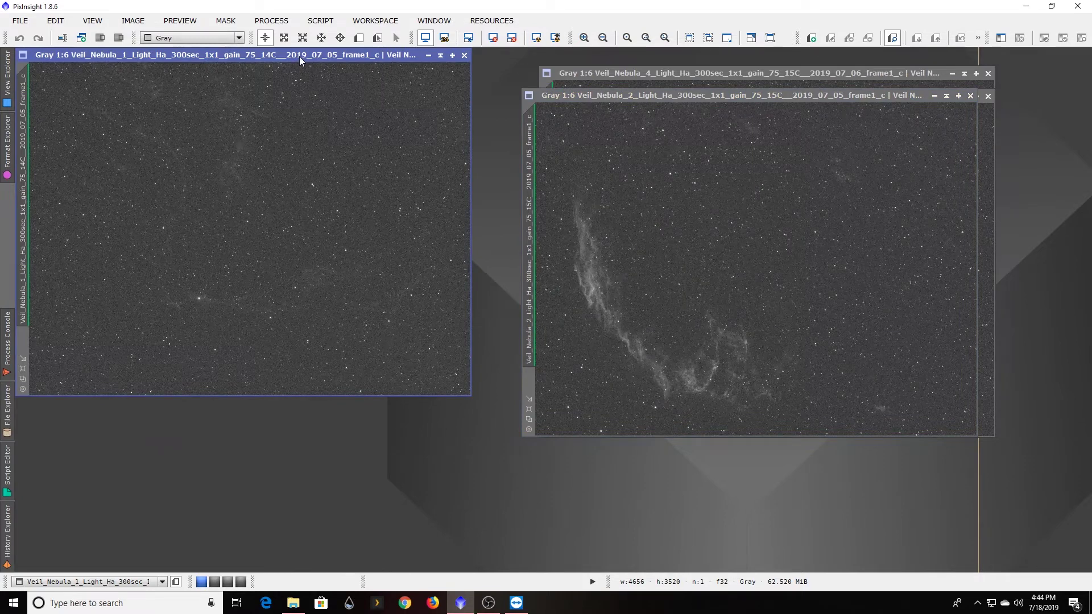
# Move the panel images aside one by one to compare the orientation of the nebulosity in each frame.
pyautogui.moveTo(299, 56); pyautogui.dragTo(420, 94)
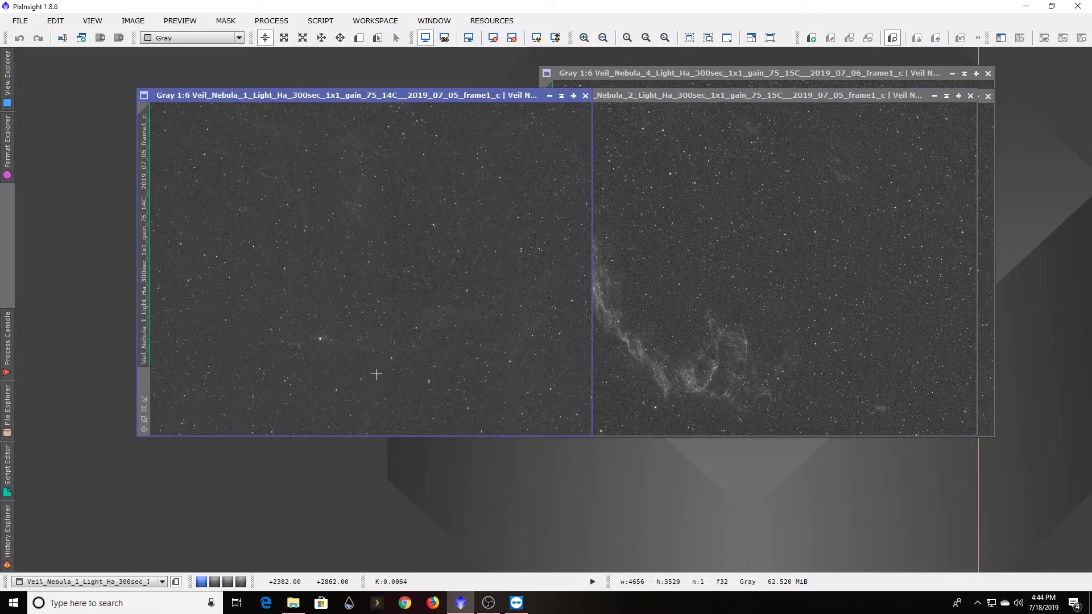
pyautogui.moveTo(498, 95); pyautogui.dragTo(879, 101)
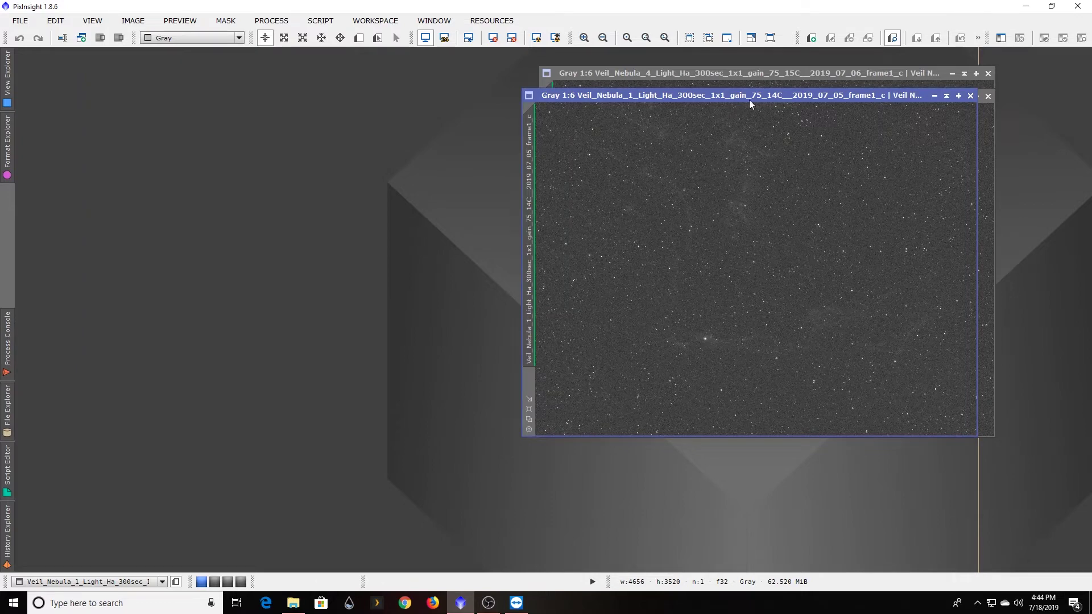
pyautogui.moveTo(750, 99); pyautogui.dragTo(283, 115)
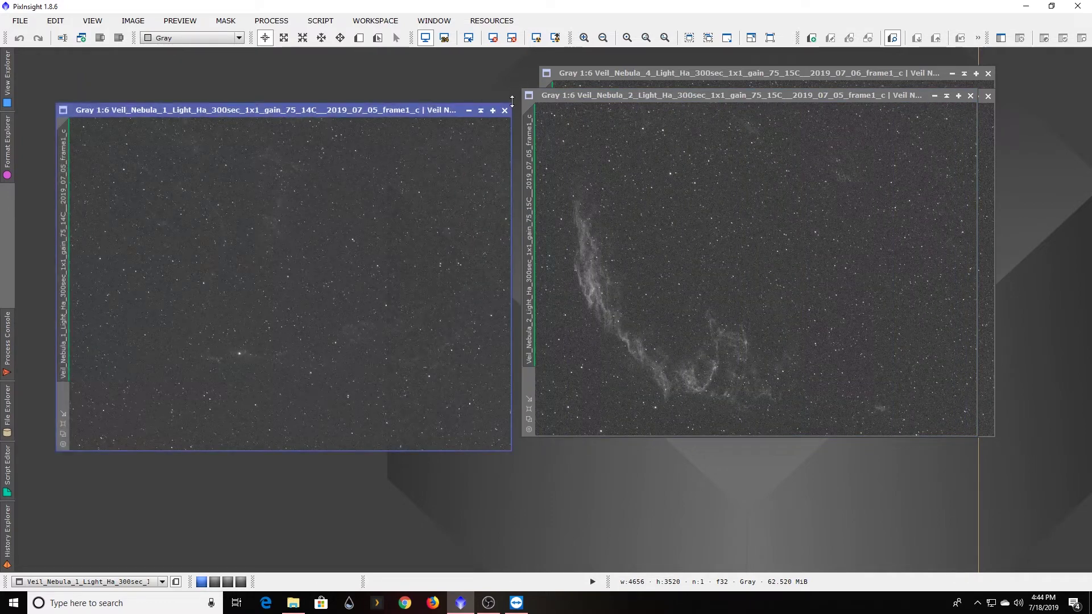
pyautogui.moveTo(681, 95); pyautogui.dragTo(212, 104)
pyautogui.moveTo(707, 96); pyautogui.dragTo(227, 104)
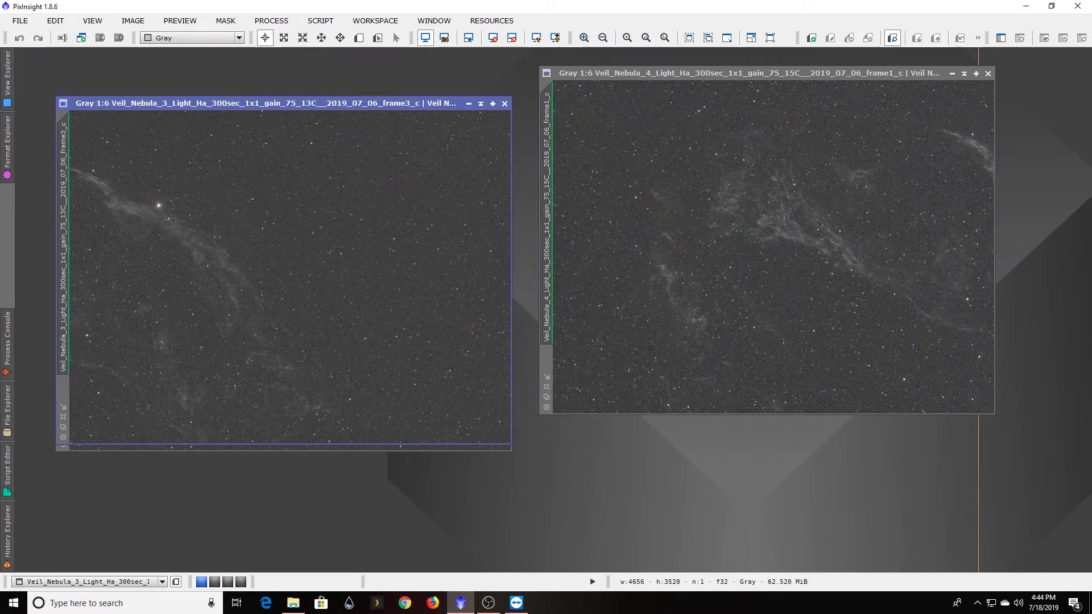
pyautogui.moveTo(774, 71); pyautogui.dragTo(291, 103)
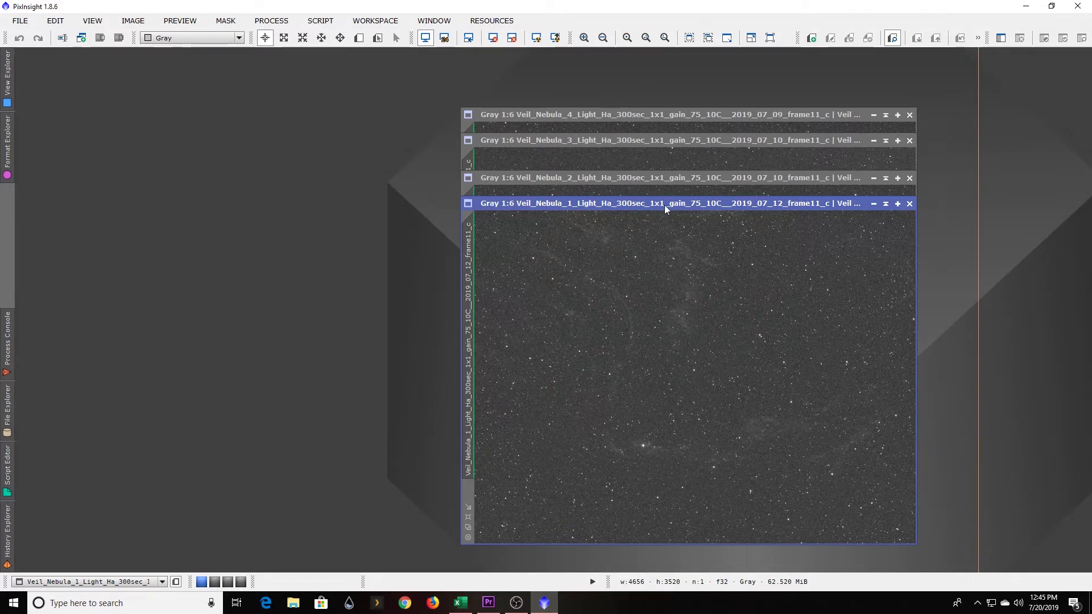
# Move the panel 1 frame11 image clear of the stacked images and shade it.
pyautogui.moveTo(664, 204); pyautogui.dragTo(313, 179)
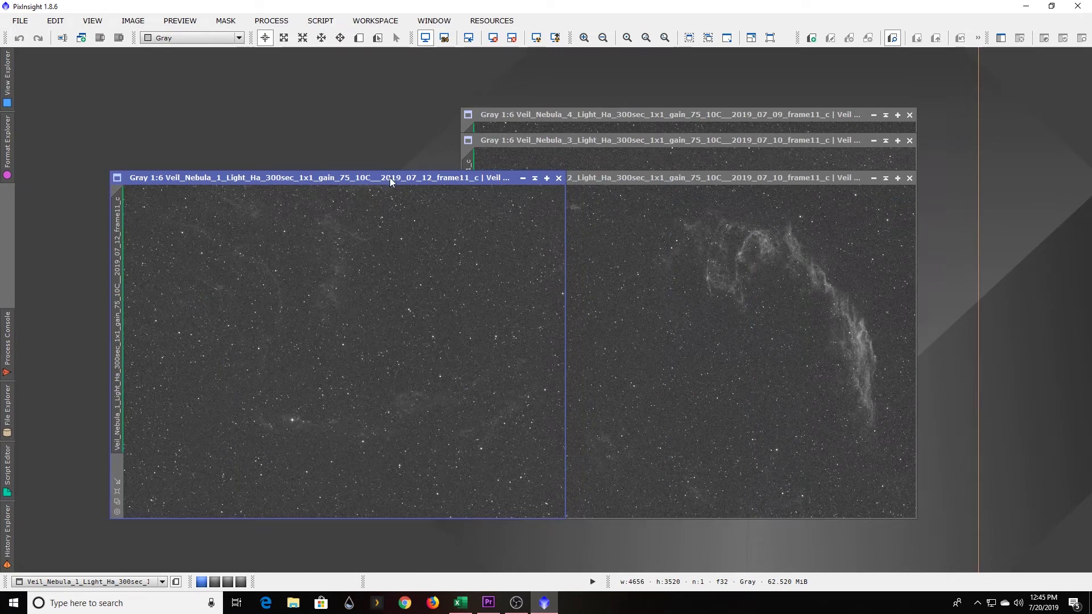
pyautogui.moveTo(391, 177); pyautogui.dragTo(390, 138)
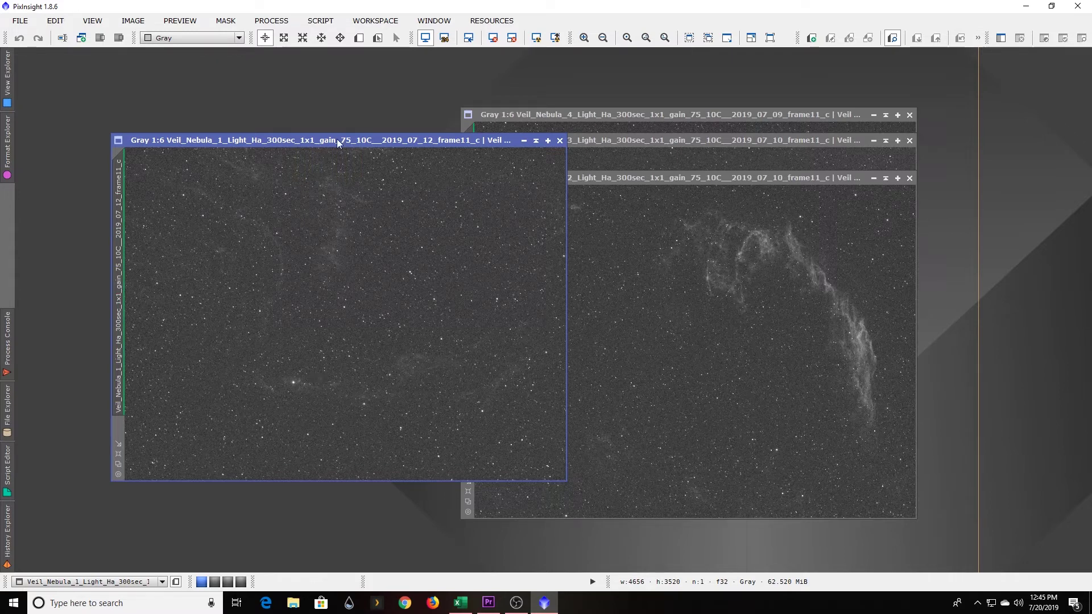
pyautogui.moveTo(346, 140)
pyautogui.mouseDown()
pyautogui.moveTo(442, 119)
pyautogui.moveTo(344, 128)
pyautogui.mouseUp()
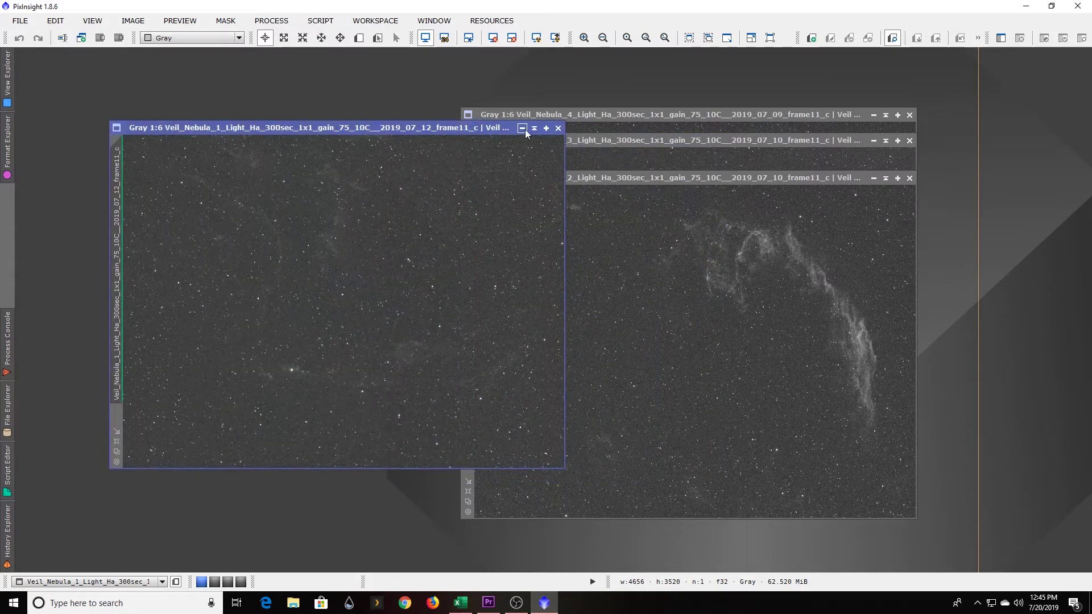
pyautogui.click(539, 130)
# Move the panel 2 image away from the stack and rotate it 180 degrees, accepting deletion of its WCS keywords.
pyautogui.moveTo(642, 179); pyautogui.dragTo(271, 129)
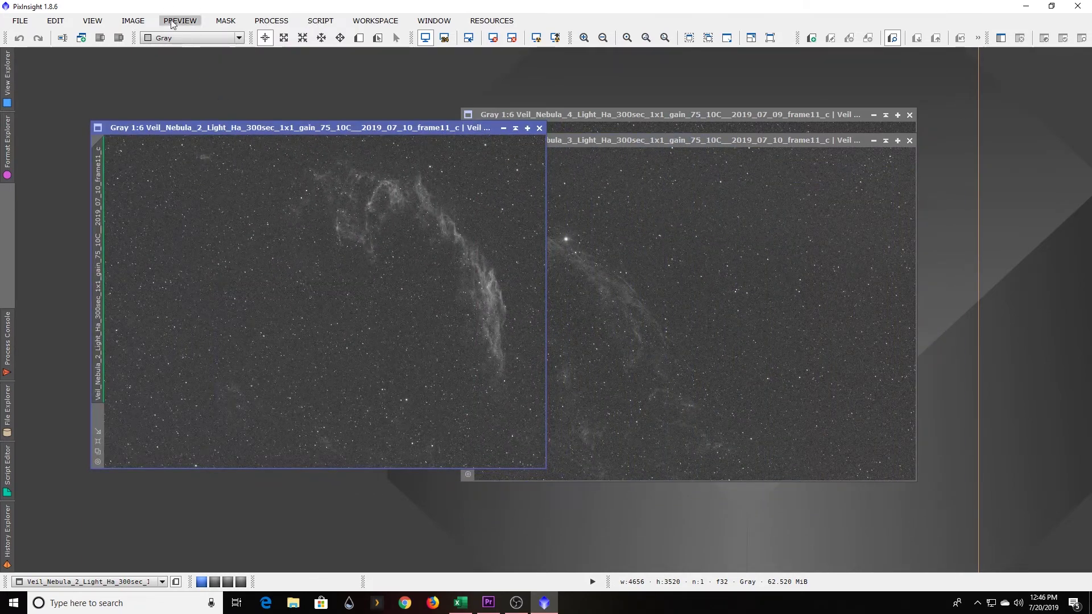
pyautogui.click(134, 22)
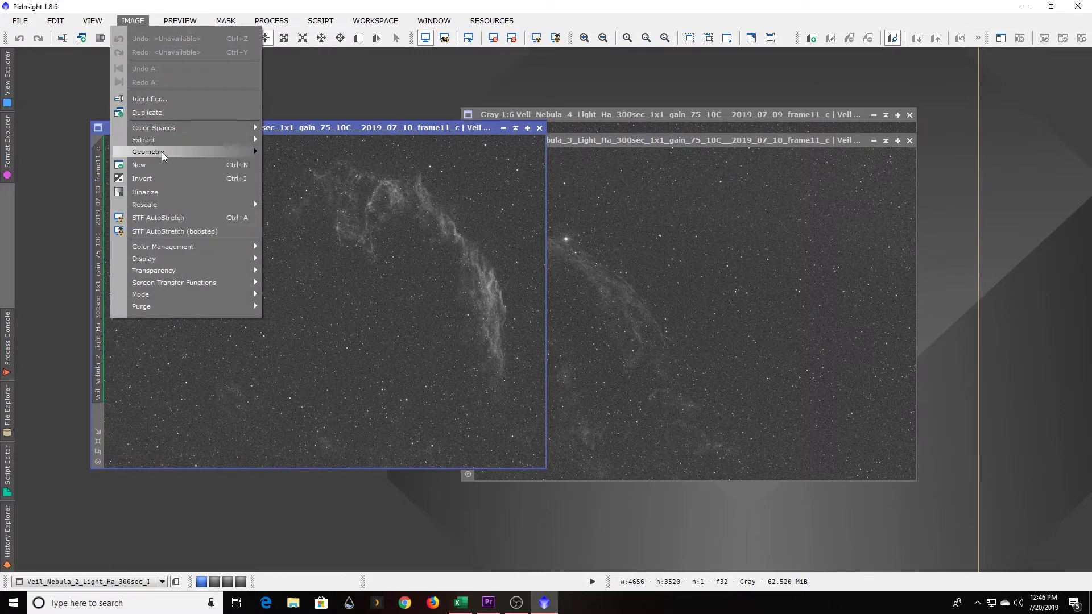
pyautogui.moveTo(250, 152)
pyautogui.click(312, 154)
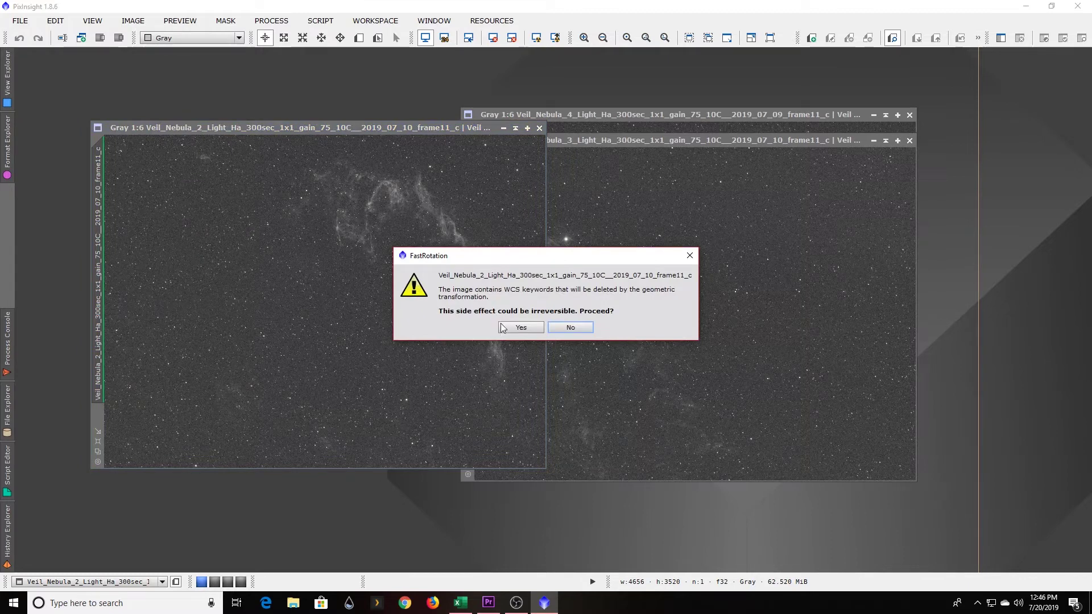
pyautogui.click(521, 328)
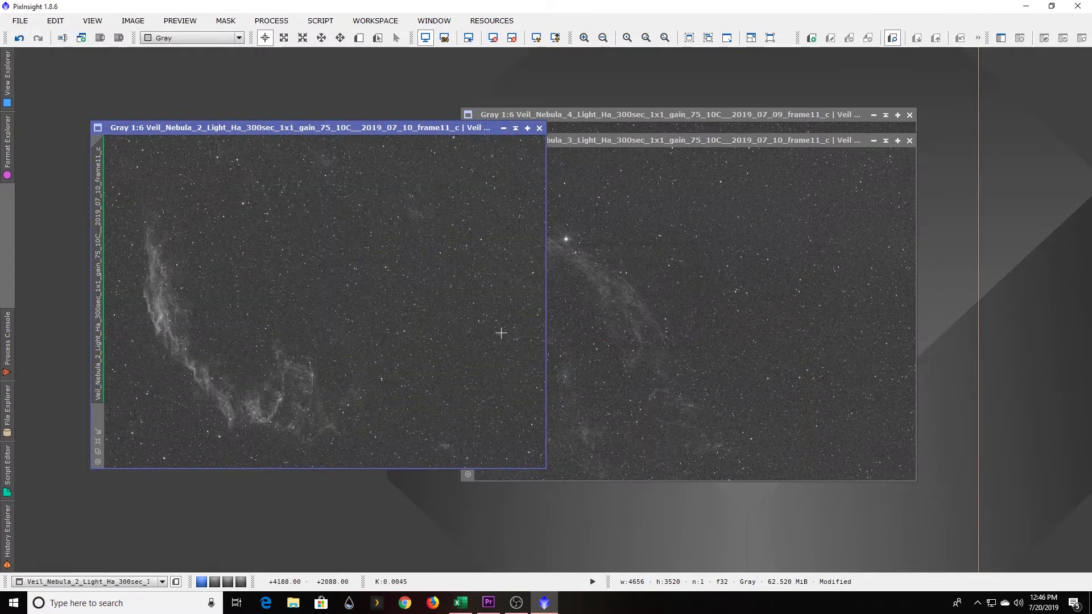
# Shade the panel 2, 3 and 4 images and stack their title bars in order beneath panel 1.
pyautogui.moveTo(380, 131); pyautogui.dragTo(347, 159)
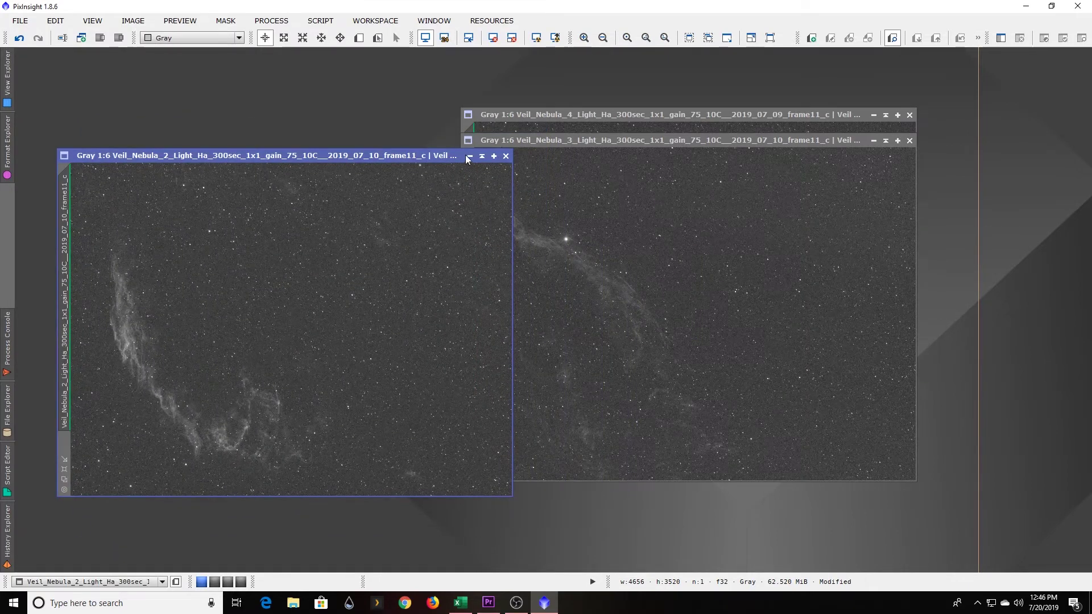
pyautogui.click(481, 156)
pyautogui.moveTo(335, 319); pyautogui.dragTo(389, 313)
pyautogui.moveTo(611, 140); pyautogui.dragTo(407, 114)
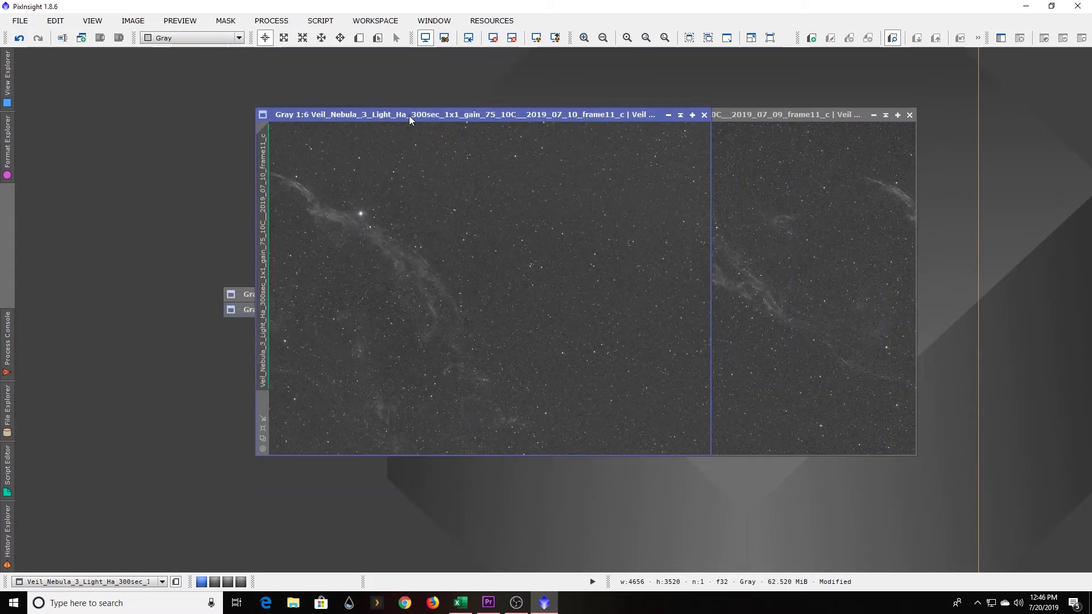
pyautogui.click(681, 115)
pyautogui.moveTo(482, 285)
pyautogui.mouseDown()
pyautogui.moveTo(356, 284)
pyautogui.moveTo(334, 328)
pyautogui.mouseUp()
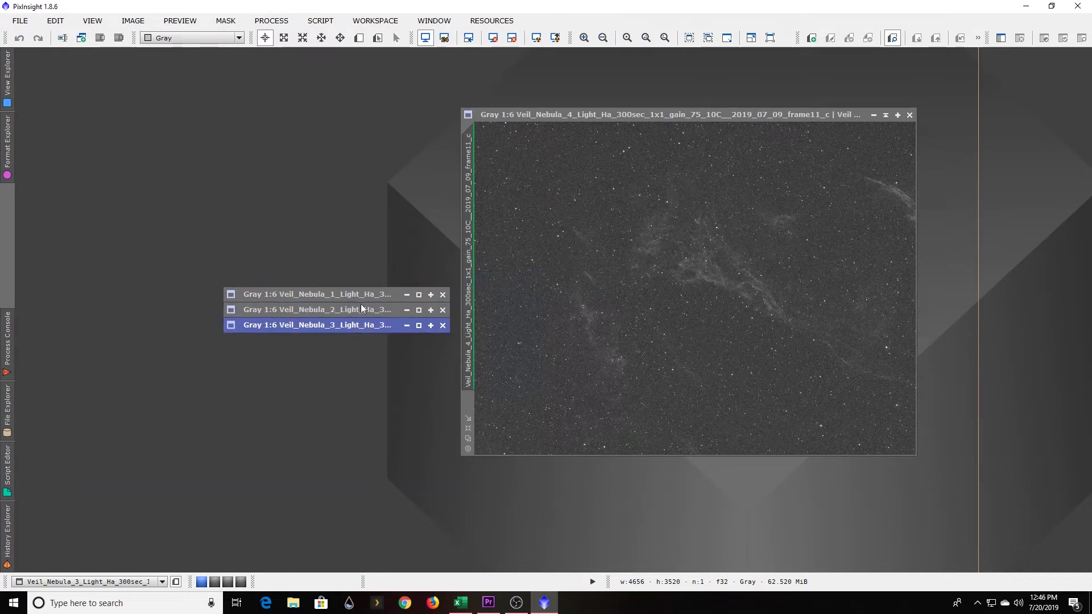
pyautogui.click(589, 114)
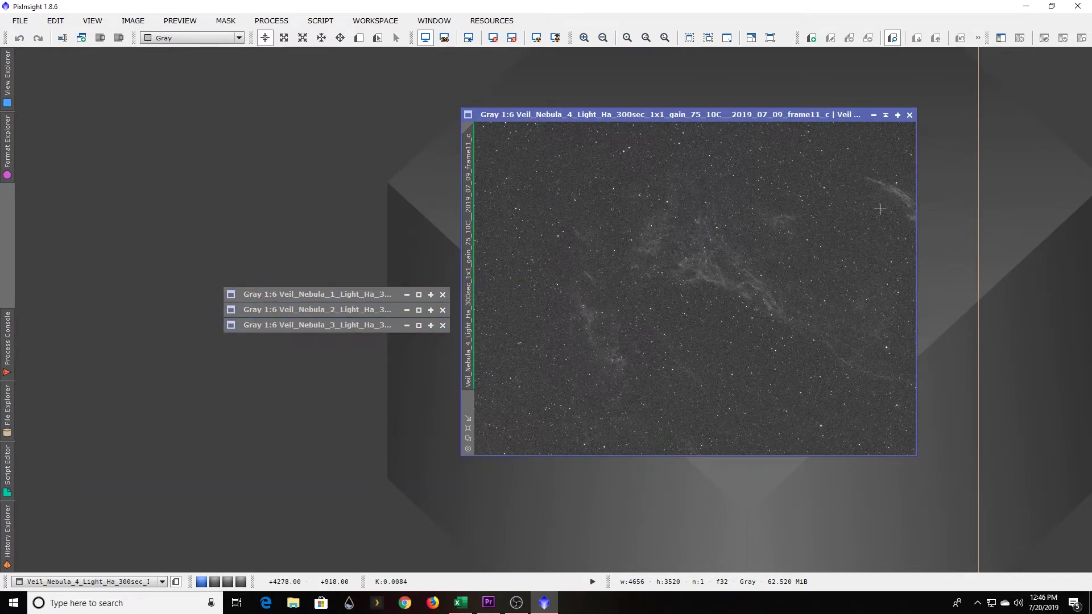
pyautogui.click(885, 116)
pyautogui.moveTo(423, 134); pyautogui.dragTo(370, 343)
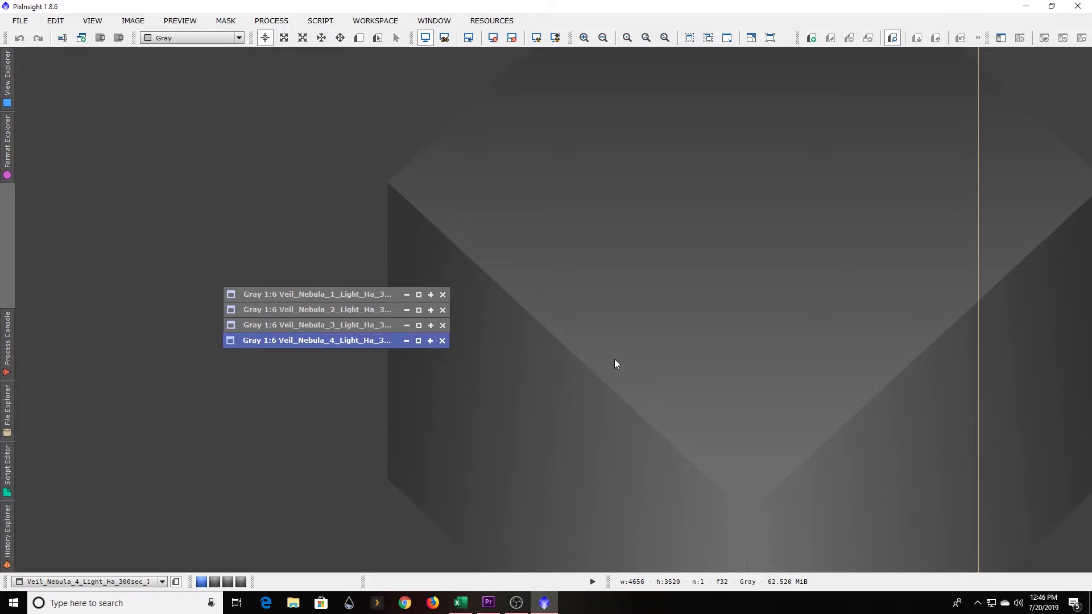
# Unshade the panel 1 image to show its full frame.
pyautogui.doubleClick(359, 295)
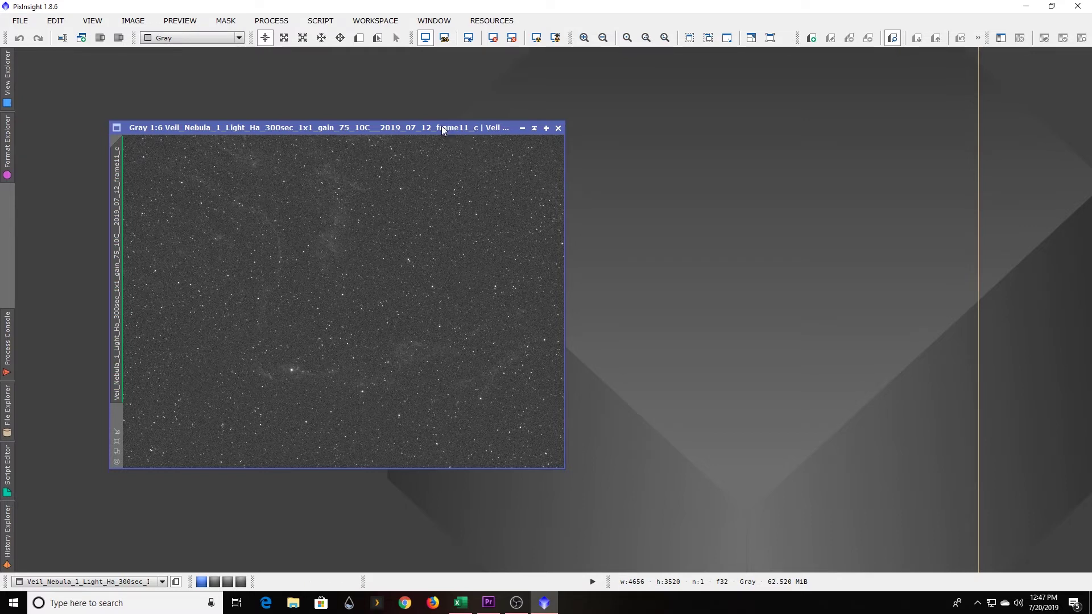
# Show the panel 1 image unshaded near the upper workspace edge and open the ImageSolver script for it, with its dialog clear of the image.
pyautogui.click(535, 128)
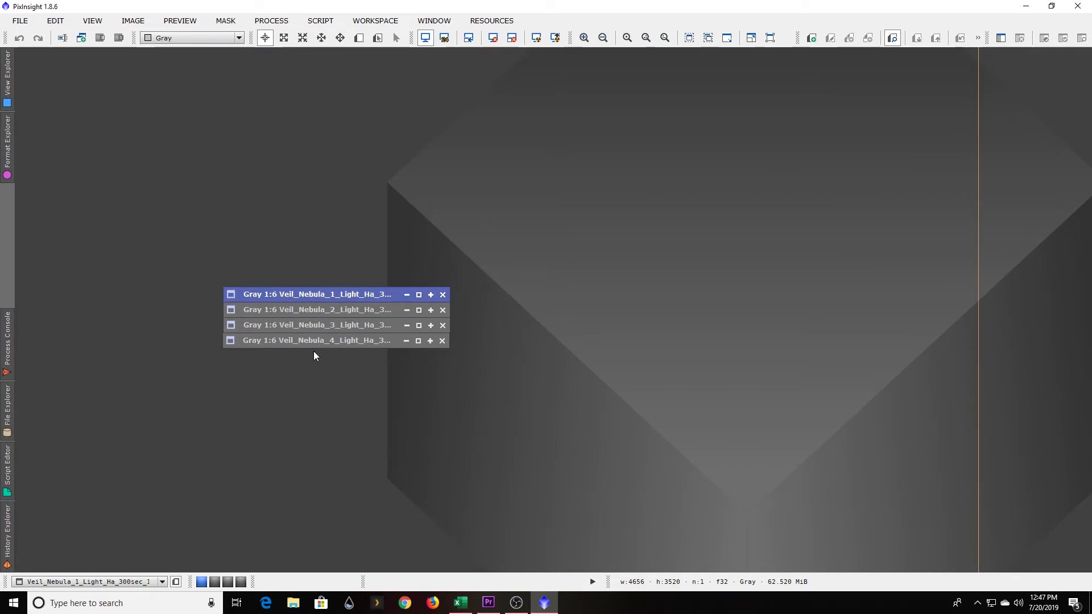
pyautogui.doubleClick(325, 294)
pyautogui.moveTo(399, 128)
pyautogui.mouseDown()
pyautogui.moveTo(373, 75)
pyautogui.moveTo(418, 61)
pyautogui.mouseUp()
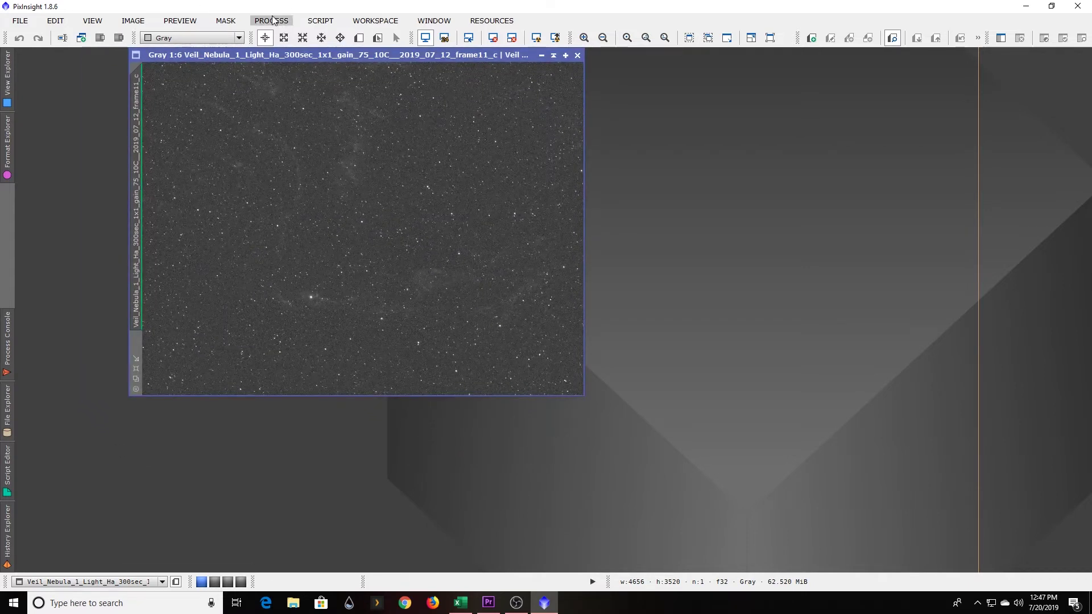
pyautogui.click(273, 20)
pyautogui.moveTo(320, 21)
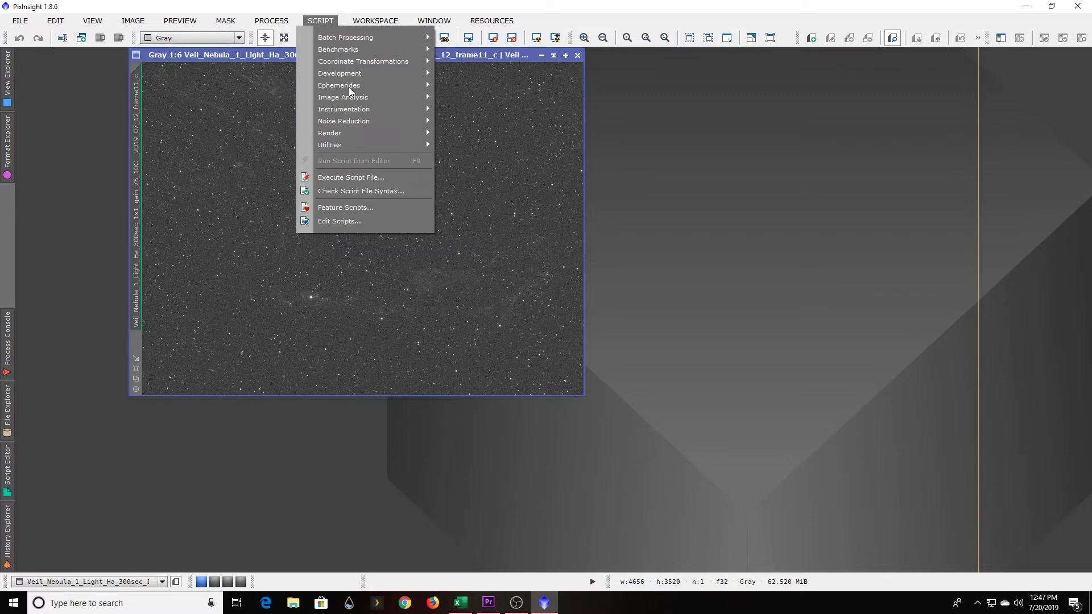
pyautogui.moveTo(354, 101)
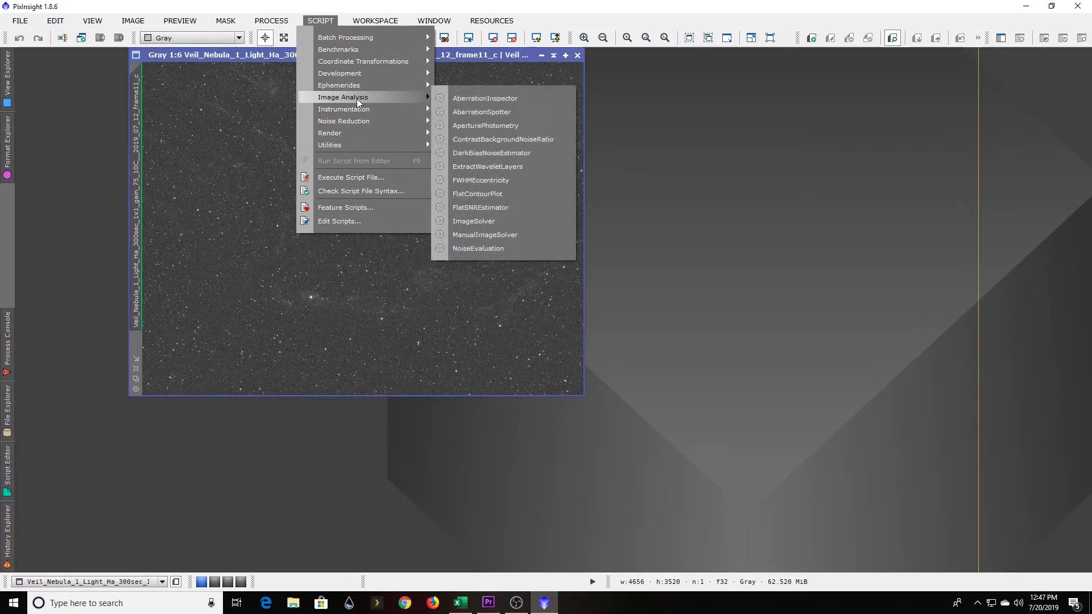
pyautogui.click(506, 224)
pyautogui.moveTo(581, 137); pyautogui.dragTo(786, 91)
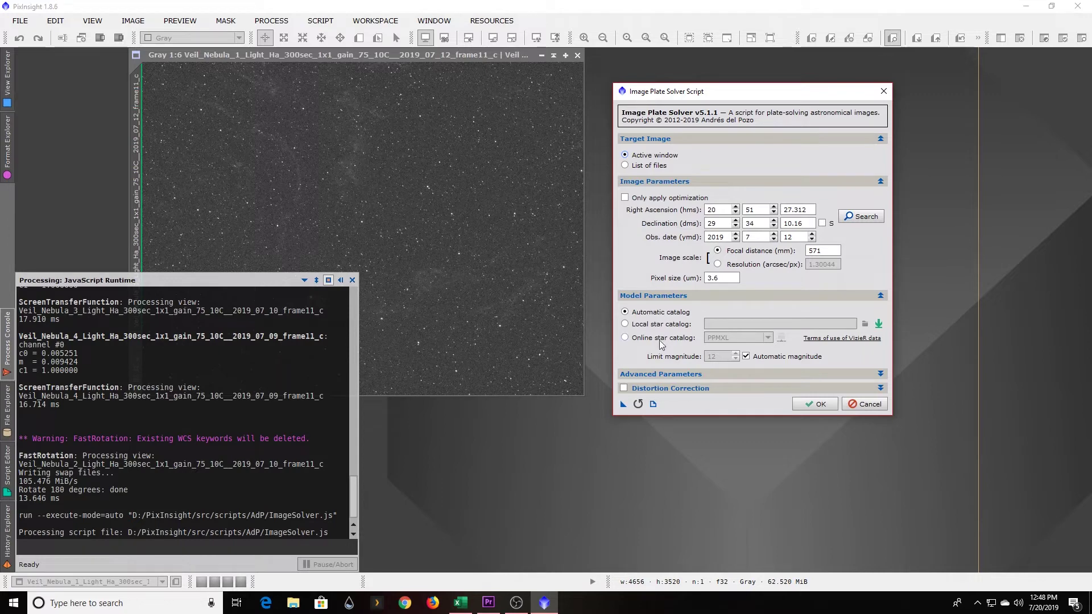
# Check the Distortion Correction options, leave them disabled, and plate-solve the panel 1 image as the active window.
pyautogui.click(650, 387)
pyautogui.click(650, 387)
pyautogui.click(649, 387)
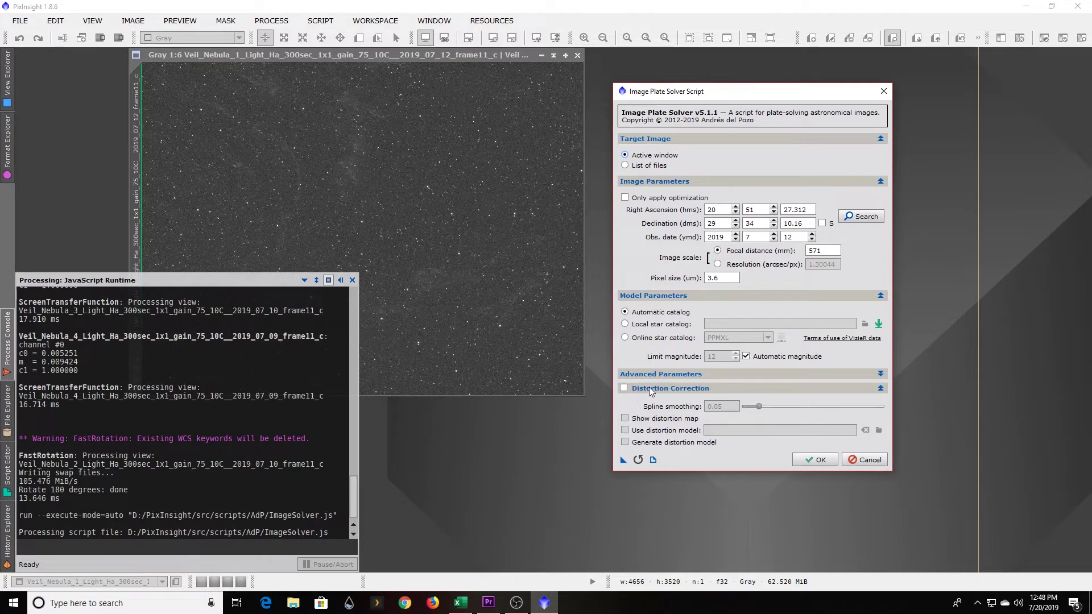
pyautogui.click(635, 388)
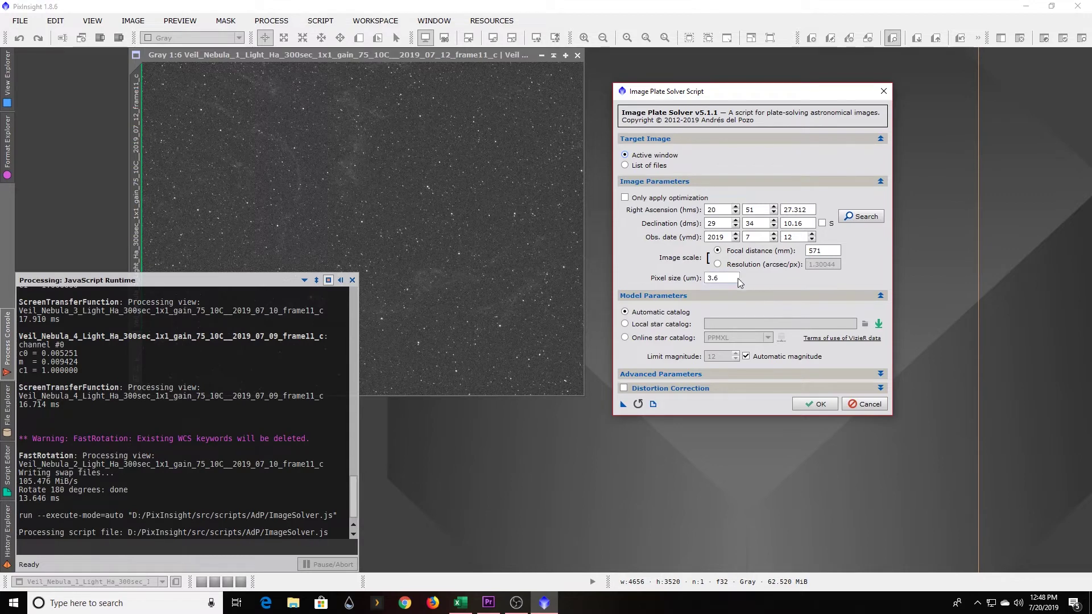
pyautogui.click(813, 405)
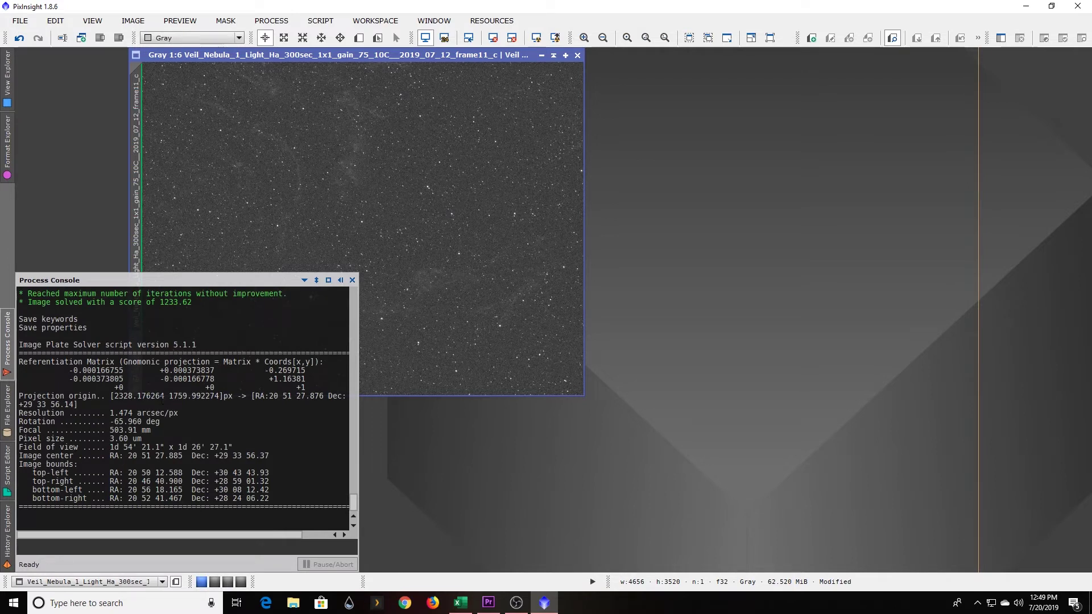
# Dismiss the process console, shade the solved panel 1 image and park its title bar away from the unsolved panels.
pyautogui.click(435, 442)
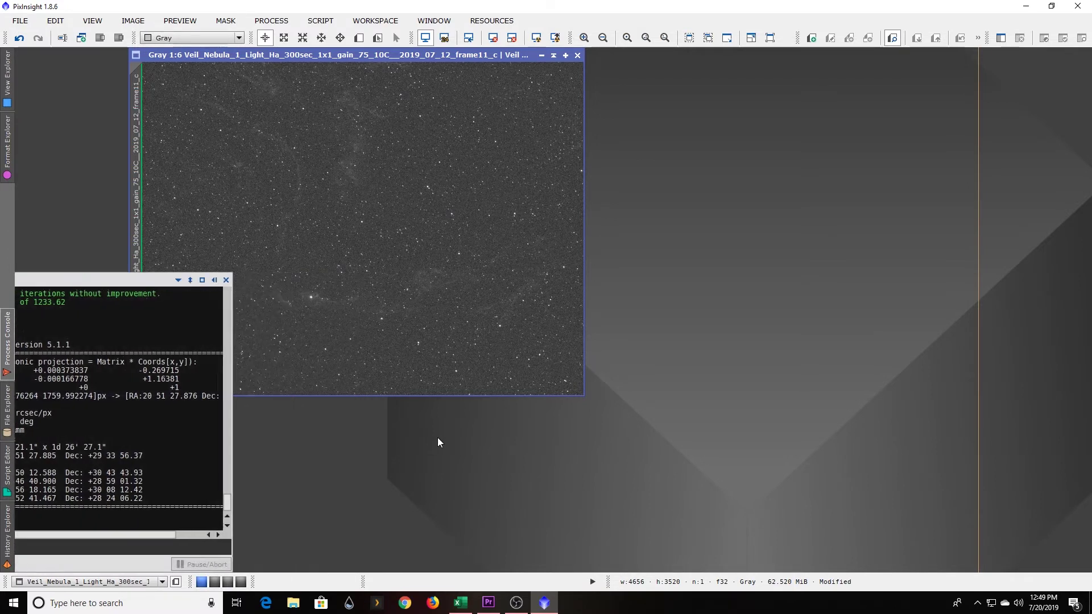
pyautogui.moveTo(439, 60); pyautogui.dragTo(790, 152)
pyautogui.click(905, 148)
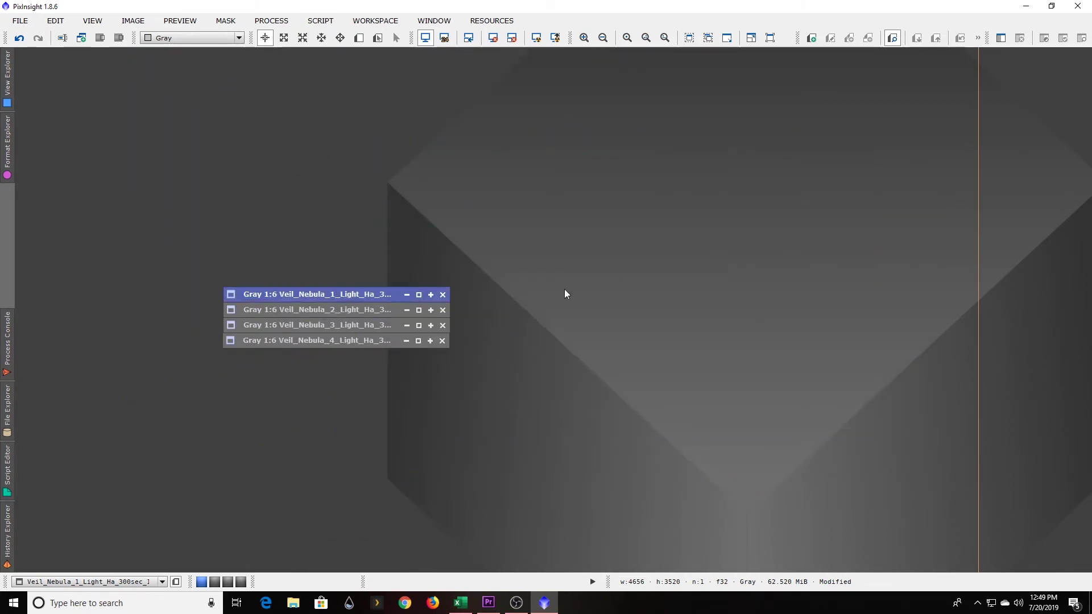
pyautogui.moveTo(383, 293); pyautogui.dragTo(812, 53)
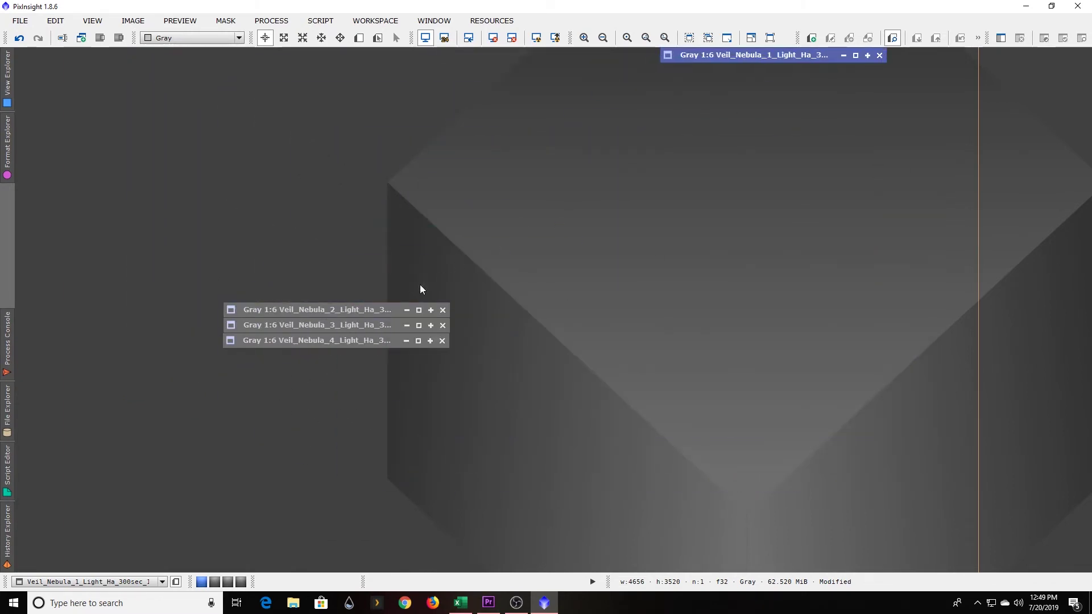
# Unshade the panel 2 image, plate-solve it with ImageSolver, and park it shaded beneath panel 1.
pyautogui.doubleClick(353, 310)
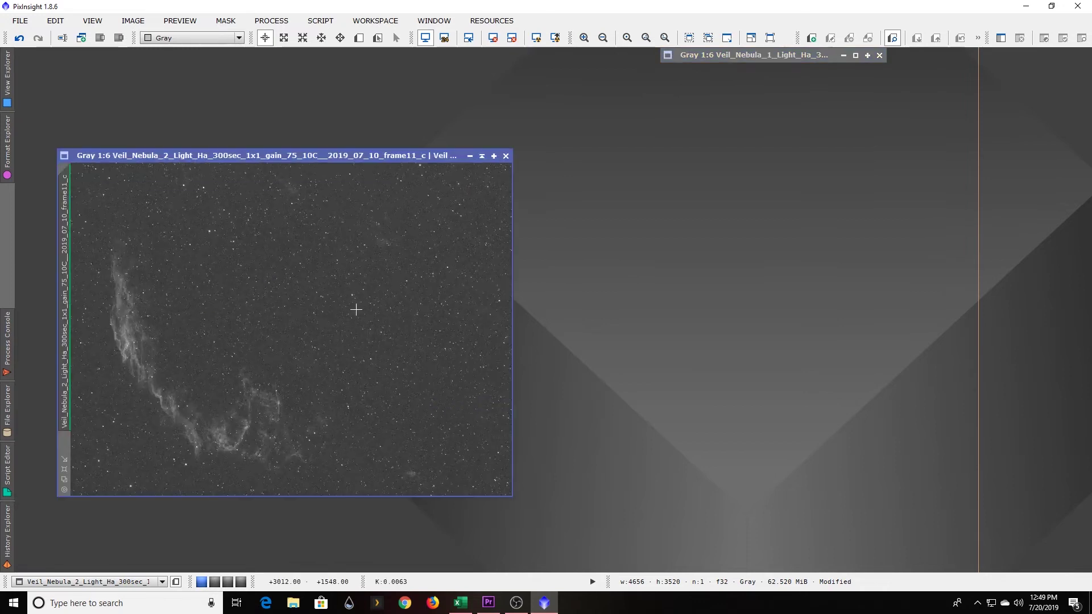
pyautogui.click(312, 23)
pyautogui.moveTo(346, 111)
pyautogui.click(484, 160)
pyautogui.click(750, 427)
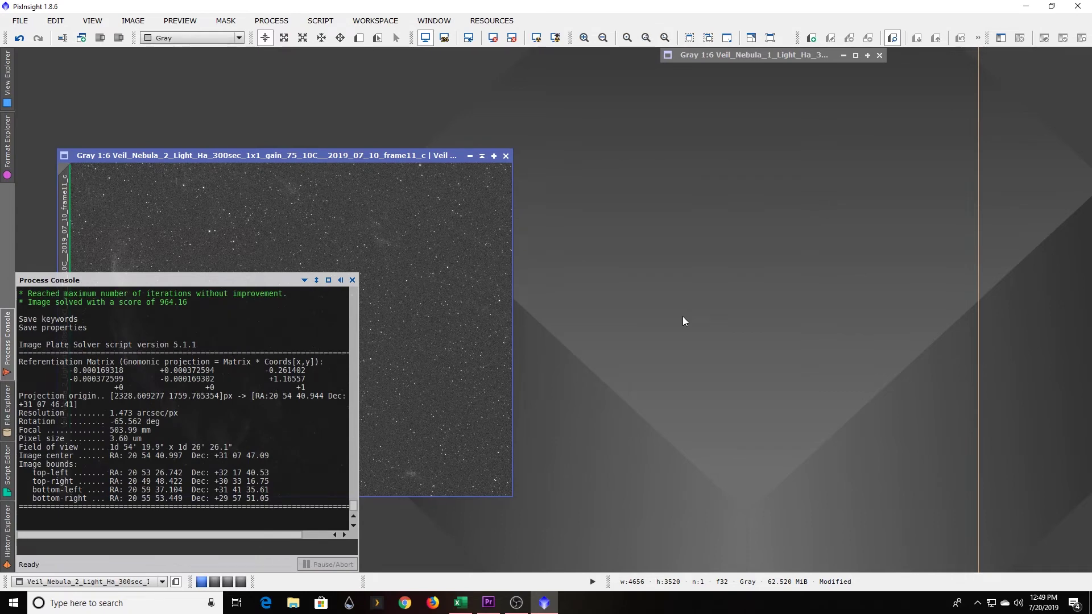
pyautogui.click(470, 156)
# Unshade the panel 3 image, plate-solve it with ImageSolver, and park it shaded beneath panel 2.
pyautogui.doubleClick(341, 324)
pyautogui.click(320, 21)
pyautogui.moveTo(361, 102)
pyautogui.click(484, 139)
pyautogui.click(607, 448)
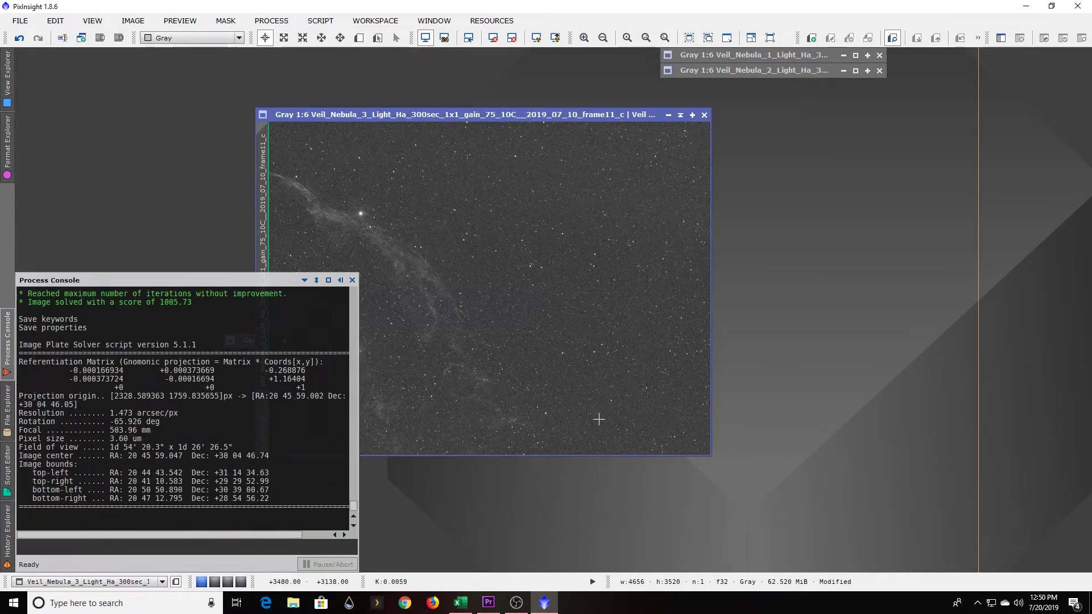
pyautogui.click(668, 114)
# Unshade the panel 4 image, plate-solve it with ImageSolver, and park it shaded beneath panel 3.
pyautogui.doubleClick(363, 340)
pyautogui.click(320, 20)
pyautogui.moveTo(360, 102)
pyautogui.click(484, 139)
pyautogui.click(608, 449)
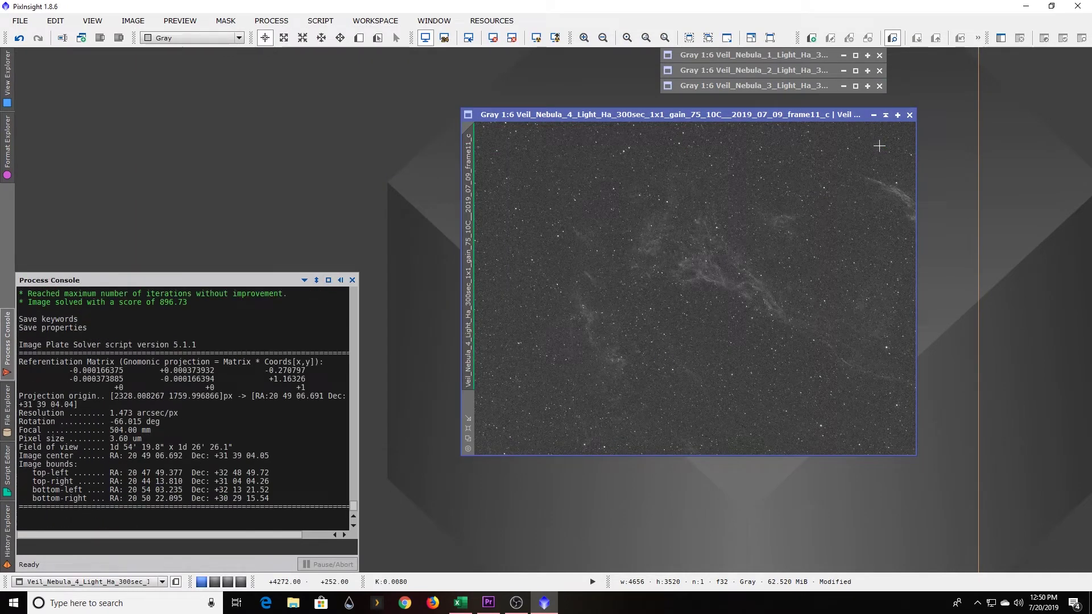
pyautogui.click(885, 114)
pyautogui.moveTo(364, 340); pyautogui.dragTo(804, 103)
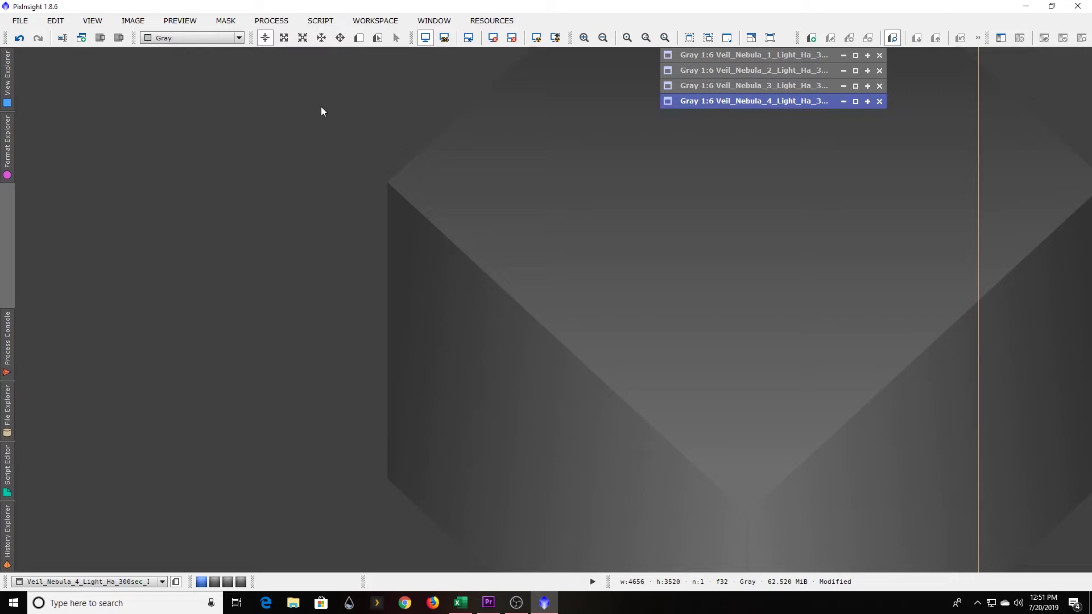
# Open the MosaicByCoordinates script and add all four solved Veil Nebula panel windows as its tiles.
pyautogui.click(320, 22)
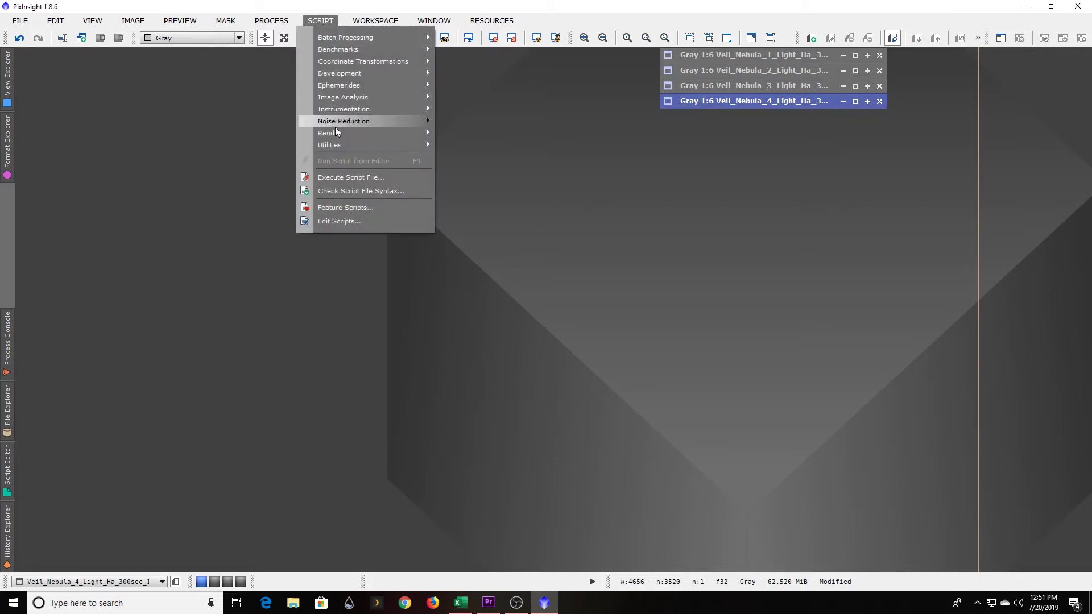
pyautogui.moveTo(345, 150)
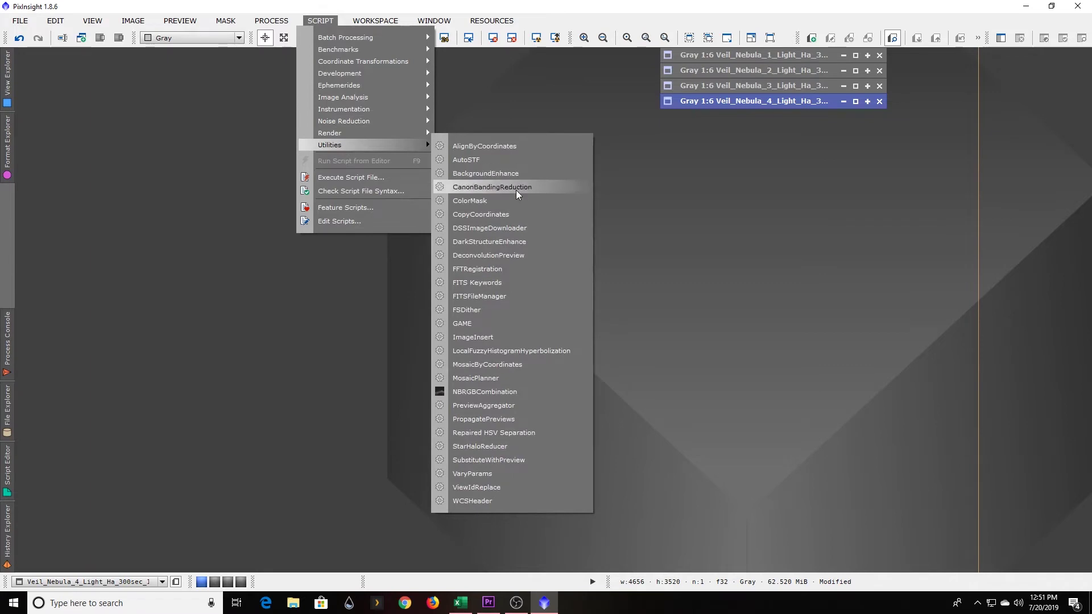
pyautogui.click(515, 367)
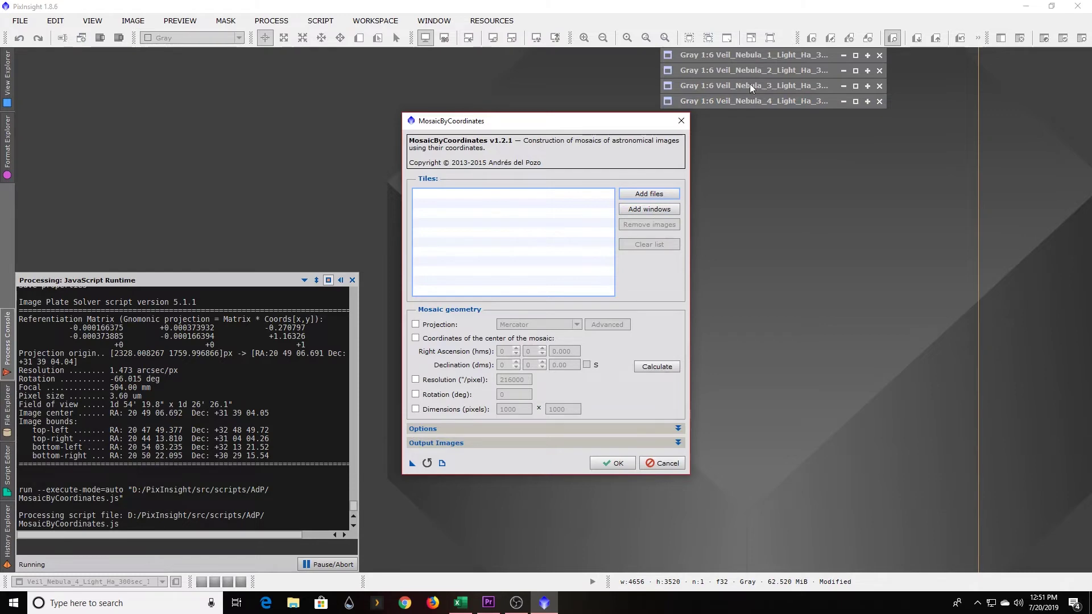
pyautogui.click(642, 210)
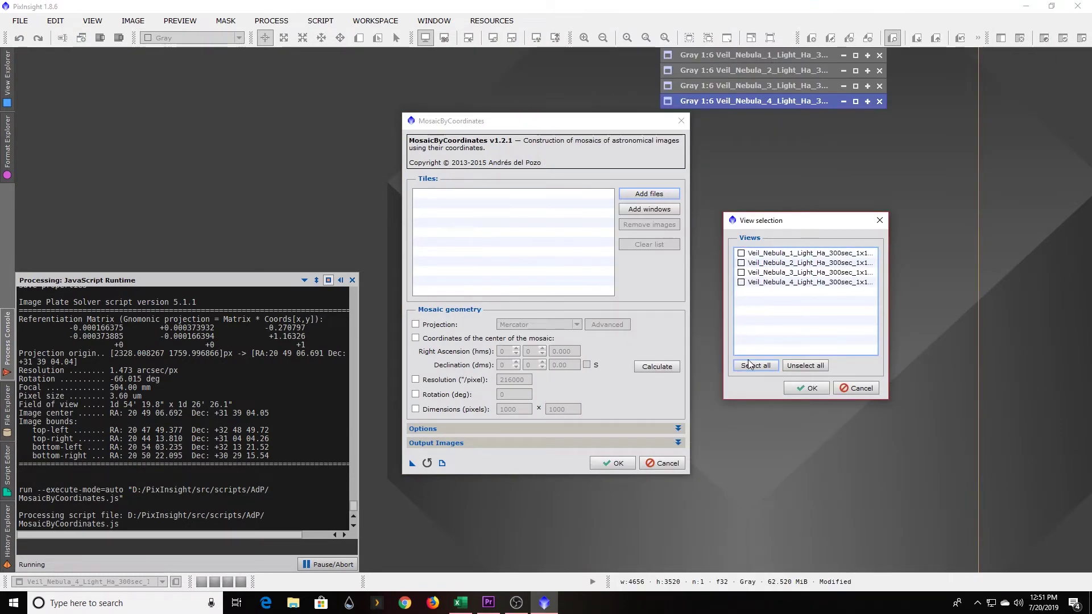
pyautogui.click(752, 365)
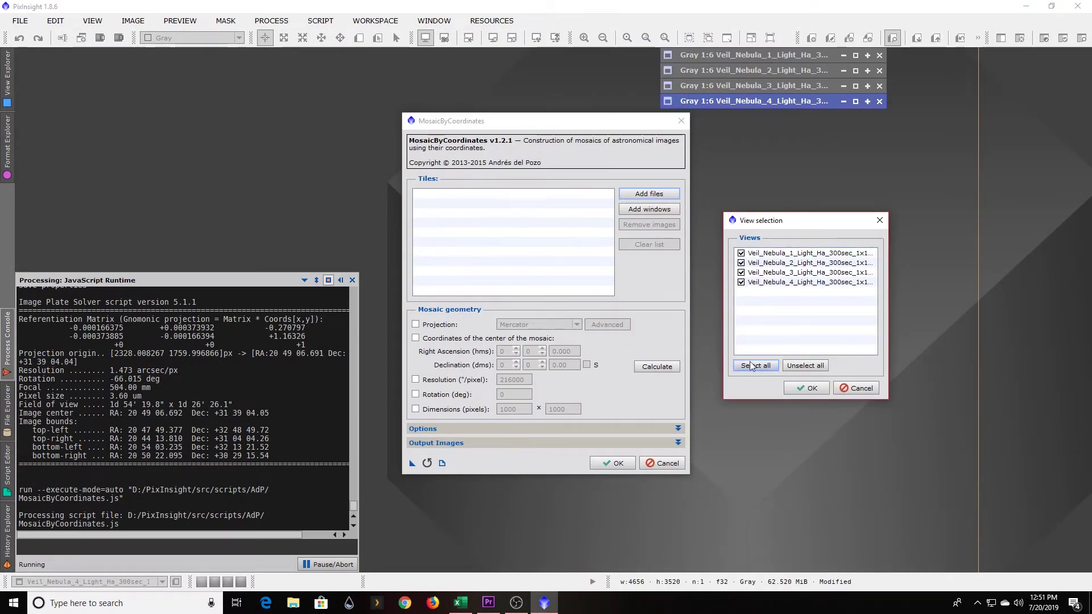
pyautogui.click(807, 389)
pyautogui.click(503, 121)
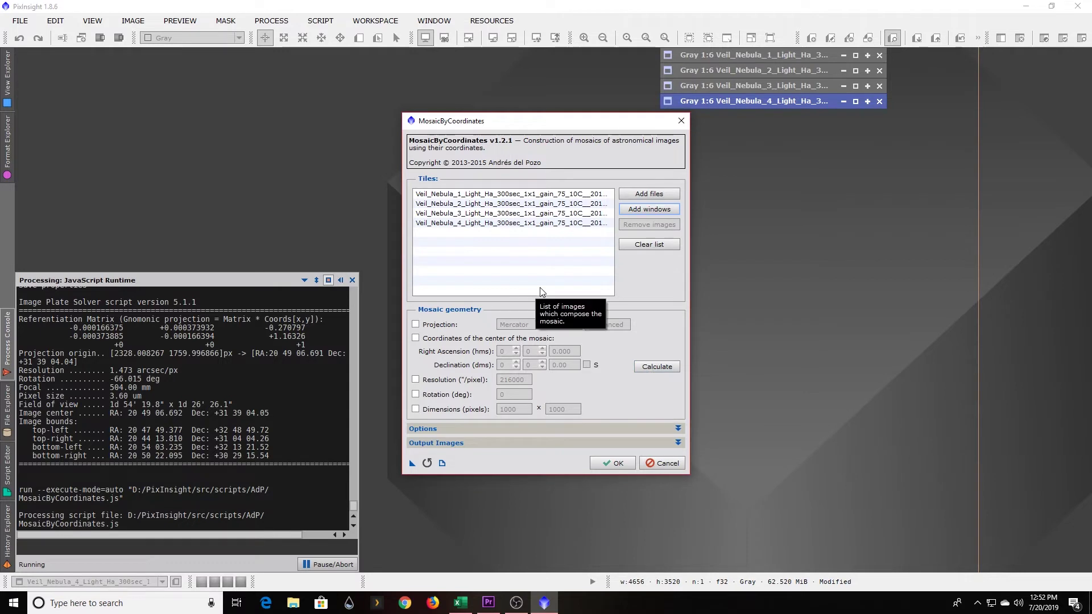
# Set the mosaic output directory to Calibrated/Master/Video Test and run MosaicByCoordinates to generate the registered panels.
pyautogui.click(508, 444)
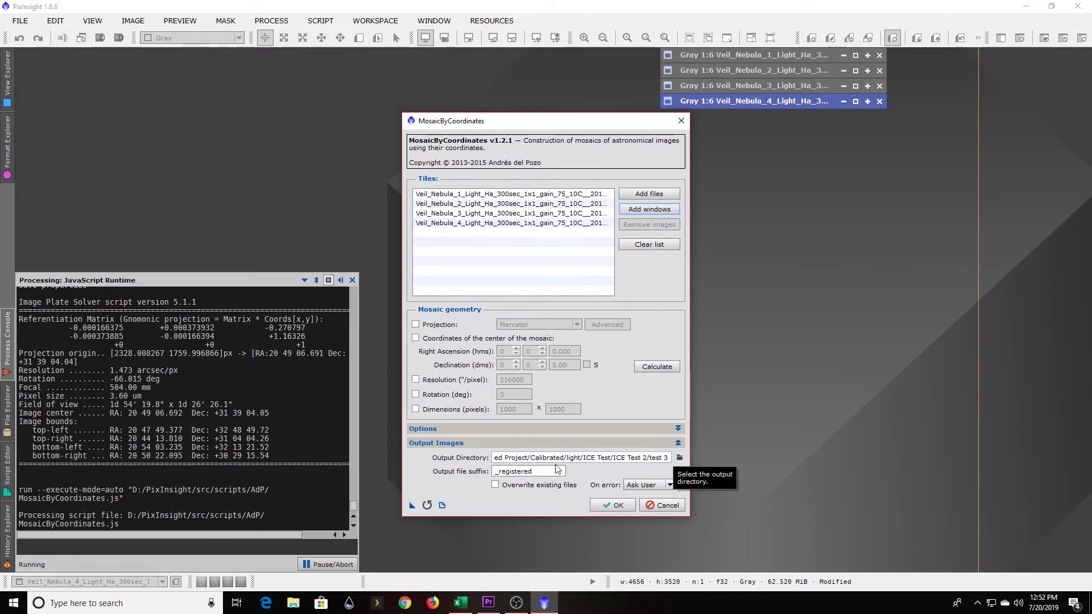
pyautogui.click(679, 458)
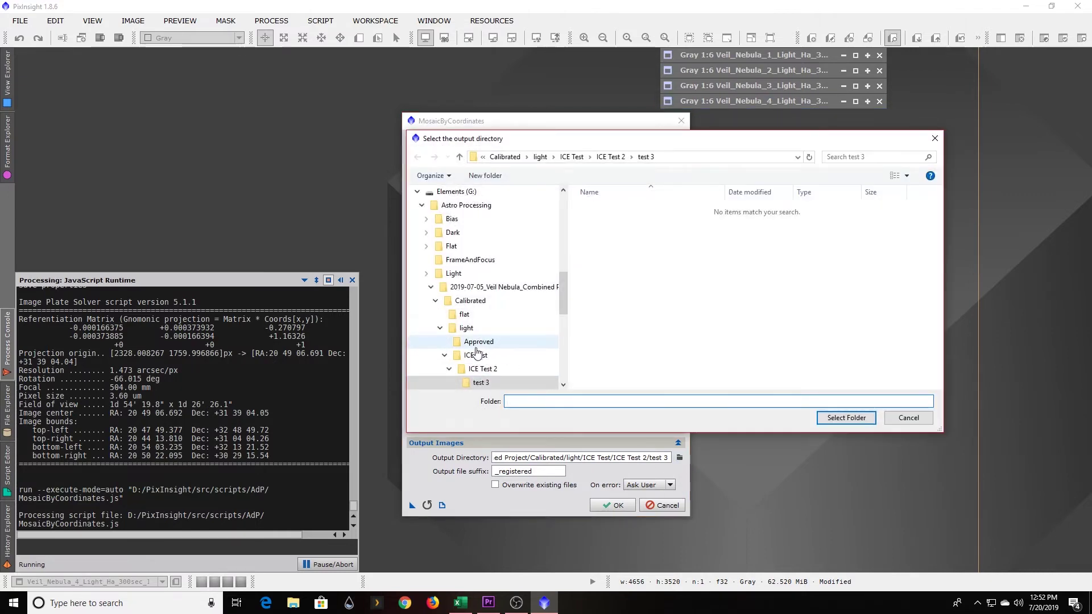
pyautogui.click(470, 302)
pyautogui.click(607, 246)
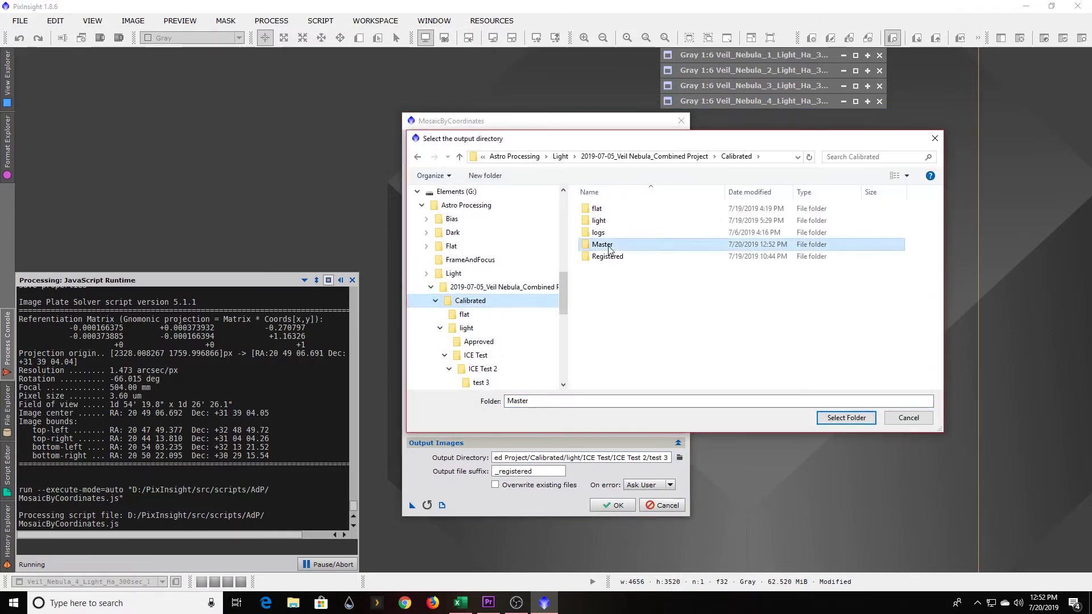
pyautogui.doubleClick(608, 250)
pyautogui.doubleClick(724, 215)
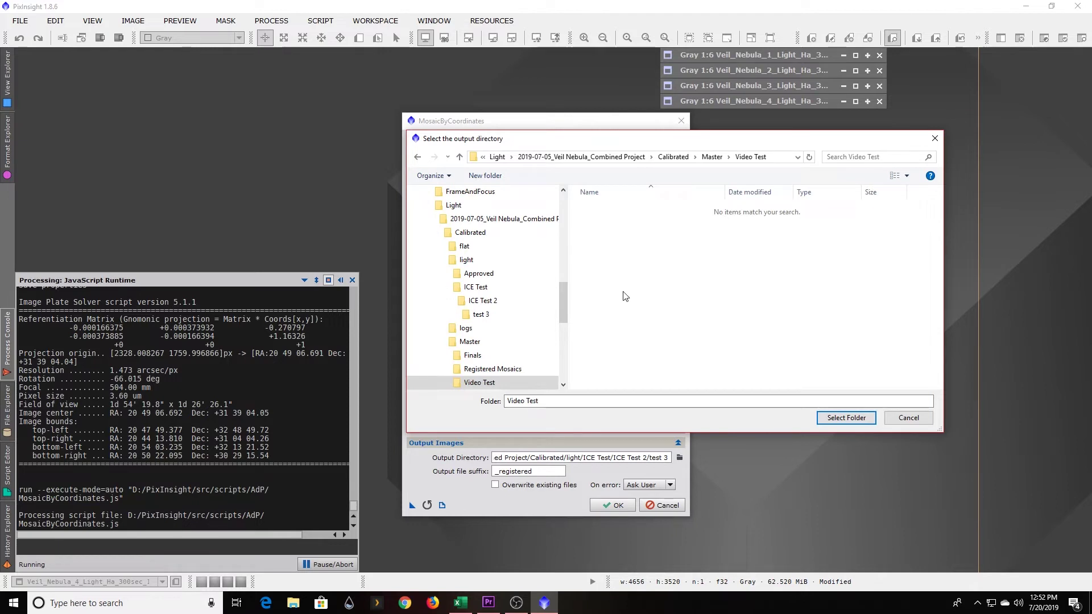
pyautogui.click(845, 418)
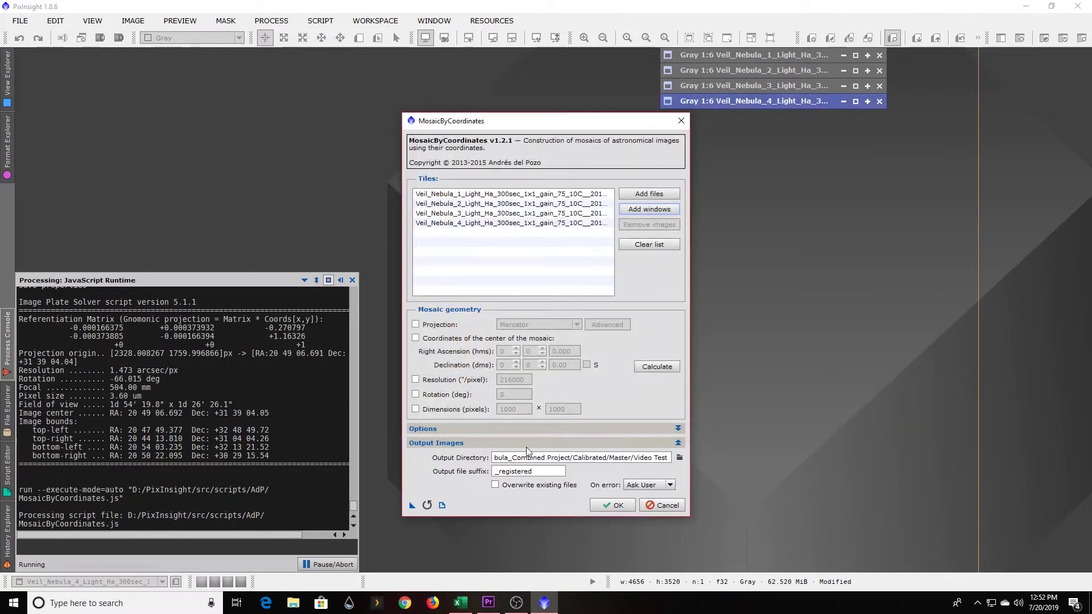
pyautogui.click(616, 506)
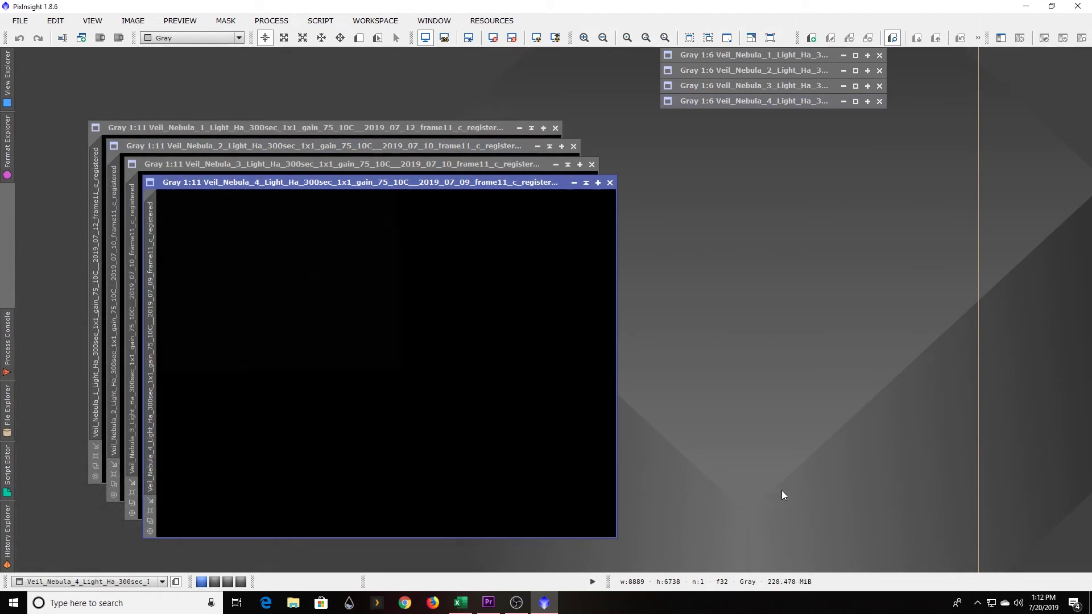
# Shift the registered panel 4 image slightly off the cascade and run the AutoSTF script to stretch the display of the images.
pyautogui.moveTo(453, 182); pyautogui.dragTo(810, 179)
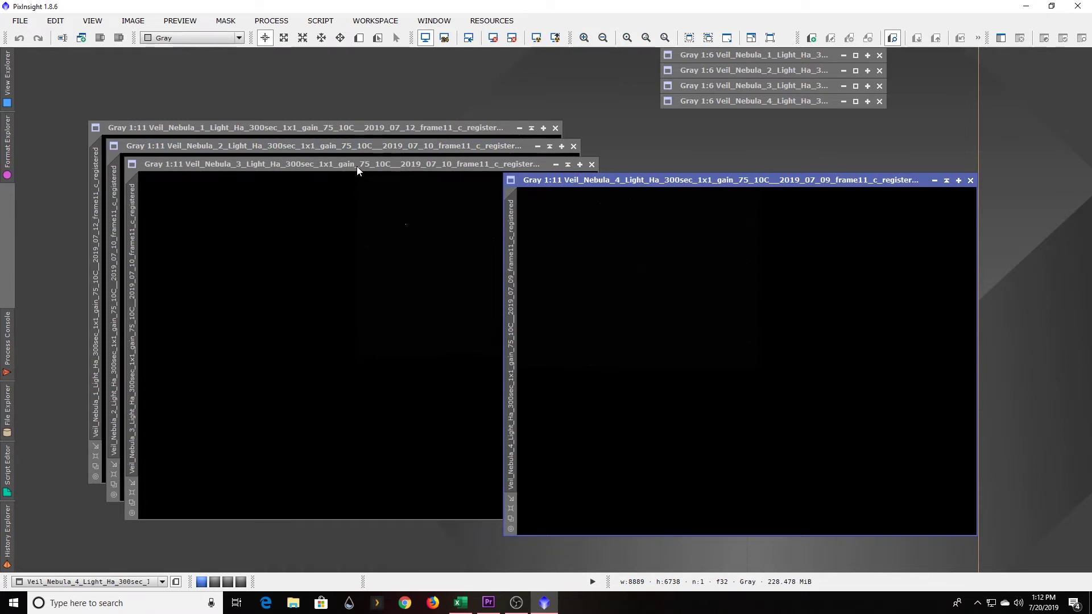
pyautogui.moveTo(608, 181); pyautogui.dragTo(282, 183)
pyautogui.click(323, 21)
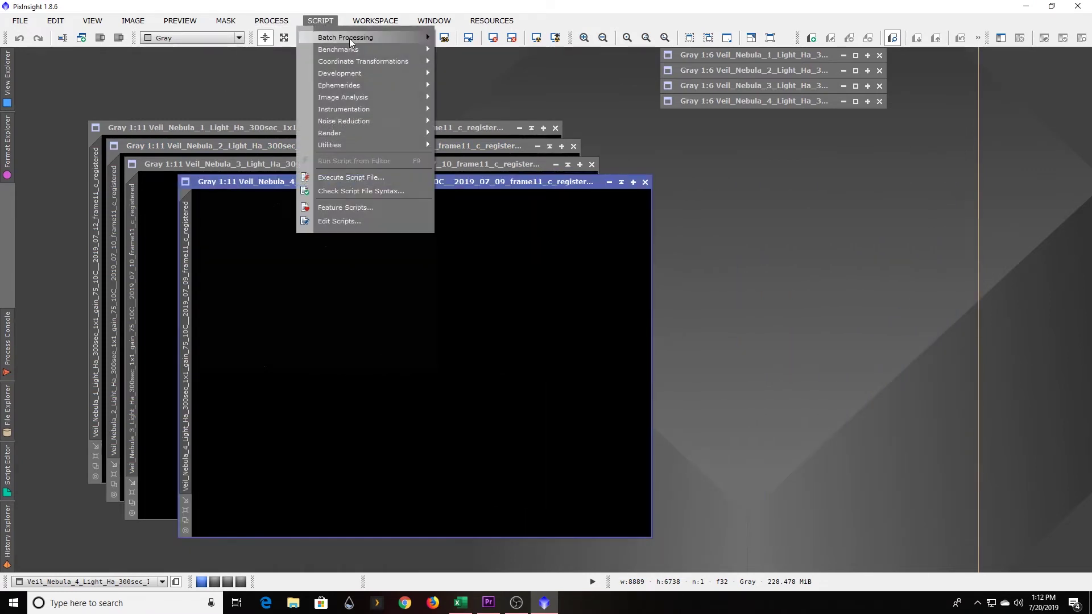
pyautogui.moveTo(346, 142)
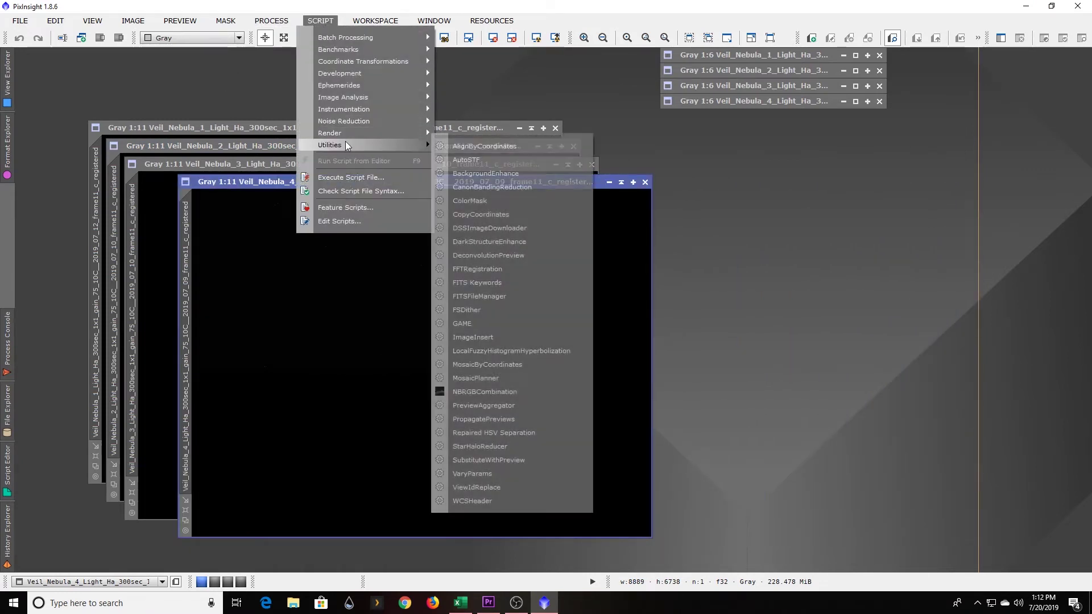
pyautogui.click(510, 159)
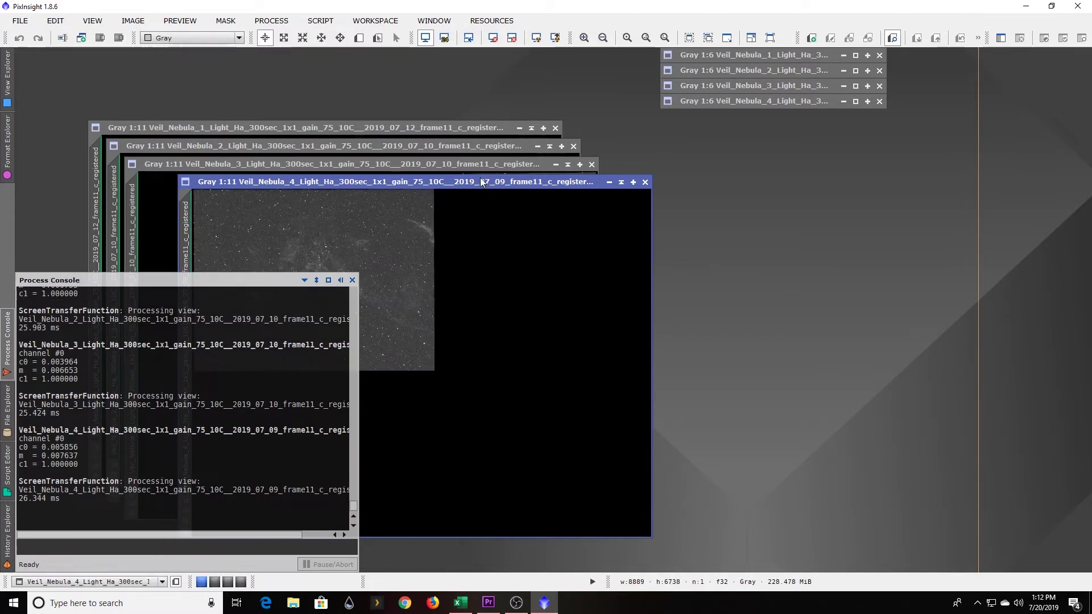
# Move the registered panel 4, 3 and 2 images off the cascade onto one shared spot to examine each tile's placement in the mosaic.
pyautogui.moveTo(476, 183); pyautogui.dragTo(823, 155)
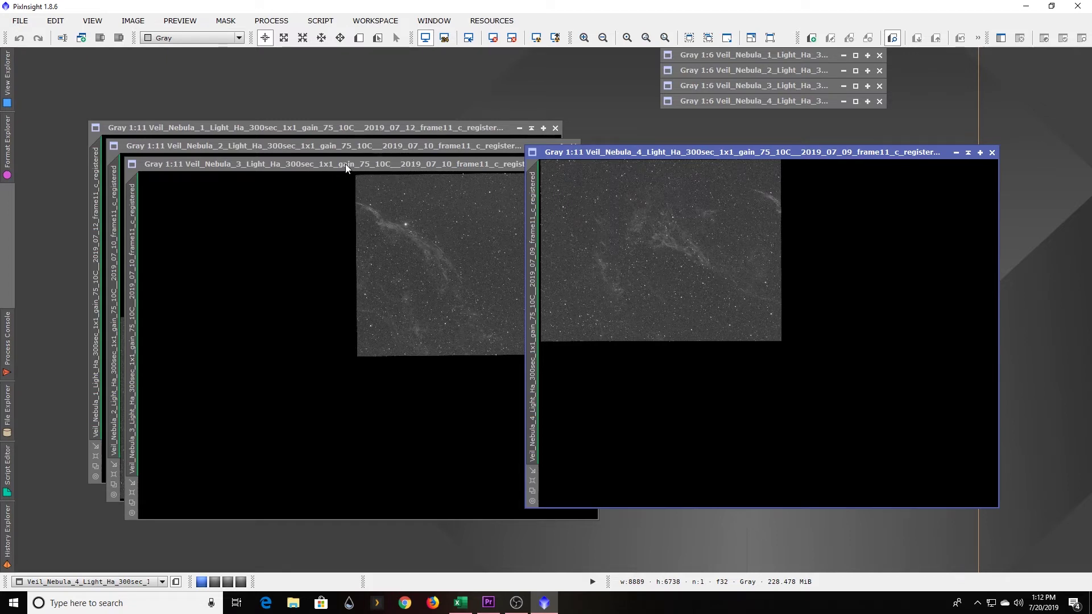
pyautogui.moveTo(346, 164); pyautogui.dragTo(749, 151)
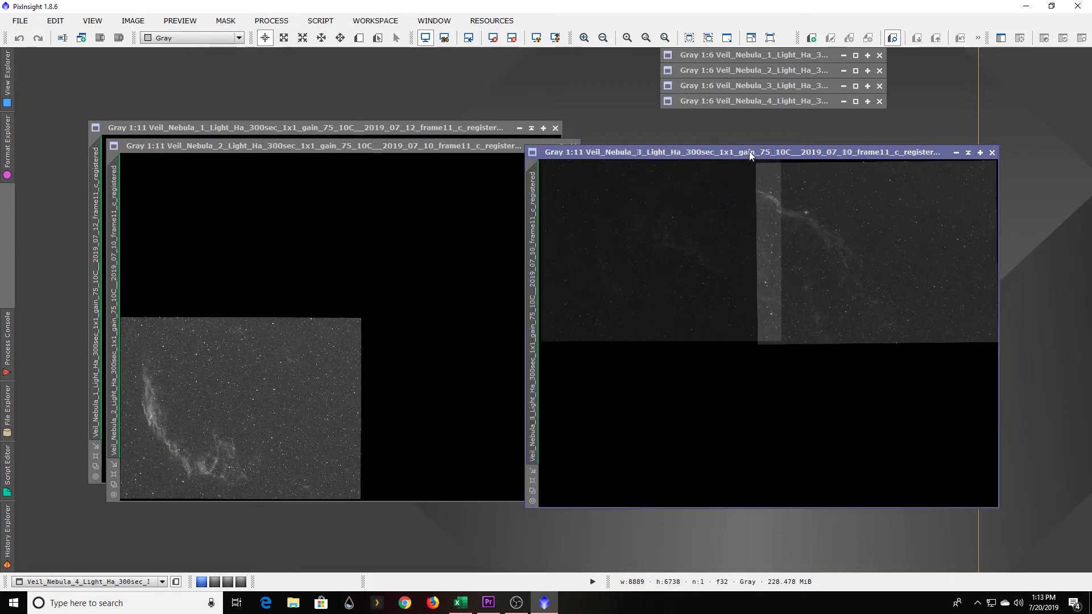
pyautogui.moveTo(401, 149); pyautogui.dragTo(811, 158)
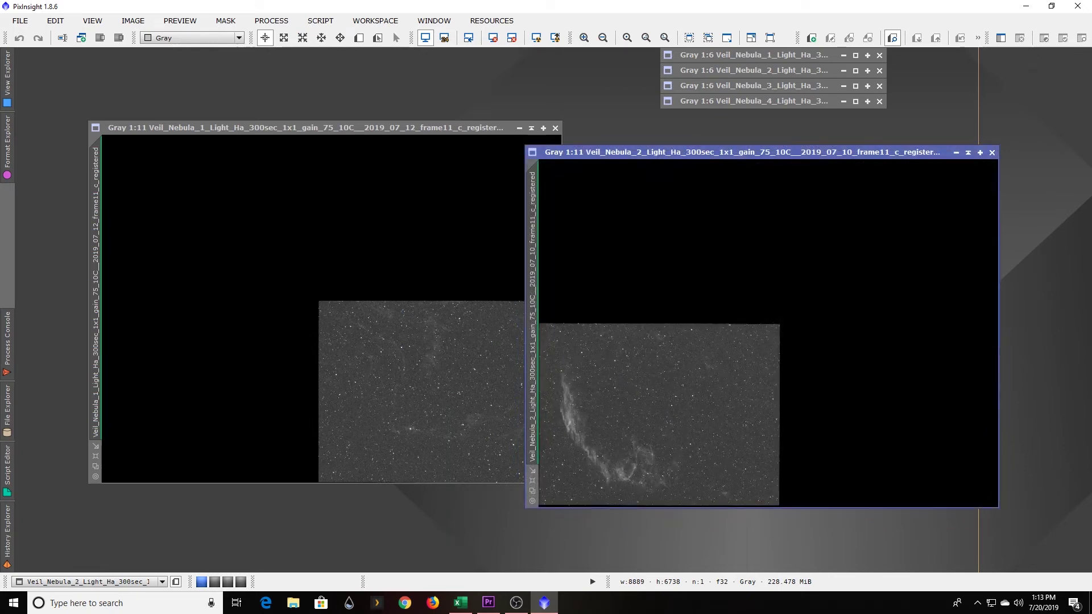
# Move the registered panel 1 image to the workspace's left side and gather the registered panel 2, 3 and 4 images over it.
pyautogui.moveTo(419, 125); pyautogui.dragTo(357, 138)
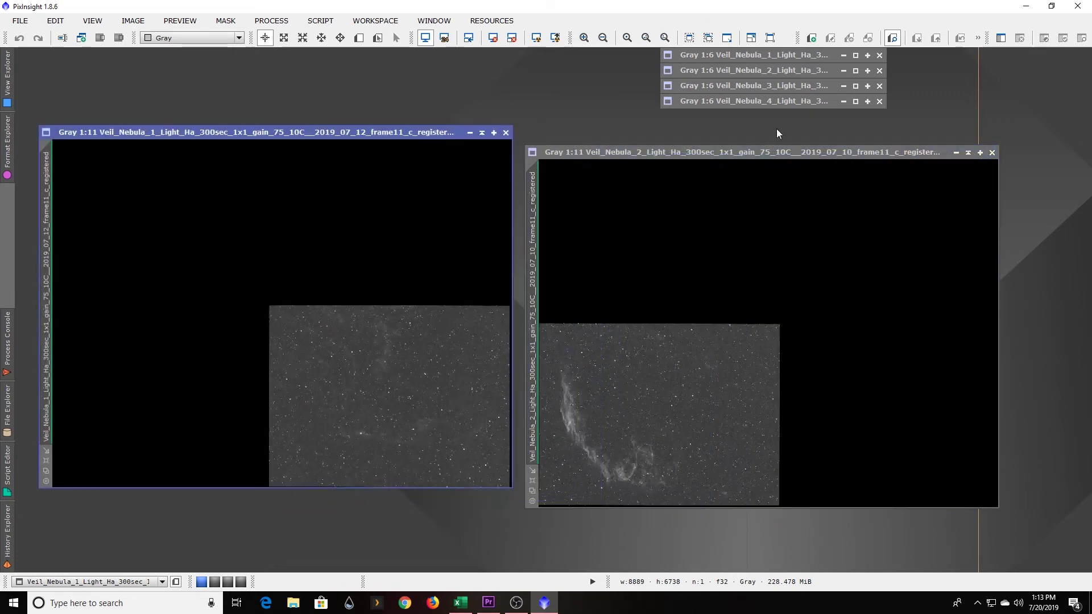
pyautogui.moveTo(783, 152); pyautogui.dragTo(274, 150)
pyautogui.moveTo(612, 151); pyautogui.dragTo(120, 149)
pyautogui.moveTo(622, 152); pyautogui.dragTo(135, 151)
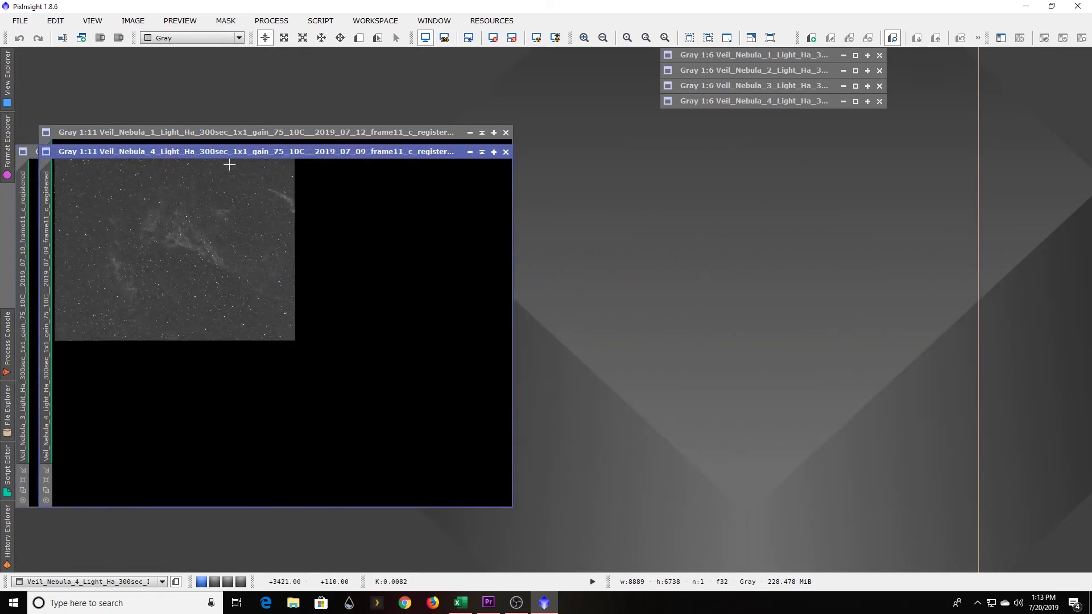
# Open the GradientMergeMosaic process and place its window clear of the registered panel images.
pyautogui.click(323, 22)
pyautogui.moveTo(333, 43)
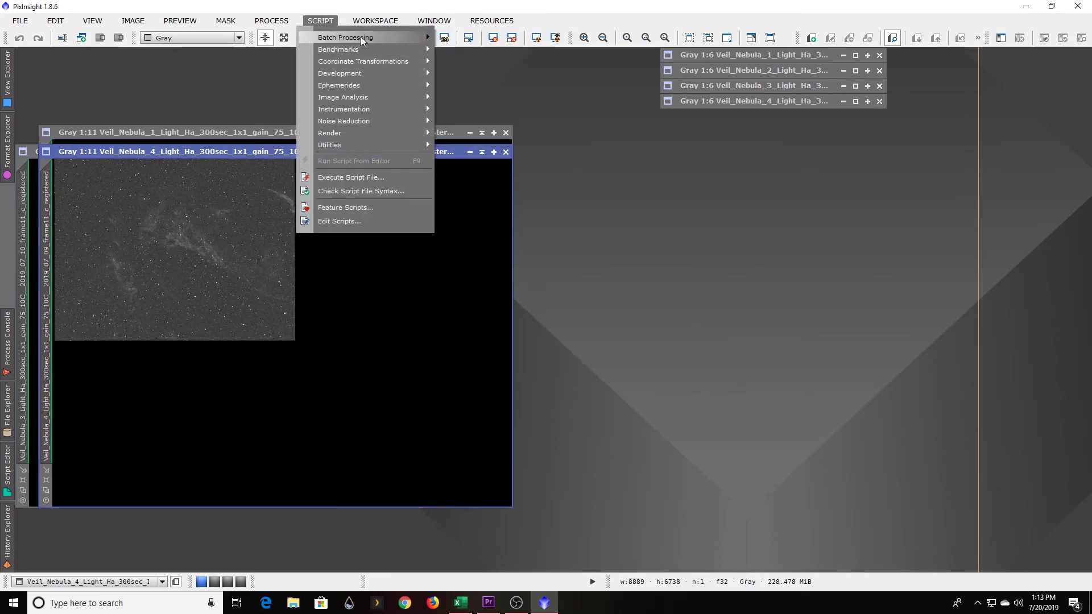
pyautogui.click(286, 27)
pyautogui.click(283, 22)
pyautogui.moveTo(293, 38)
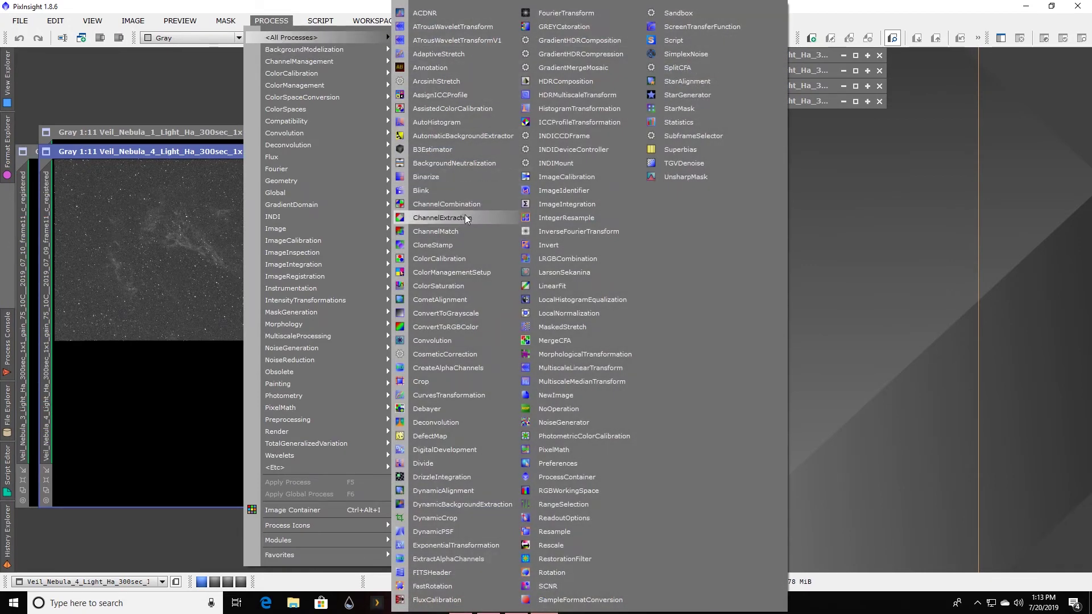
pyautogui.click(588, 69)
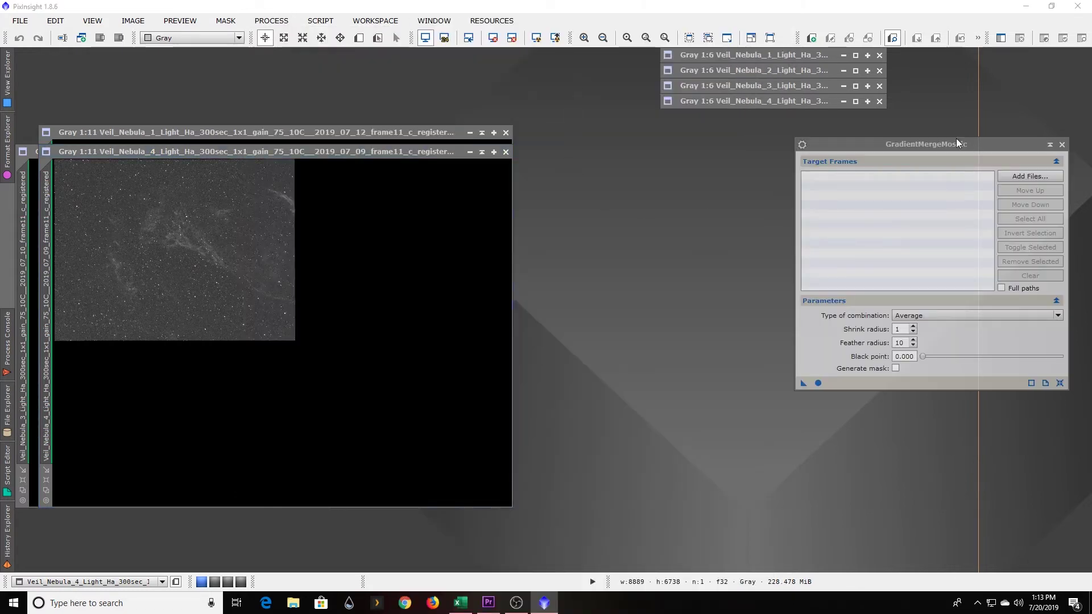
pyautogui.moveTo(948, 145); pyautogui.dragTo(729, 145)
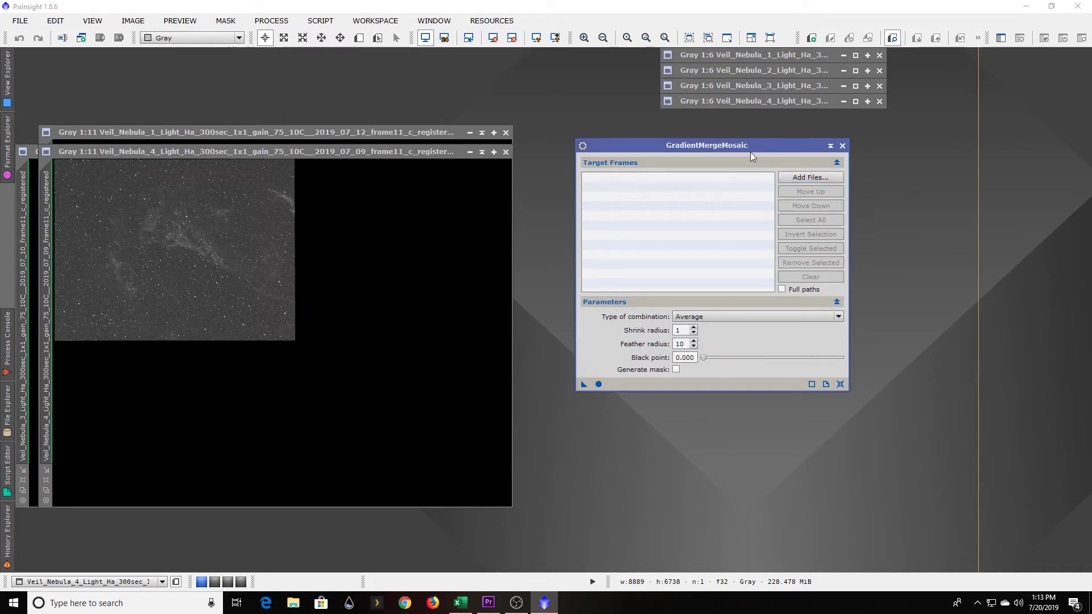
pyautogui.moveTo(749, 144); pyautogui.dragTo(877, 136)
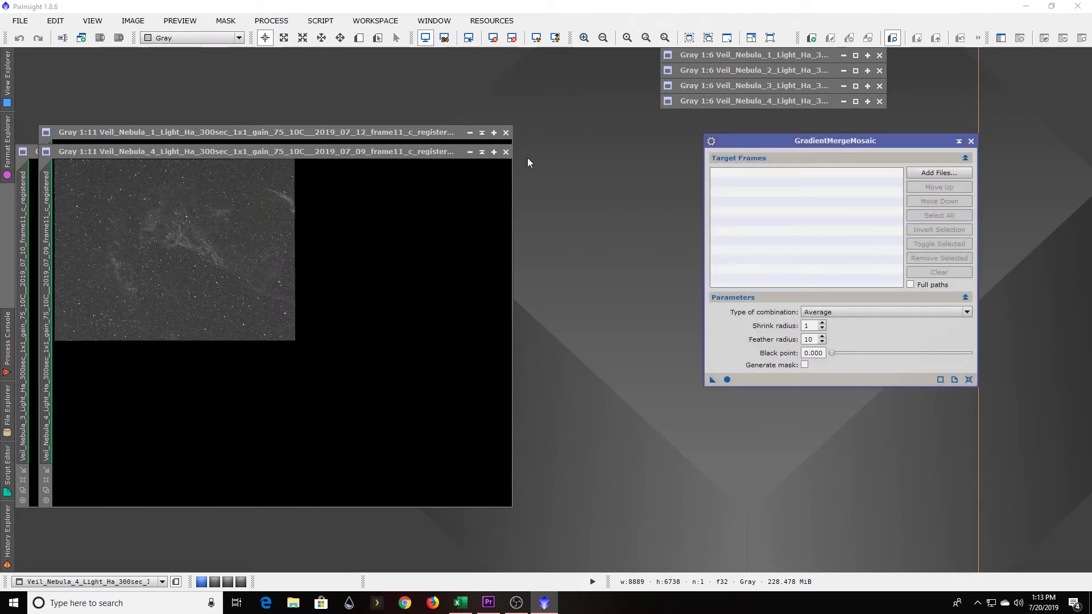
# Collapse the four registered panel images and stack them in order beside the collapsed original panel images.
pyautogui.click(370, 151)
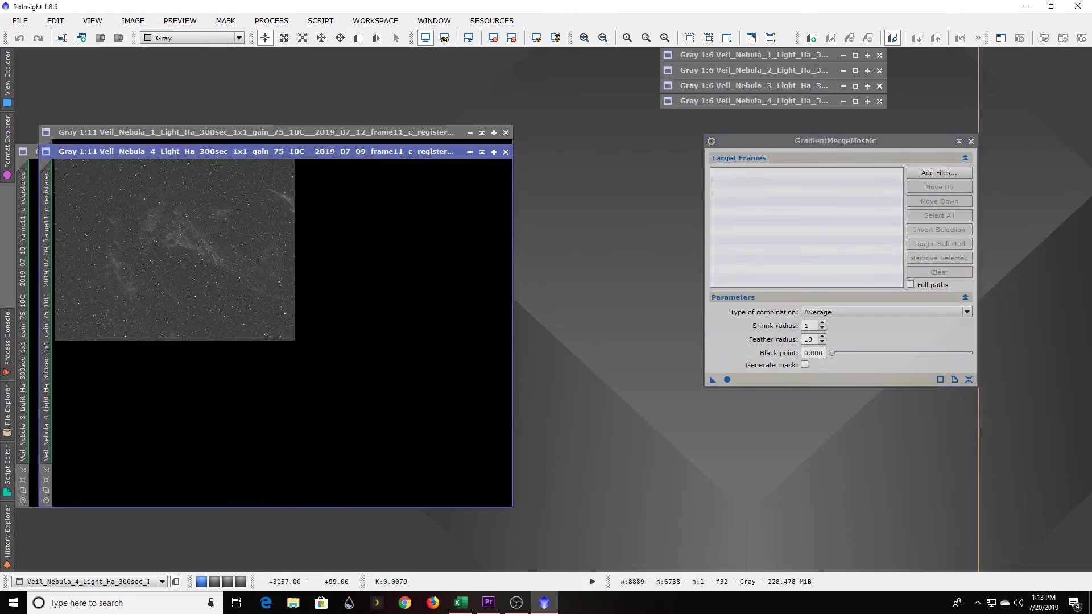
pyautogui.moveTo(271, 150); pyautogui.dragTo(474, 155)
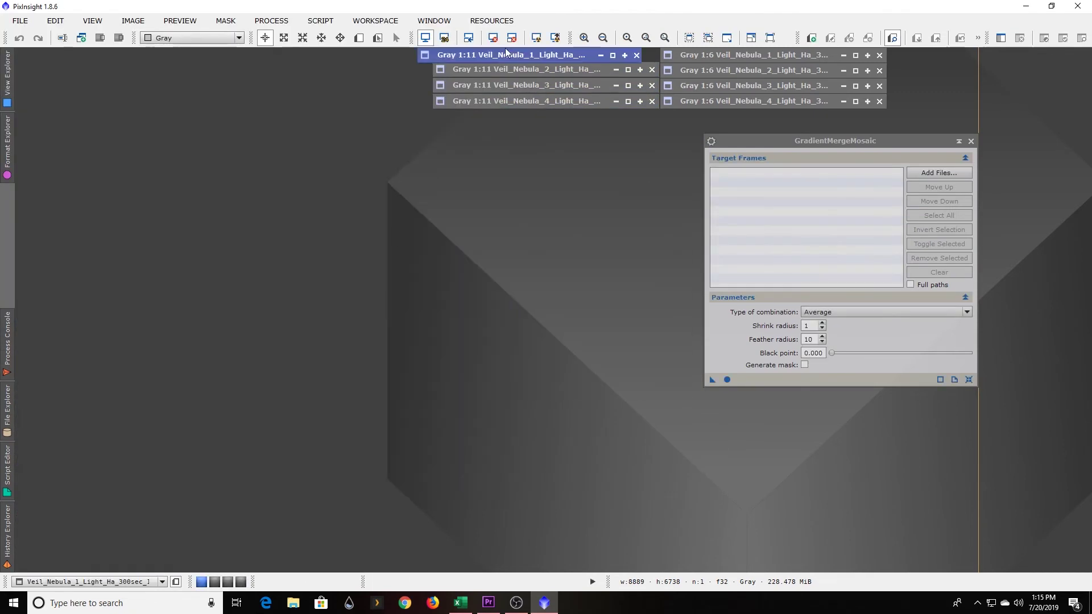
pyautogui.moveTo(506, 50); pyautogui.dragTo(521, 50)
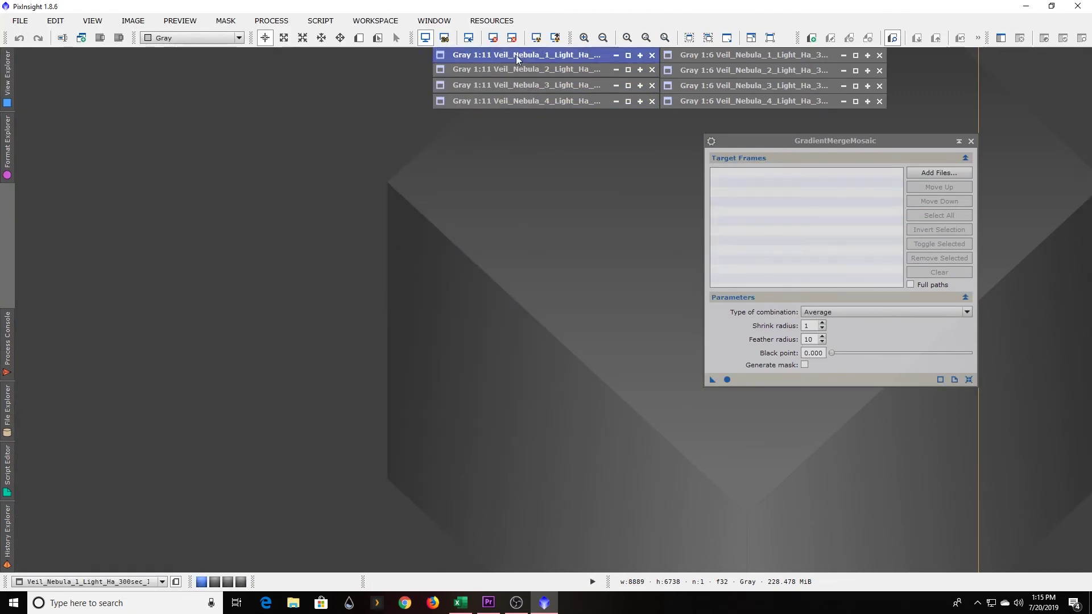
# Add the four registered Veil Nebula panel files from Calibrated/Master/Video Test as GradientMergeMosaic target frames.
pyautogui.moveTo(833, 150); pyautogui.dragTo(793, 171)
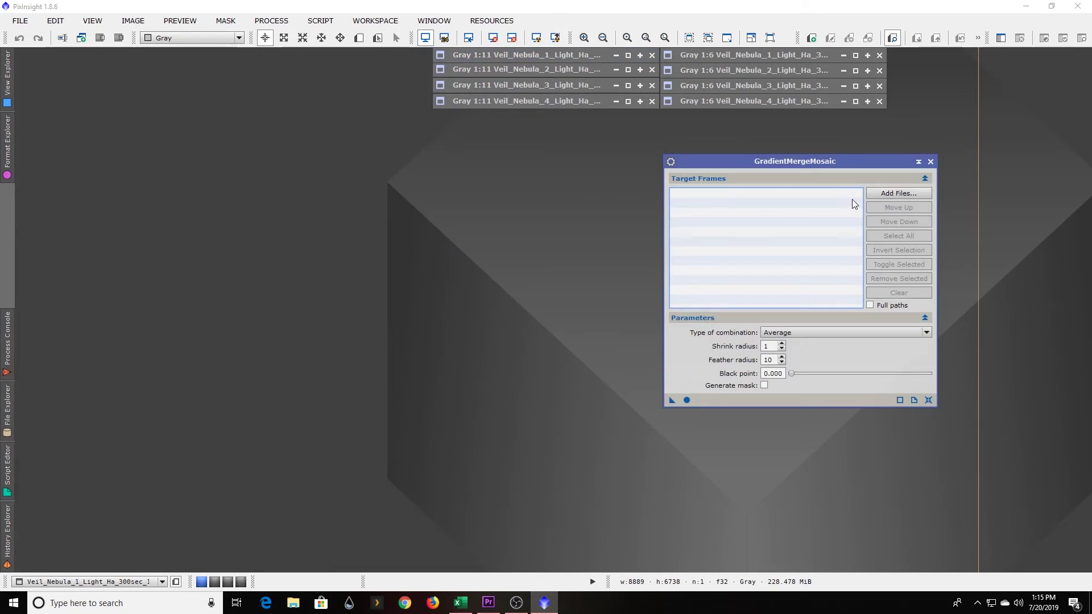
pyautogui.click(898, 194)
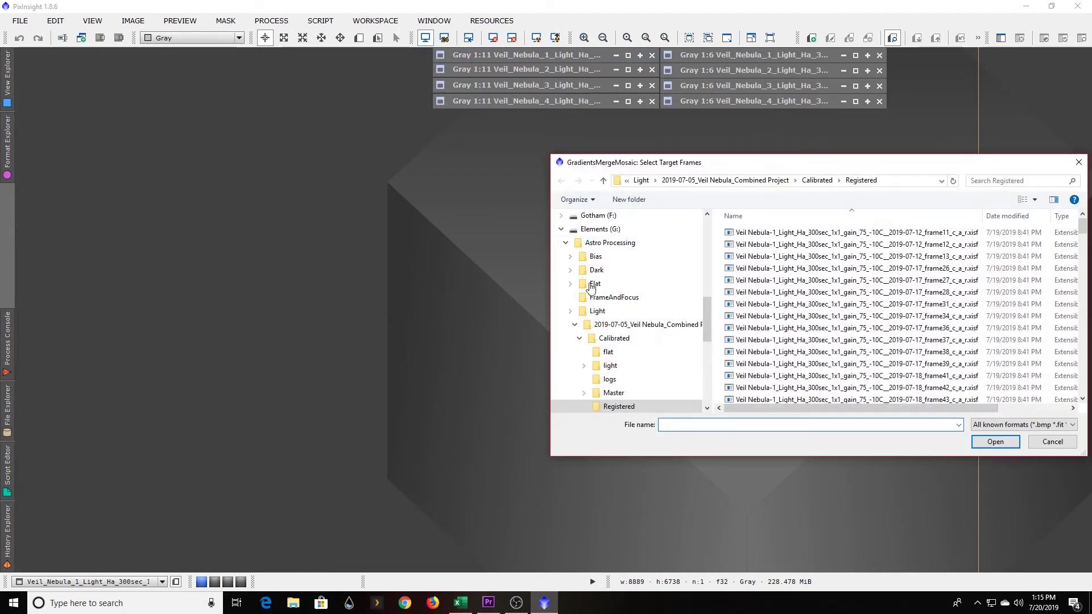
pyautogui.click(611, 393)
pyautogui.doubleClick(863, 232)
pyautogui.moveTo(742, 337); pyautogui.dragTo(965, 243)
pyautogui.click(1006, 444)
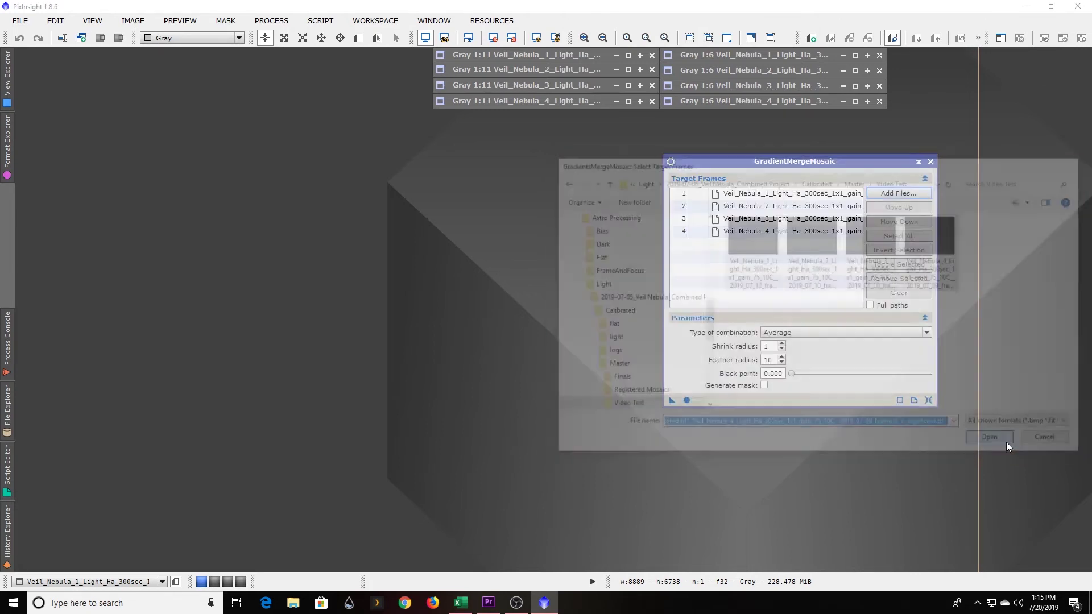
# Keep Average as the combination type and run GradientMergeMosaic on the four target frames.
pyautogui.click(799, 333)
pyautogui.click(801, 335)
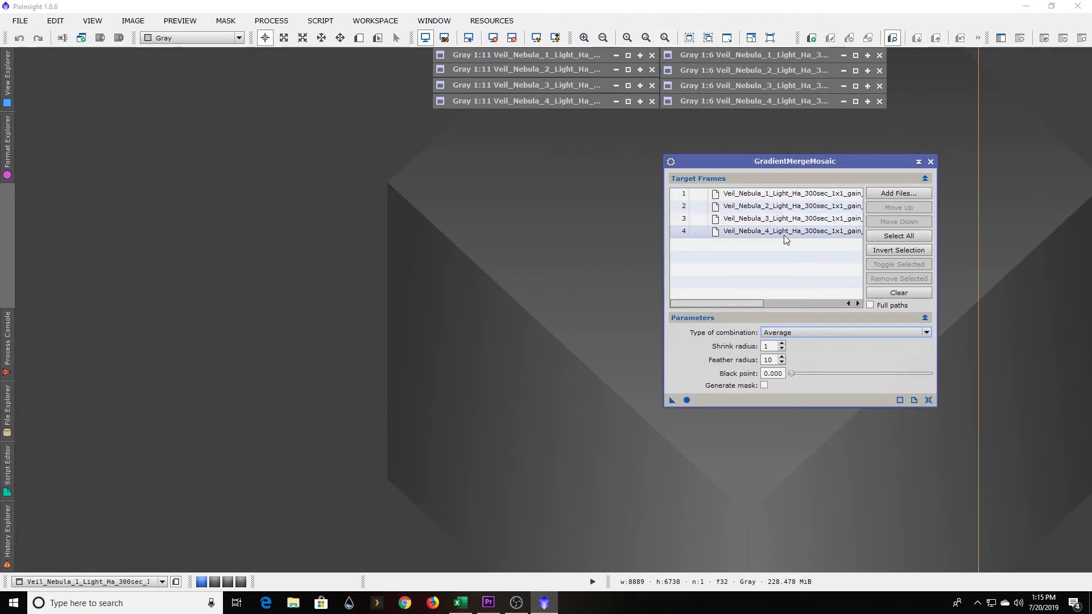
pyautogui.click(687, 400)
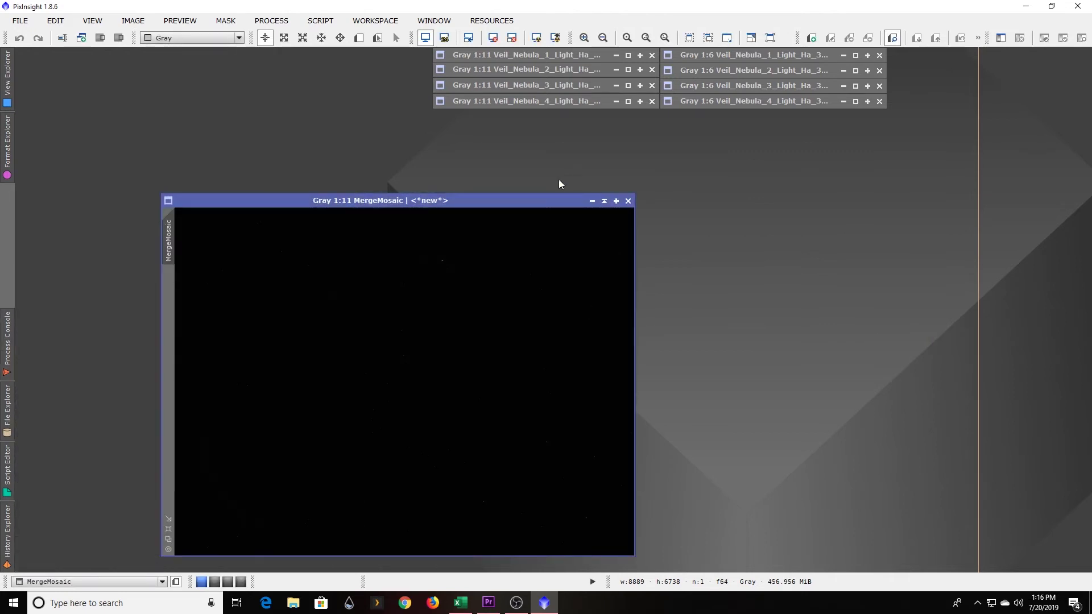
# Enlarge the MergeMosaic image in the workspace's upper-left corner and apply an automatic screen stretch to it.
pyautogui.click(168, 530)
pyautogui.moveTo(440, 90); pyautogui.dragTo(295, 60)
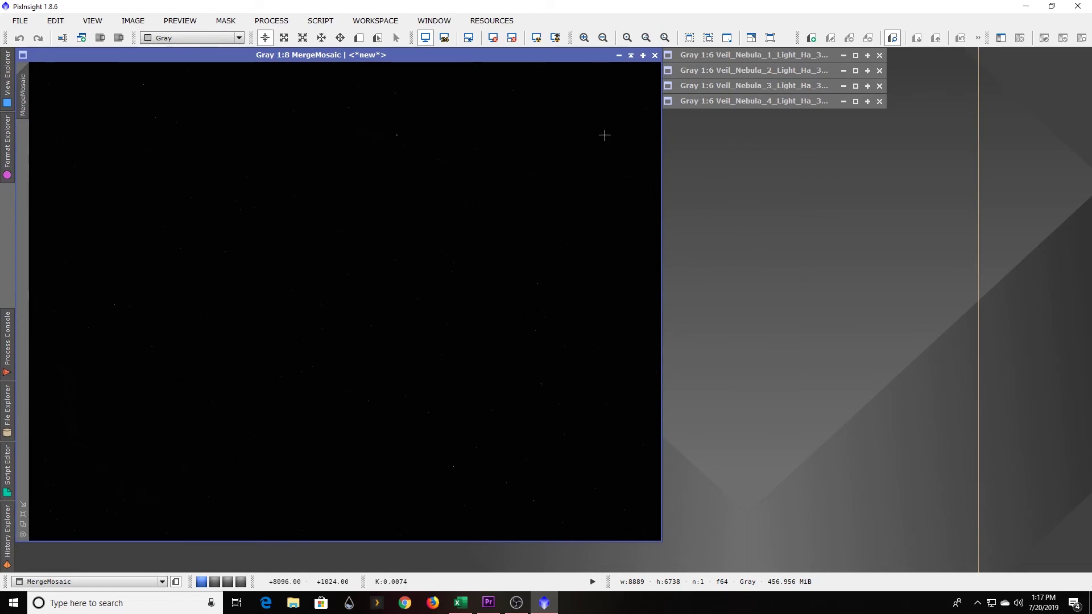
pyautogui.click(536, 38)
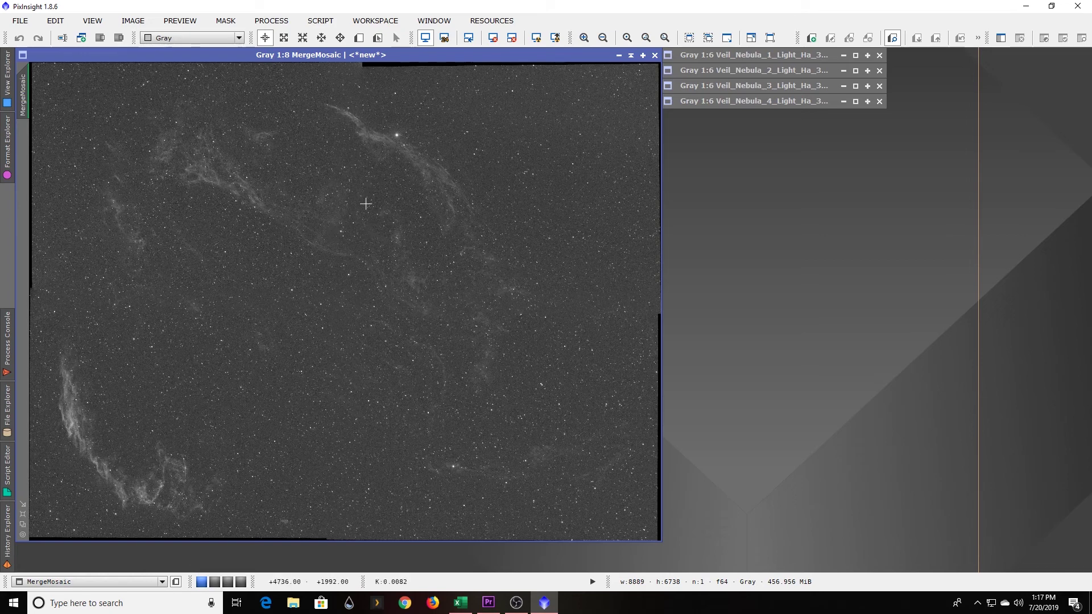
# Examine the merged Veil Nebula mosaic up close and as a whole for seams, star artefacts and uneven edges between panels.
pyautogui.scroll(4, 366, 204)
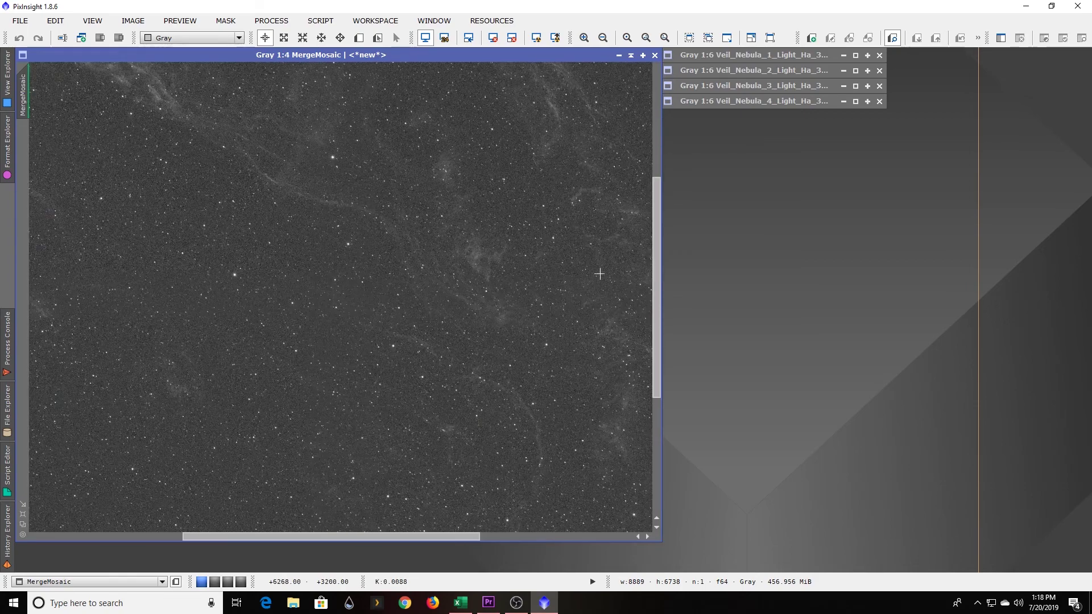
pyautogui.moveTo(659, 347); pyautogui.dragTo(656, 216)
pyautogui.scroll(2, 369, 121)
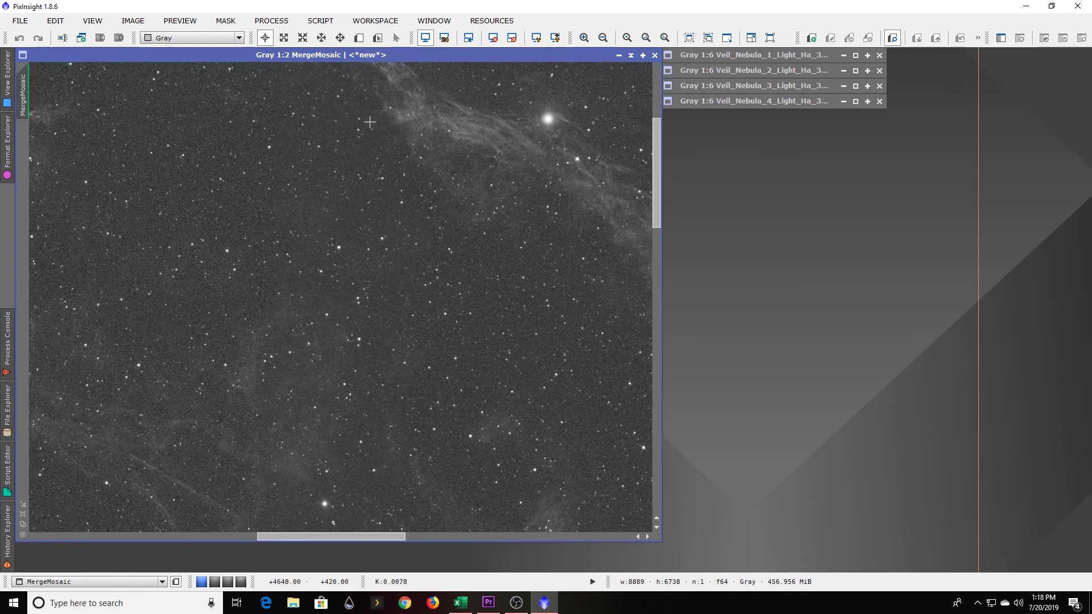
pyautogui.moveTo(654, 211); pyautogui.dragTo(661, 143)
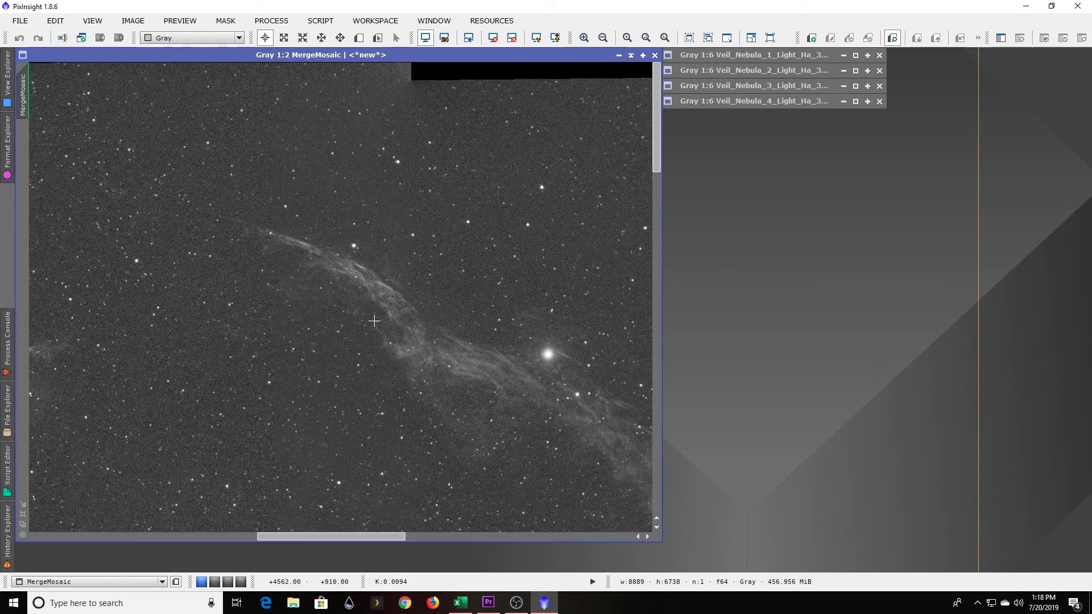
pyautogui.scroll(-2, 374, 322)
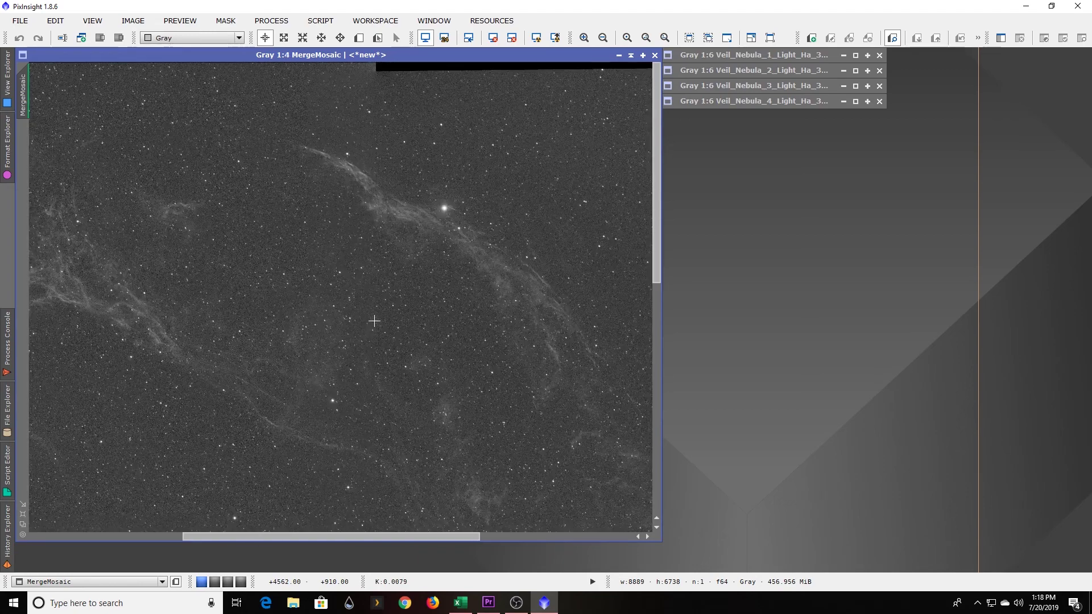
pyautogui.scroll(-1, 374, 321)
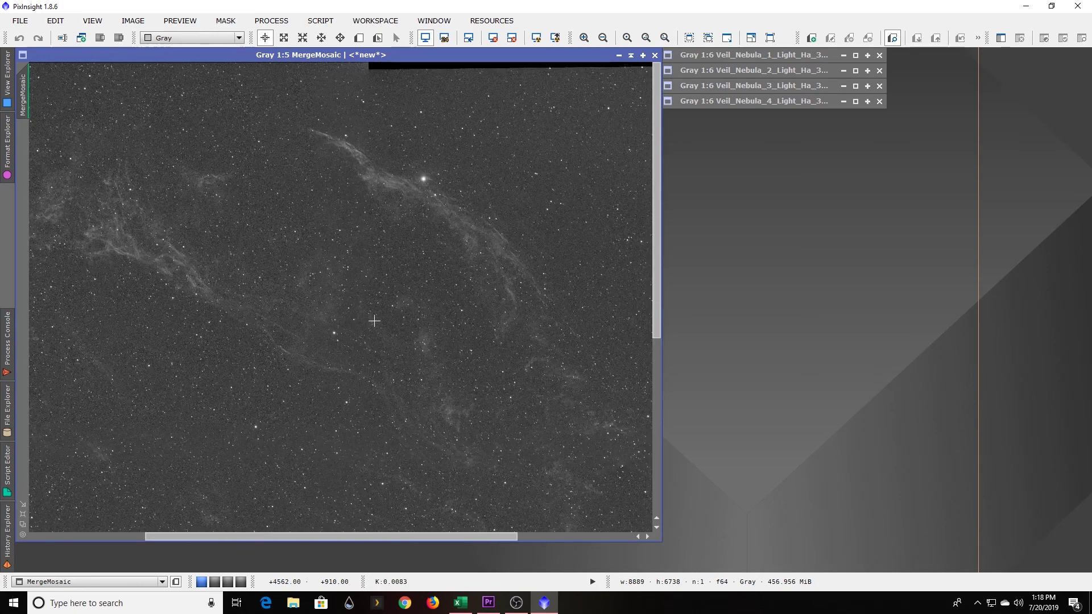
pyautogui.scroll(2, 374, 321)
pyautogui.moveTo(654, 264); pyautogui.dragTo(663, 225)
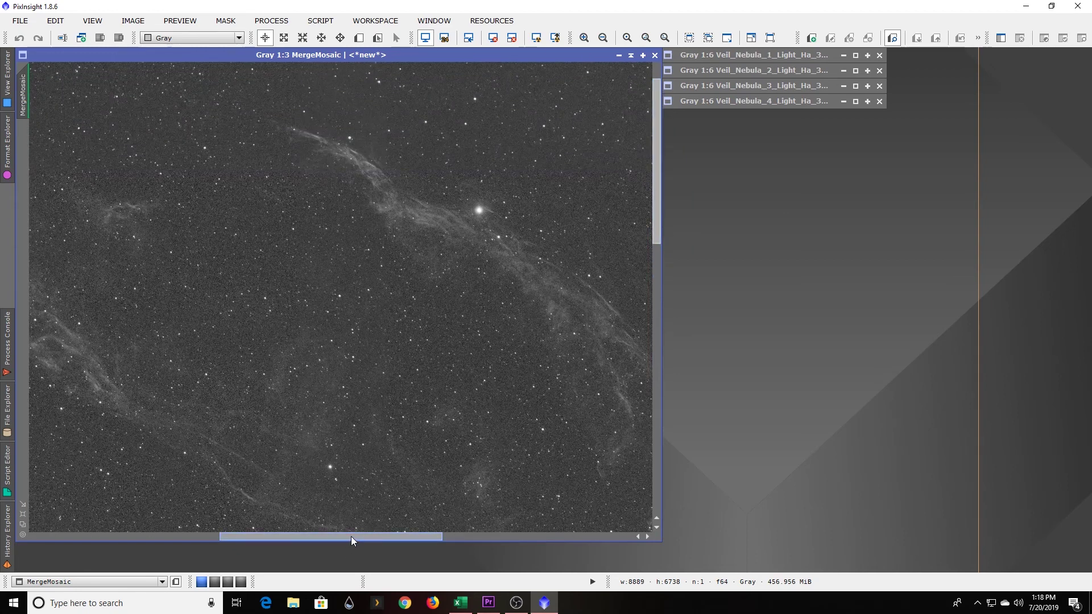
pyautogui.moveTo(350, 537); pyautogui.dragTo(477, 523)
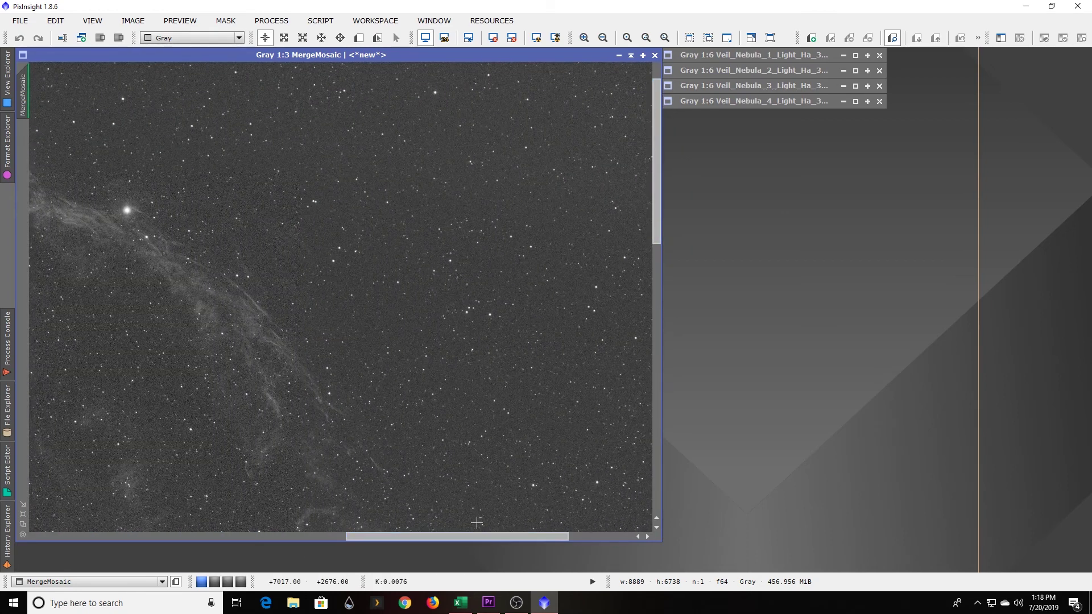
pyautogui.moveTo(469, 538); pyautogui.dragTo(308, 522)
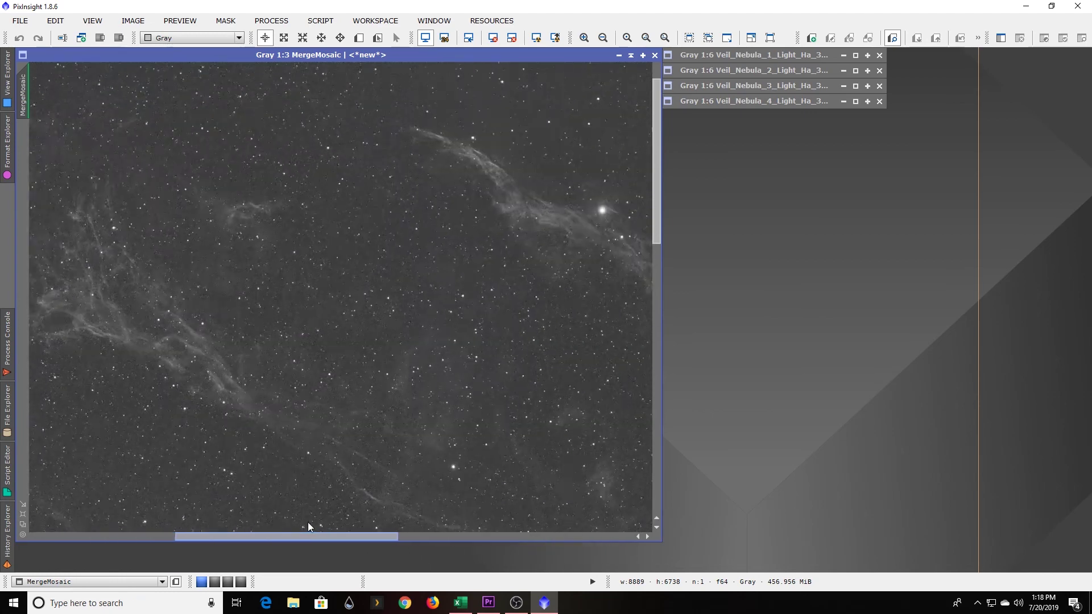
pyautogui.scroll(-2, 360, 402)
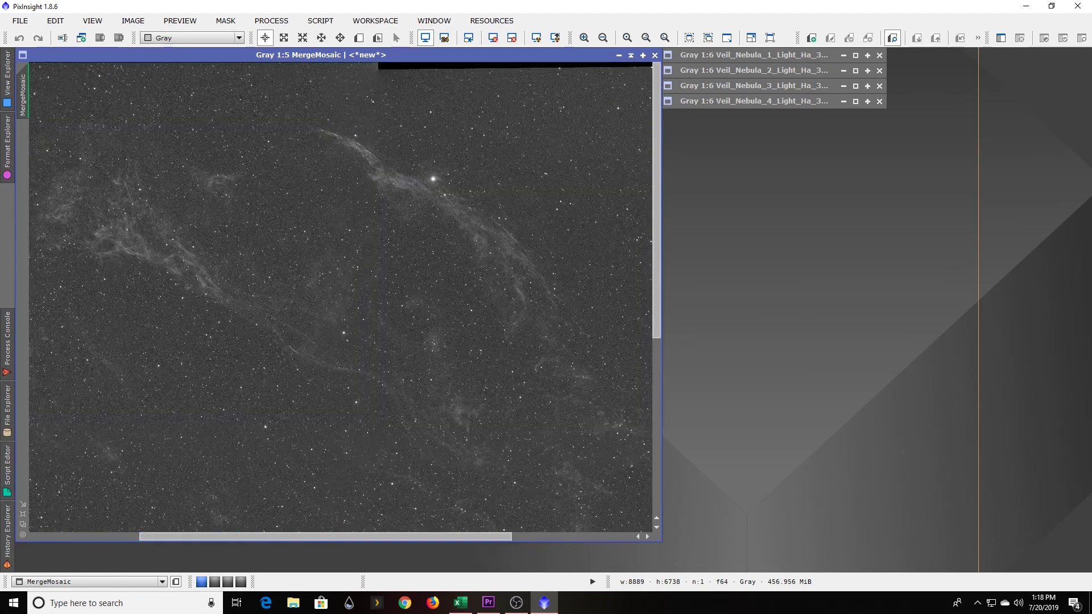
pyautogui.scroll(-2, 358, 323)
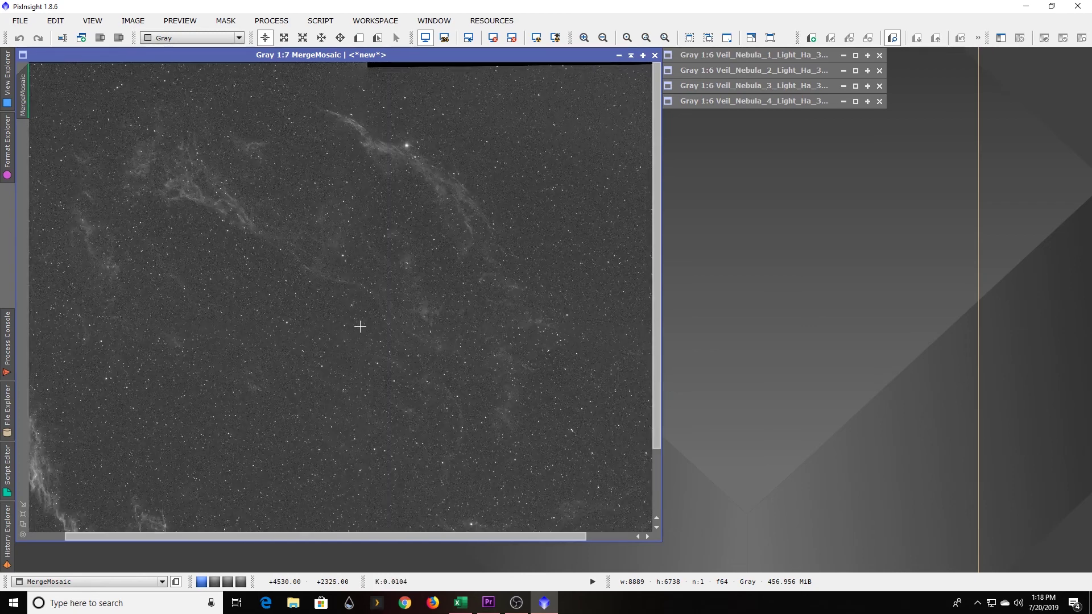
pyautogui.scroll(-1, 360, 325)
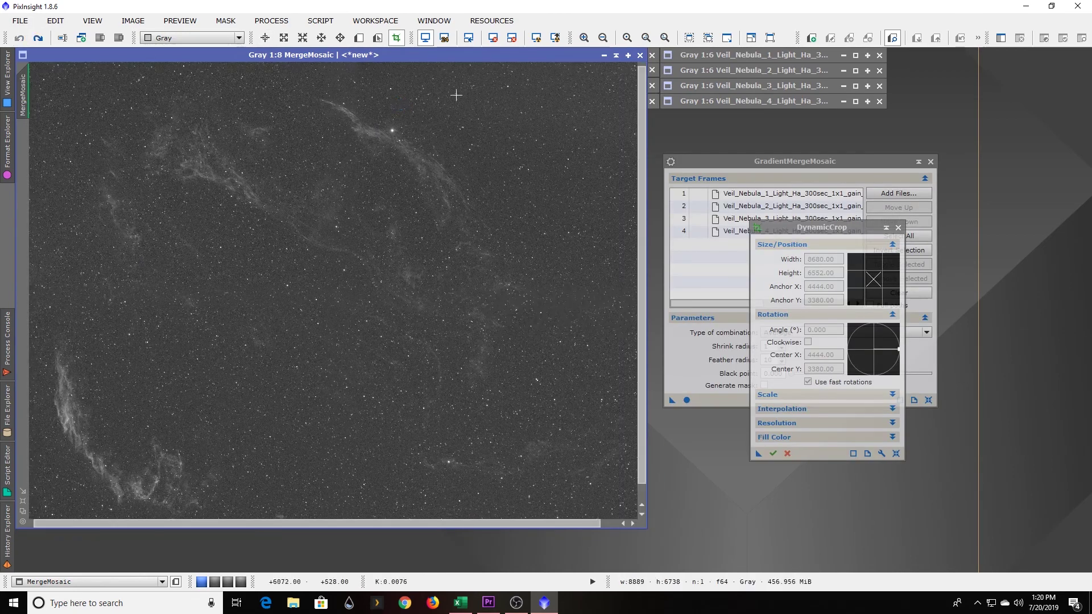
pyautogui.scroll(-1, 520, 253)
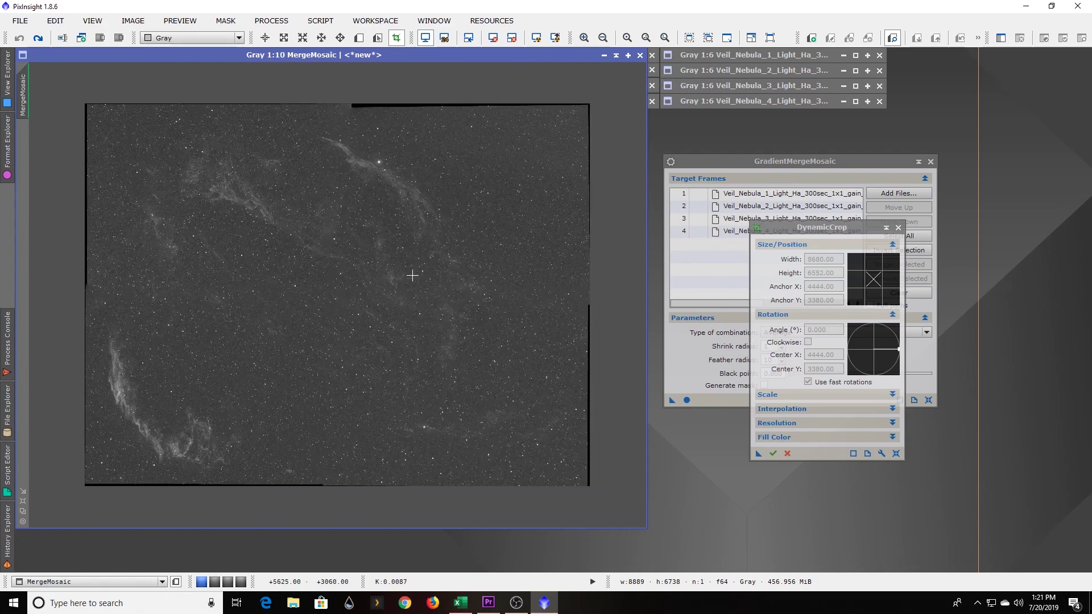
pyautogui.scroll(1, 412, 284)
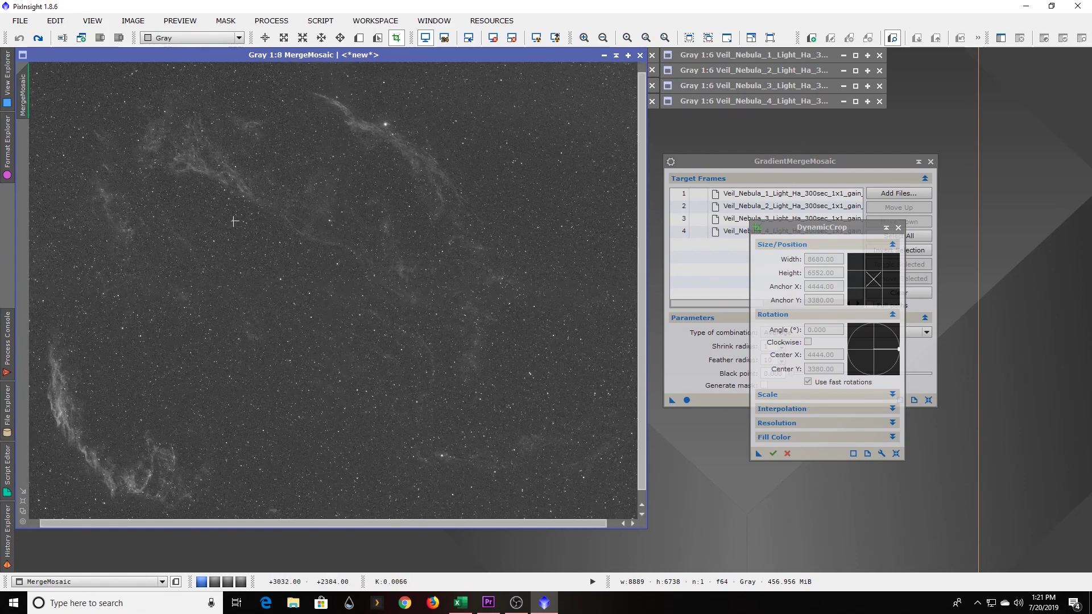